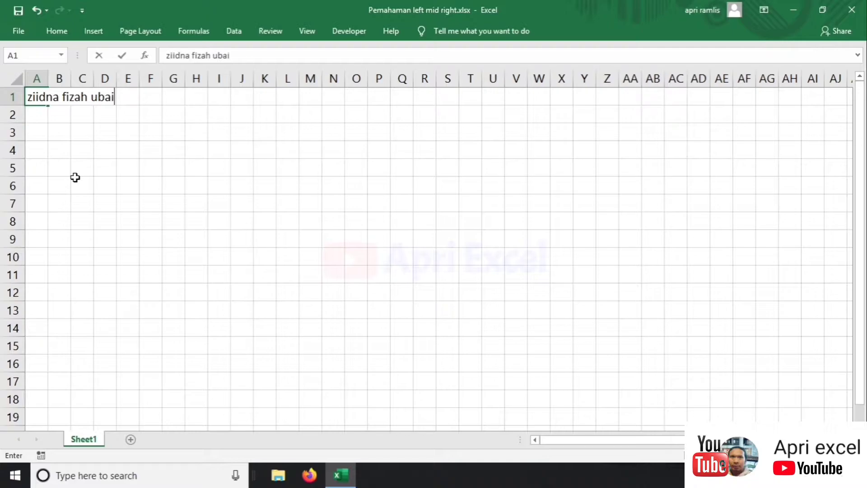
- Finish entering the three-word sample full name in A1 and confirm it
text(h)
key(Return)
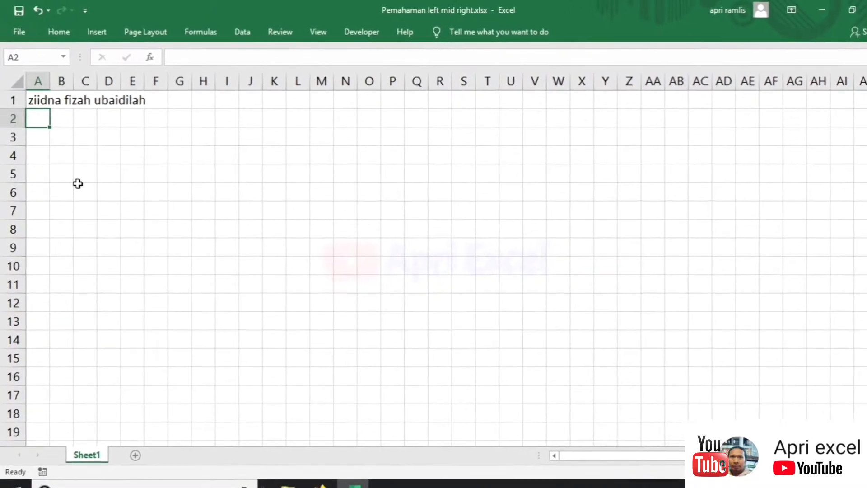
key(Down)
key(Down)
key(Down)
key(Down)
key(Down)
key(Down)
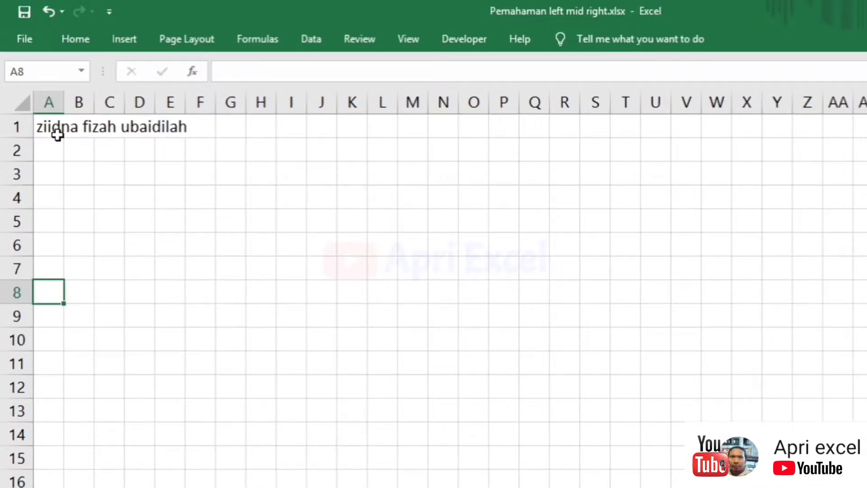
click(57, 134)
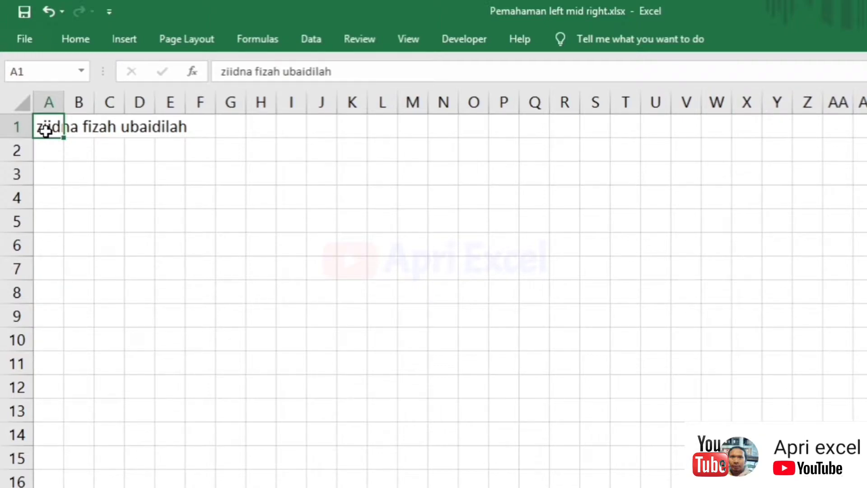
- Enter =MID($A$1;COLUMN(A1);1) in A8 to pull the first character of the name
click(45, 294)
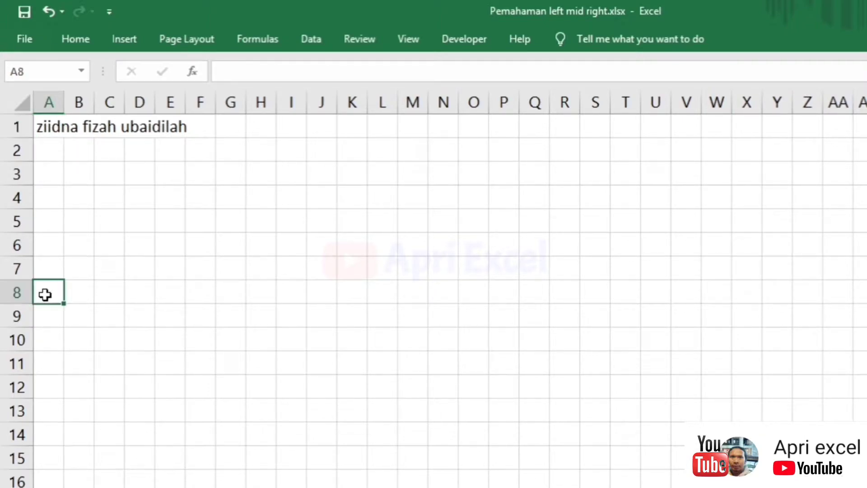
text(=mid)
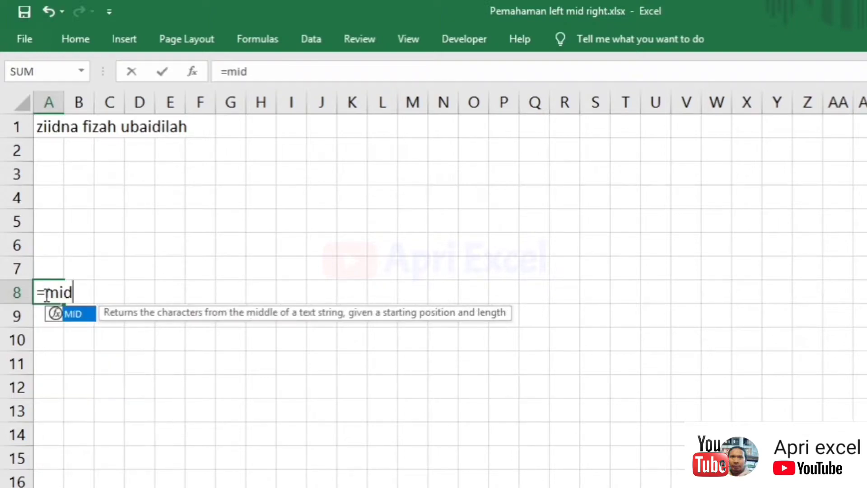
text(()
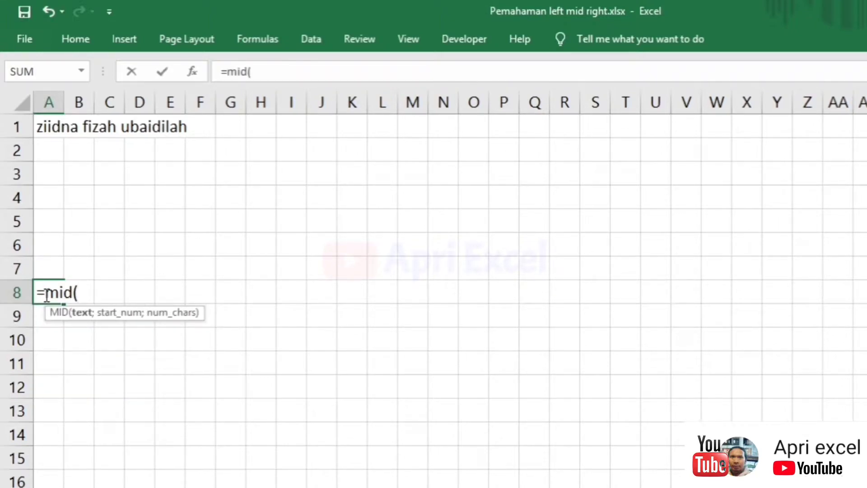
click(46, 123)
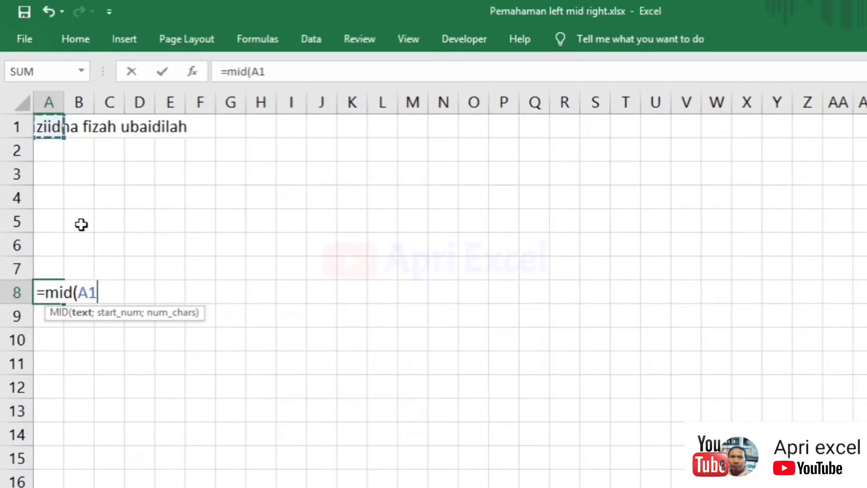
key(F4)
key(F4)
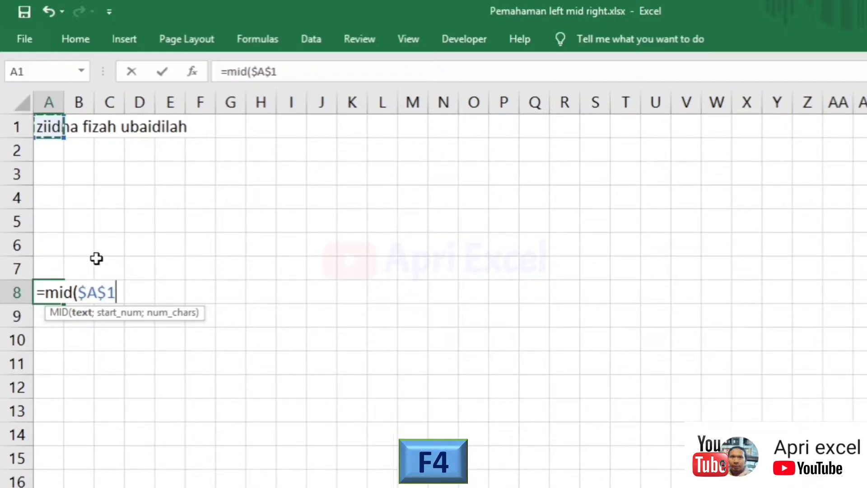
text(;)
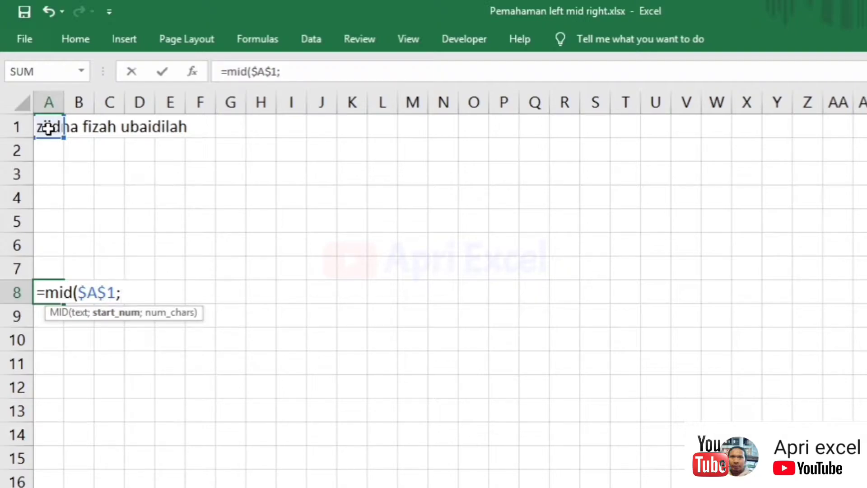
text(colum()
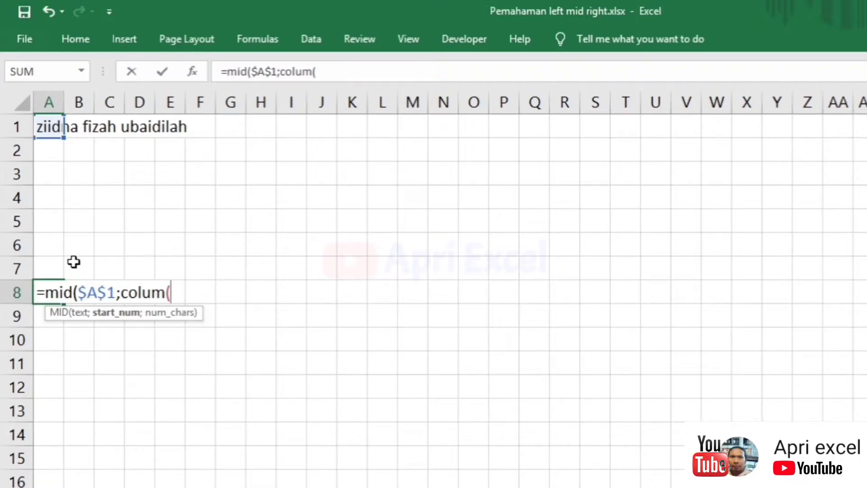
click(49, 125)
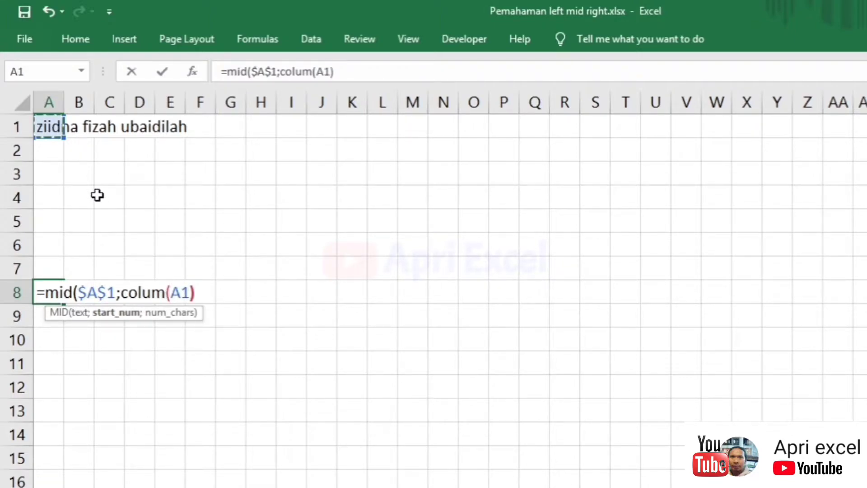
text(;)
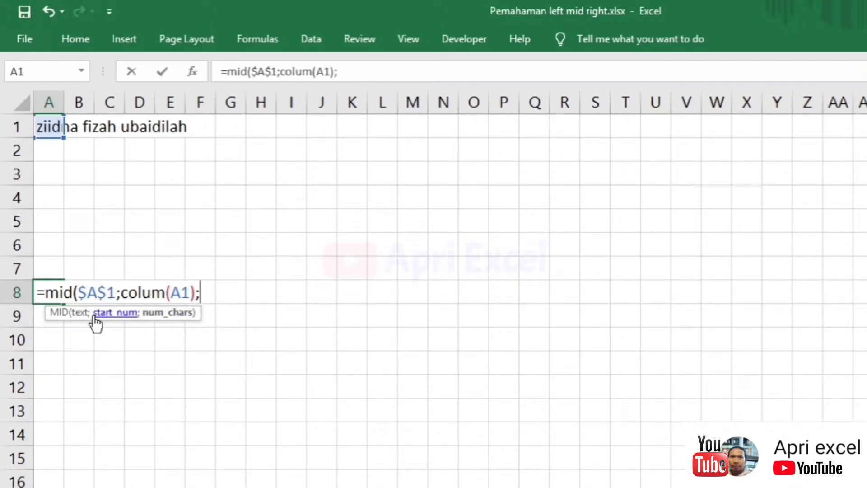
text(1)
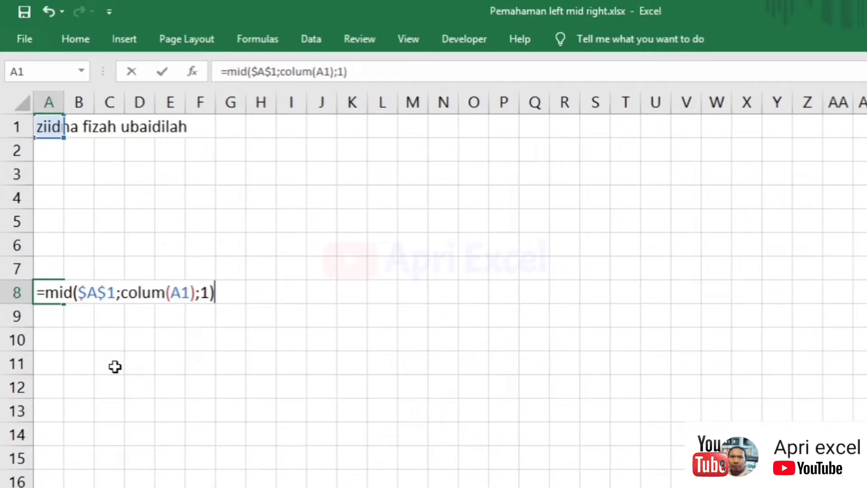
key(Return)
- Fix the misspelled COLUMN in A8's formula and fill it across row 8
click(51, 292)
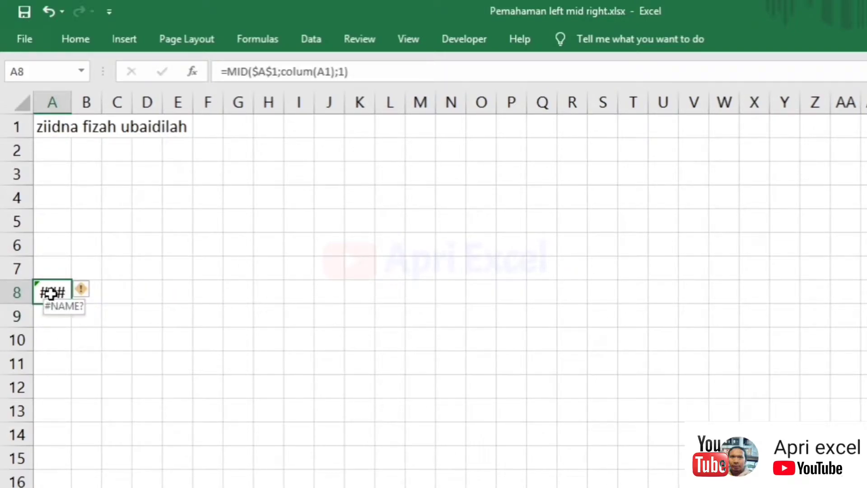
double_click(51, 292)
click(169, 292)
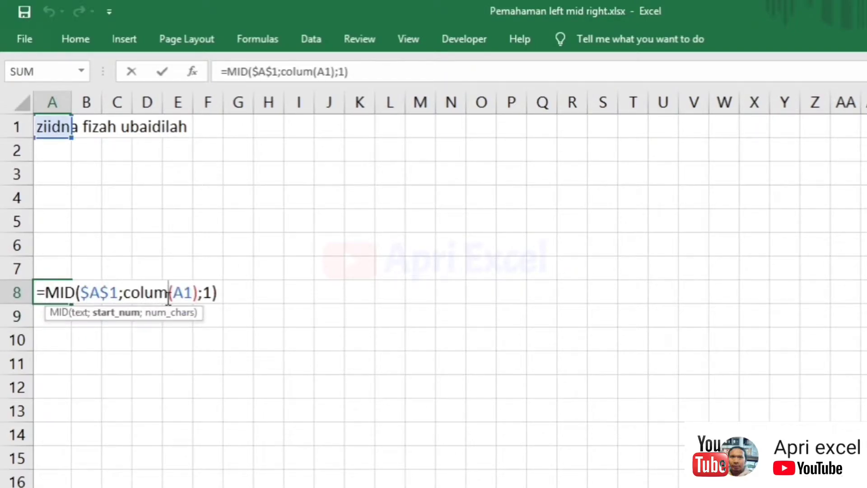
text(n)
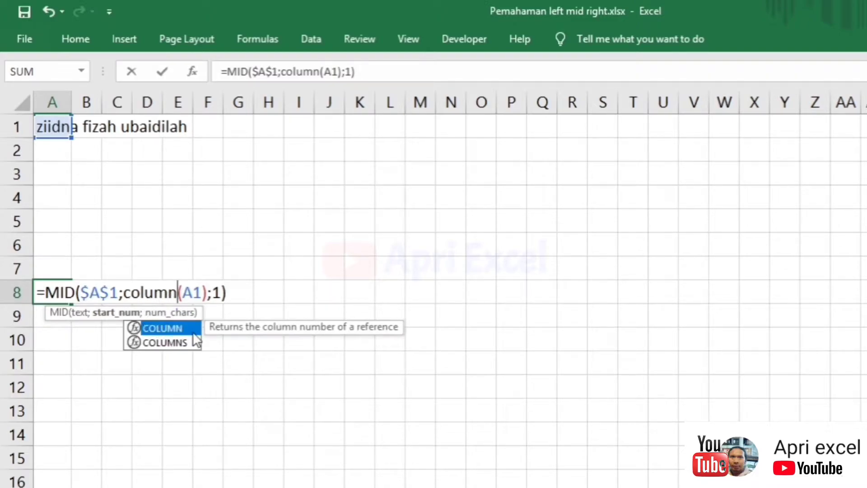
key(Return)
click(54, 291)
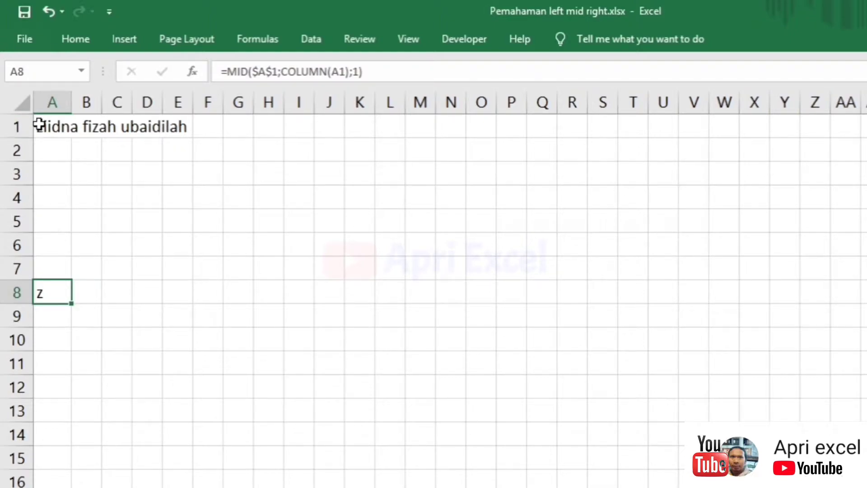
drag(76, 306, 795, 400)
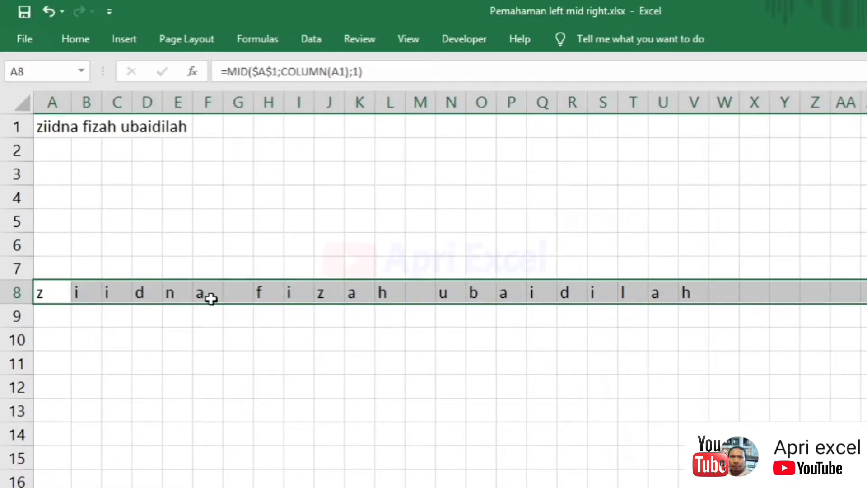
- Number the character positions in row 9 by entering 1 and 2 and filling right
click(57, 316)
text(1)
click(87, 315)
text(2)
drag(64, 315, 862, 379)
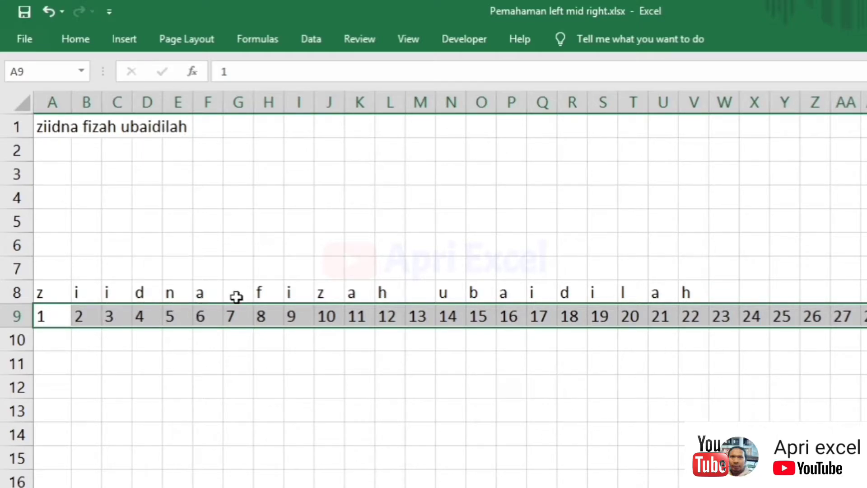
- Set row 9's position numbers to font size 8, aligned to the top
click(89, 40)
click(269, 72)
click(258, 93)
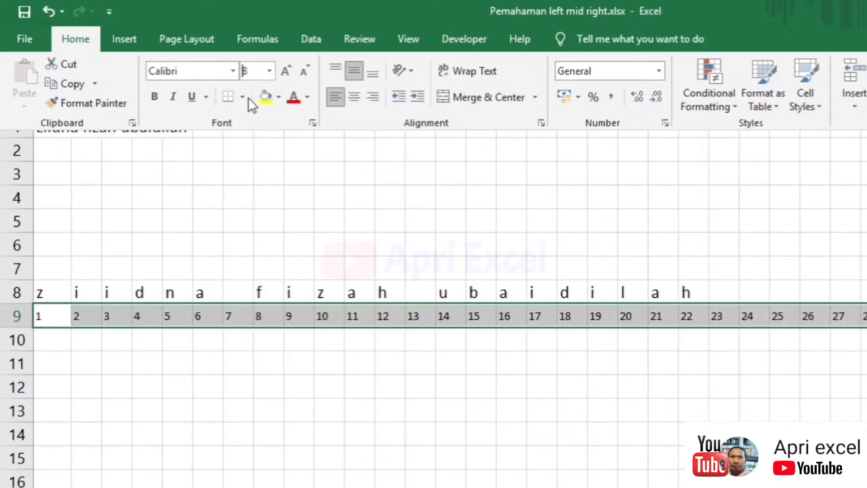
click(338, 65)
- Centre the letters and numbers in rows 8 and 9
click(22, 293)
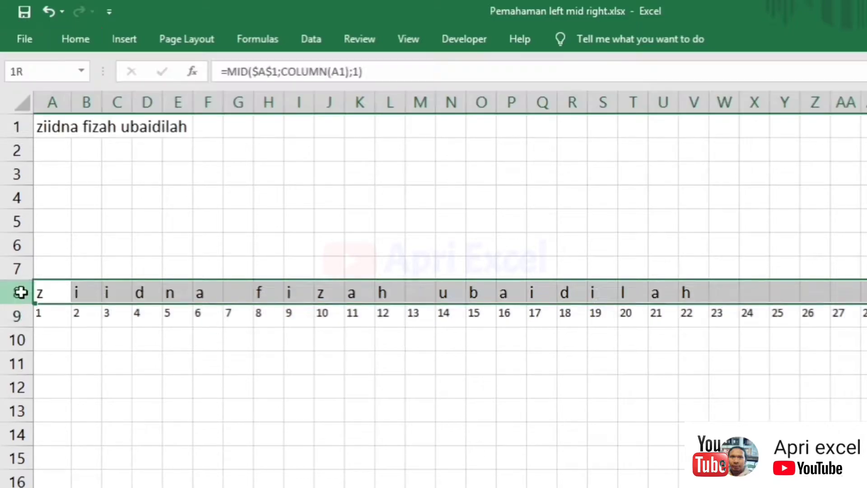
click(24, 288)
drag(23, 289, 18, 315)
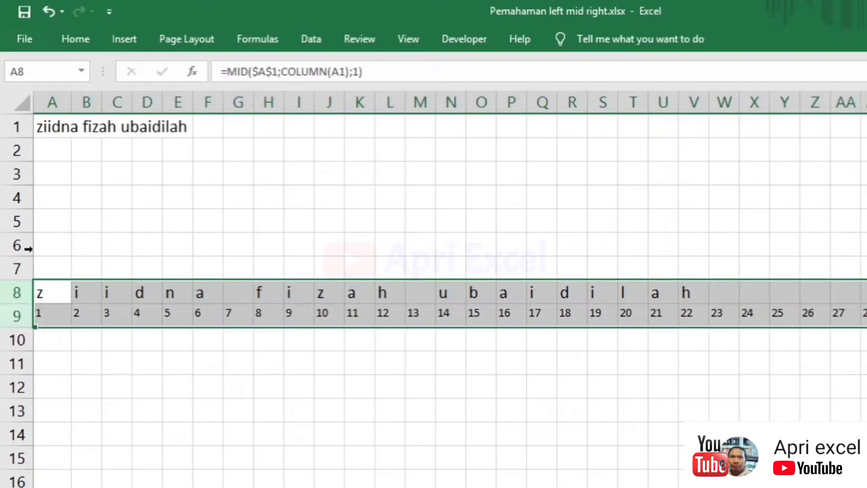
click(73, 47)
click(354, 97)
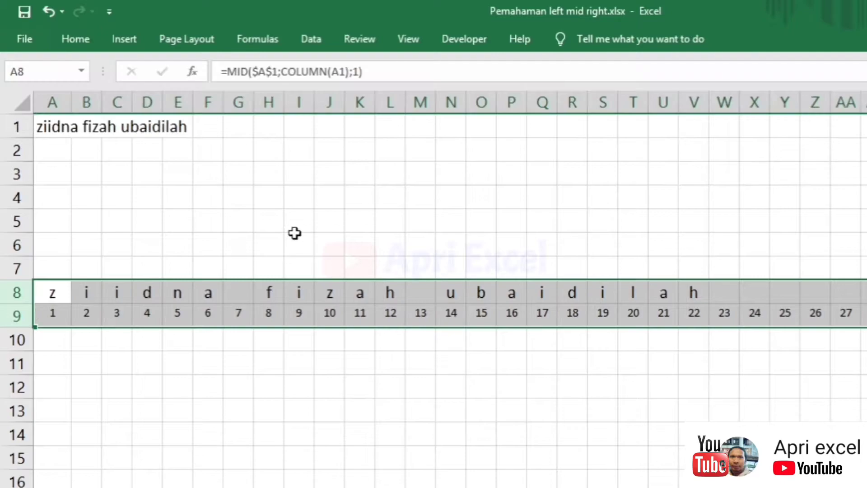
click(258, 178)
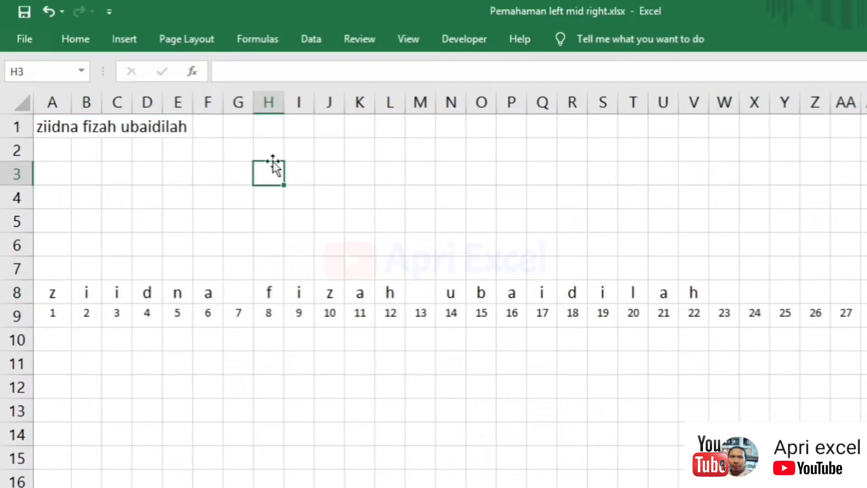
- Enter =LEFT(A1;6) in I1 to return the first six characters of the name
click(276, 131)
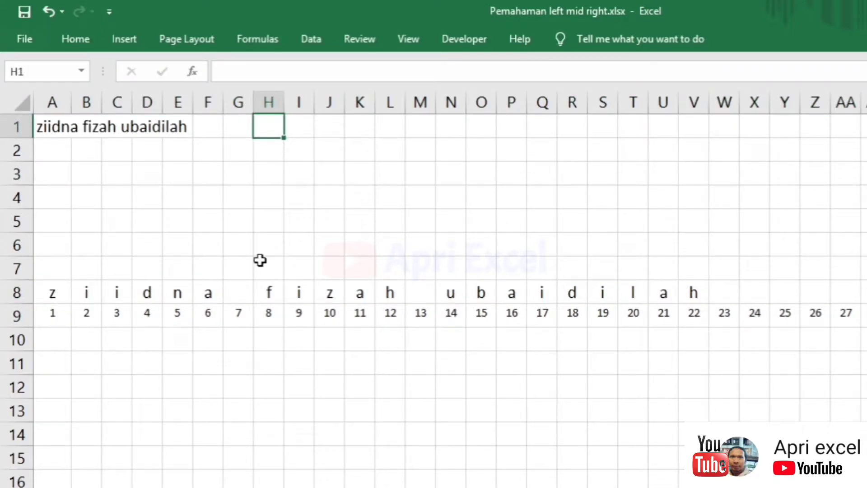
click(50, 127)
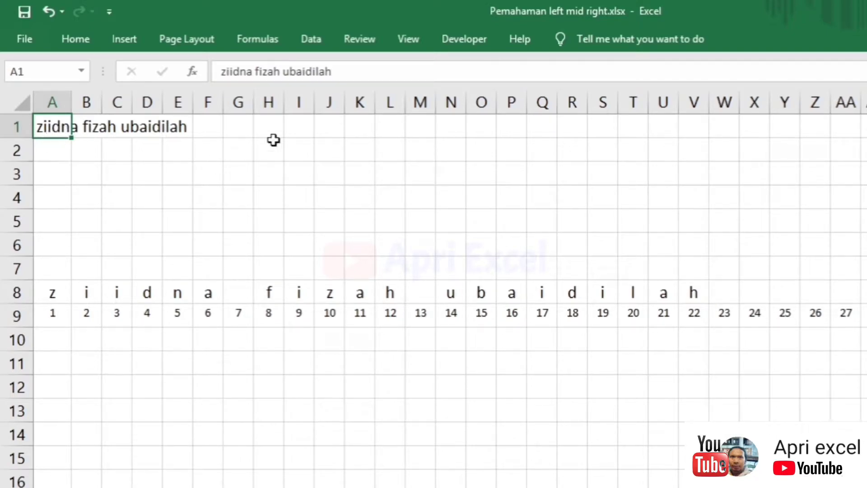
click(293, 128)
text(=left)
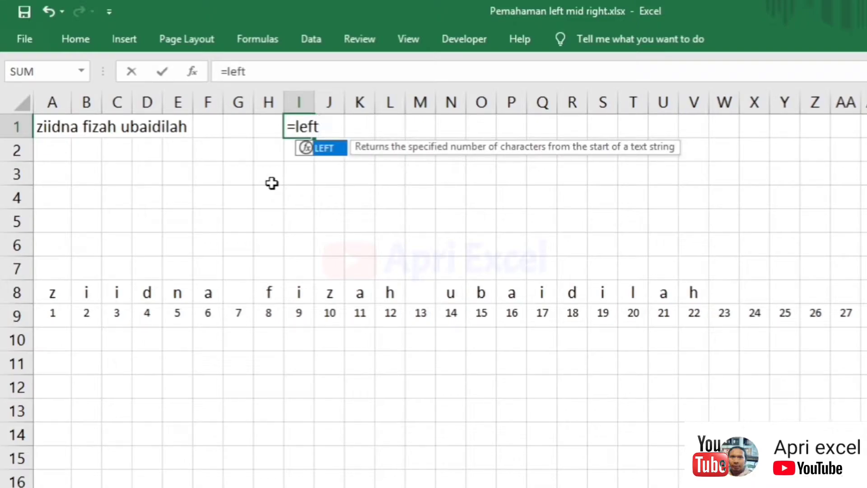
text(()
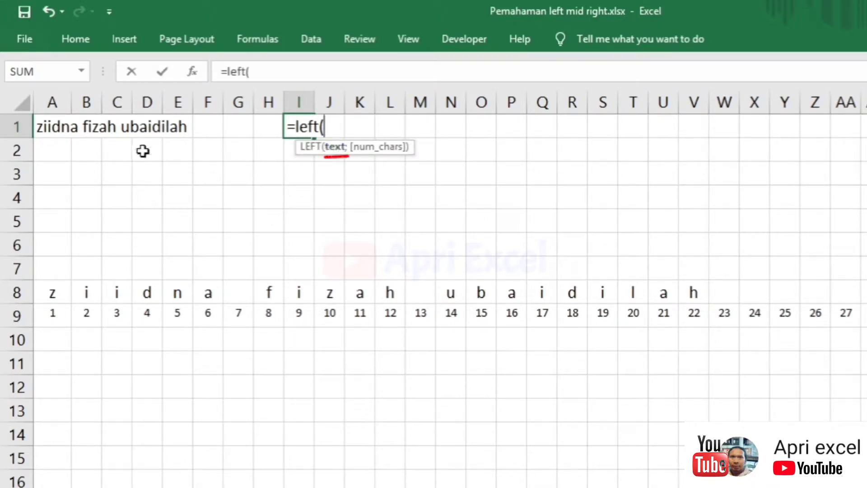
click(50, 130)
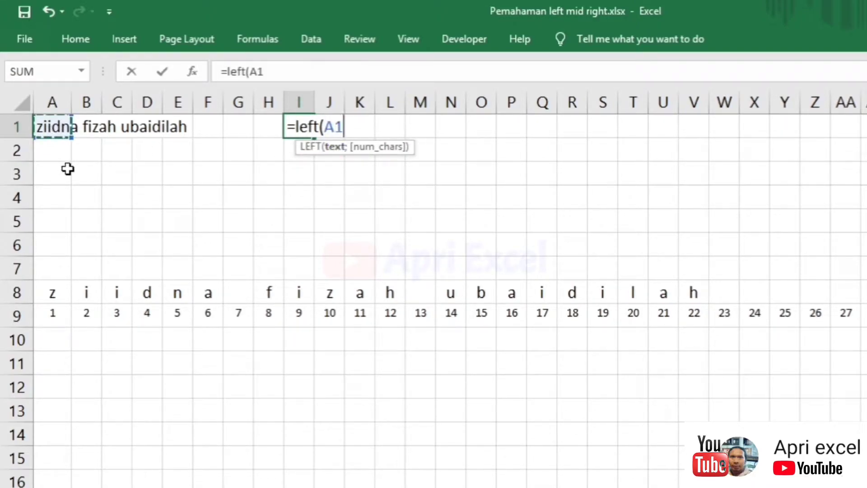
text(;)
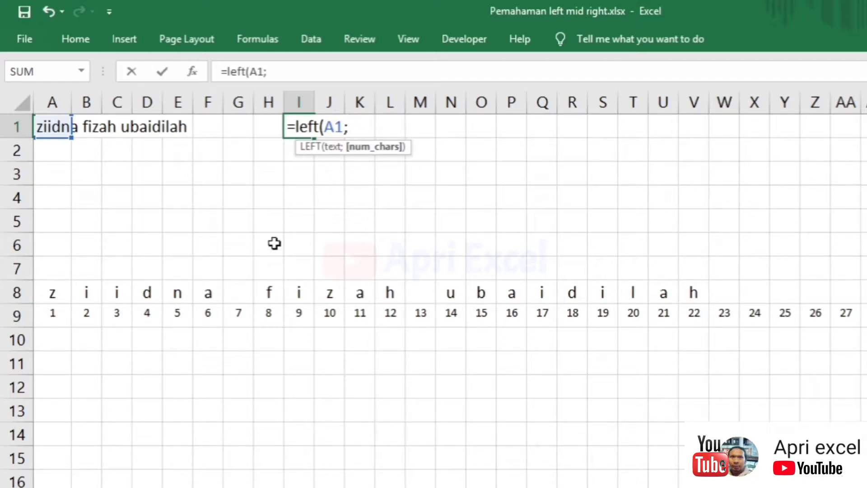
text(6)
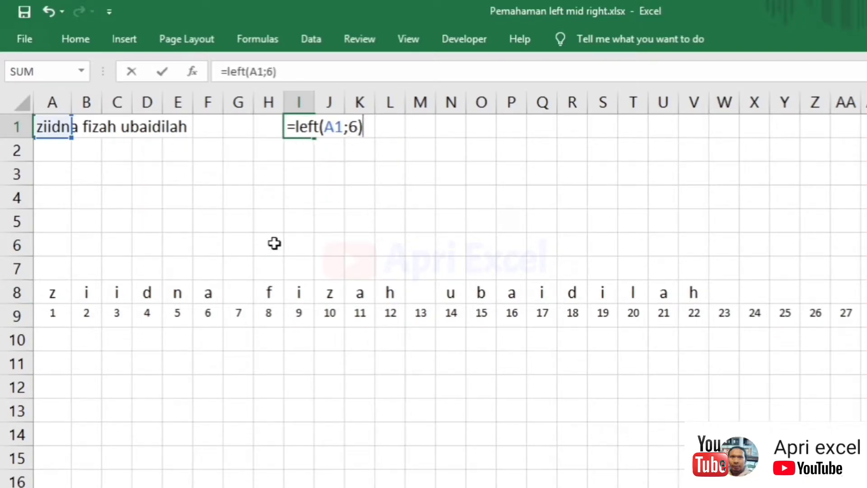
key(Return)
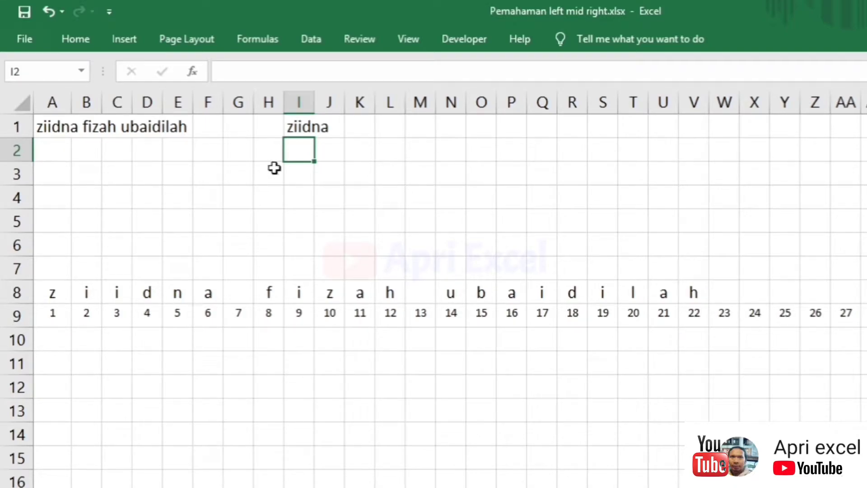
- Try 5 as the LEFT character count in I1, then restore it to 6
click(290, 130)
double_click(302, 129)
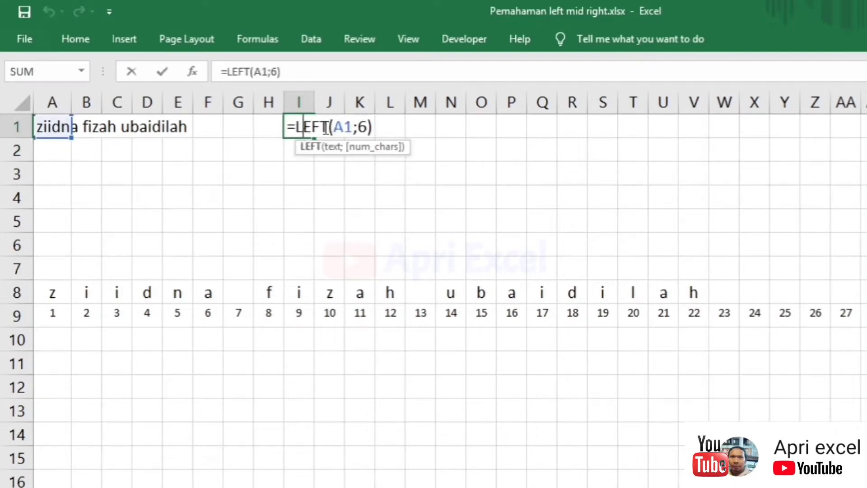
double_click(362, 126)
text(5)
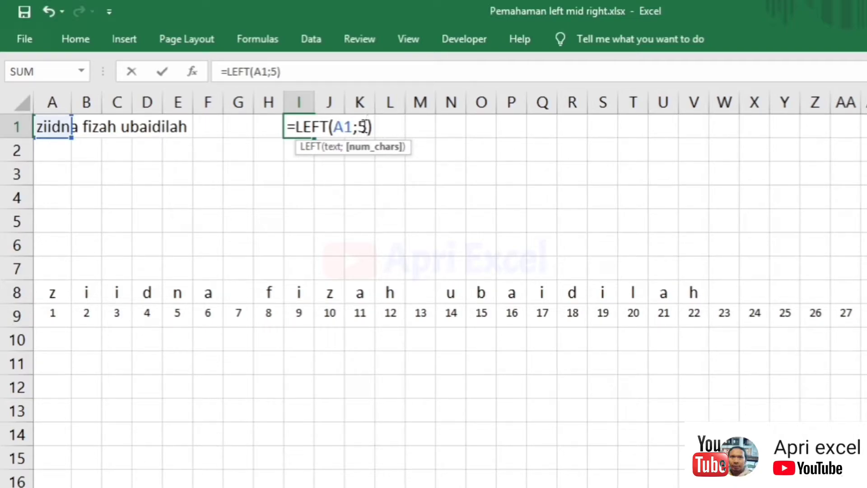
key(Return)
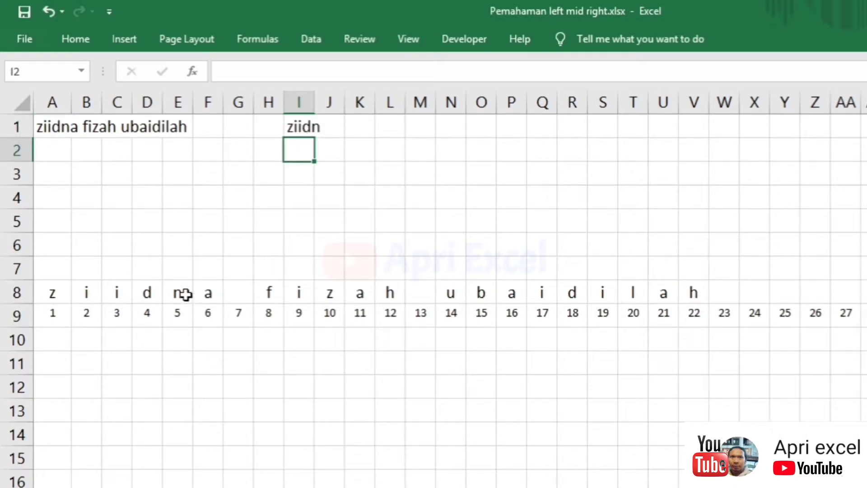
click(300, 129)
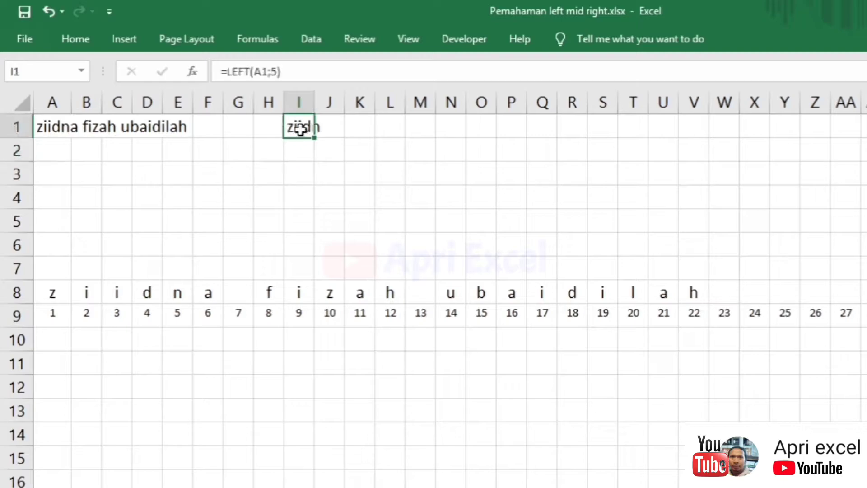
double_click(301, 128)
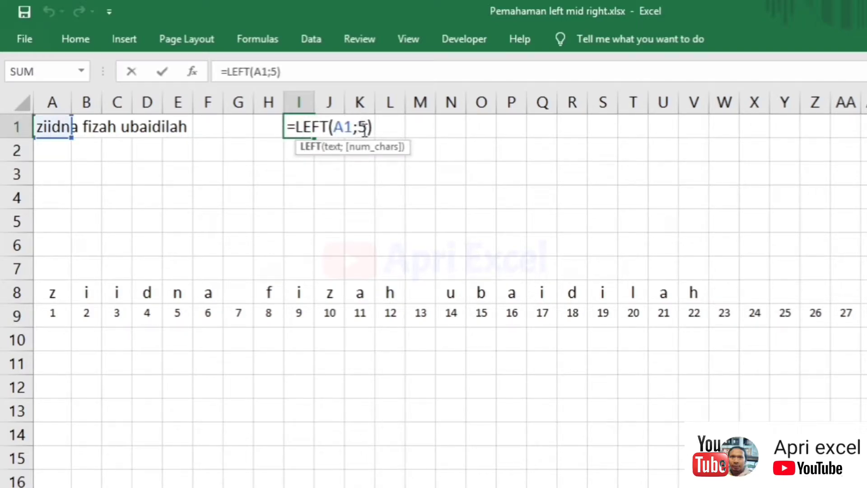
text(6)
key(Return)
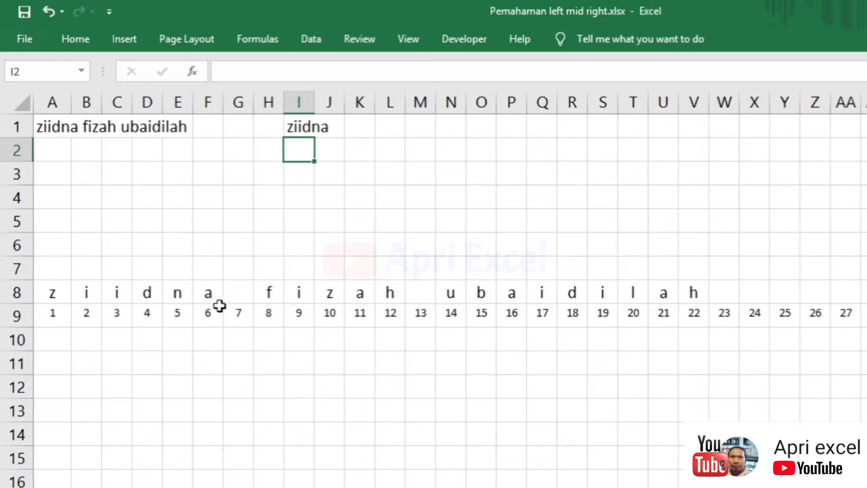
- Replace A1 with 'apri excel' and check the letter i at position 4
click(58, 131)
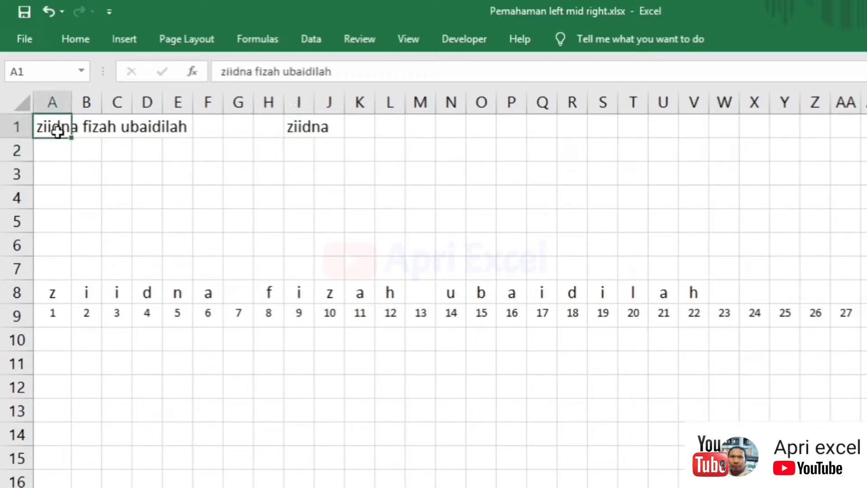
text(apri excel)
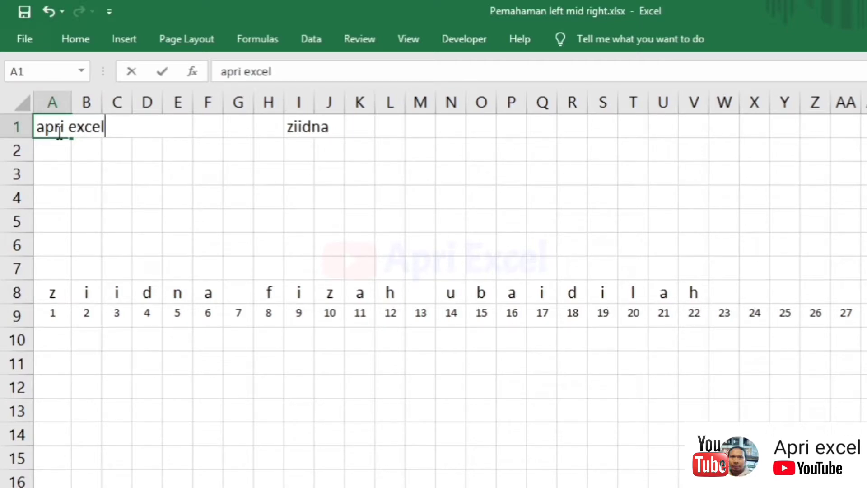
key(Return)
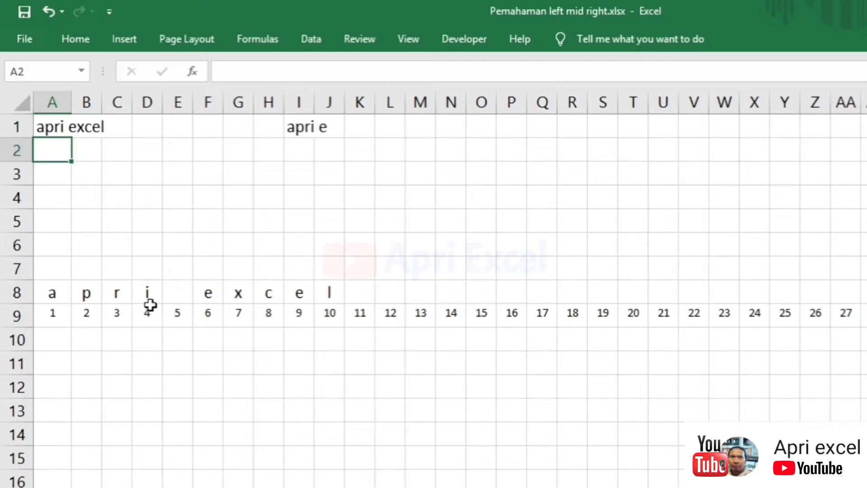
drag(150, 291, 152, 309)
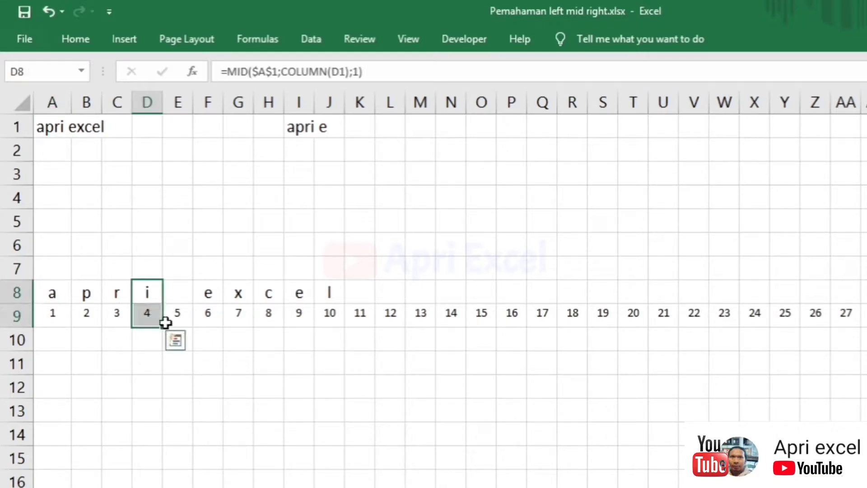
click(151, 310)
- Inspect I1's =LEFT(A1;6) formula, which now returns 'apri e'
click(303, 132)
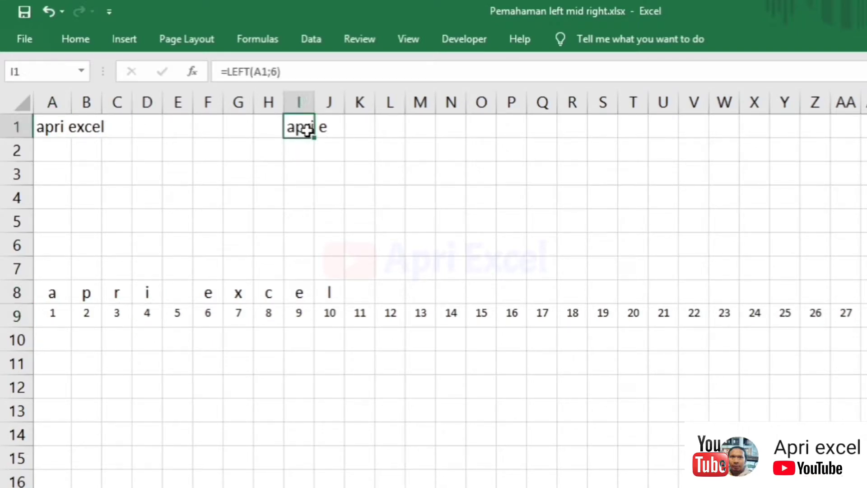
click(300, 173)
double_click(294, 130)
click(367, 127)
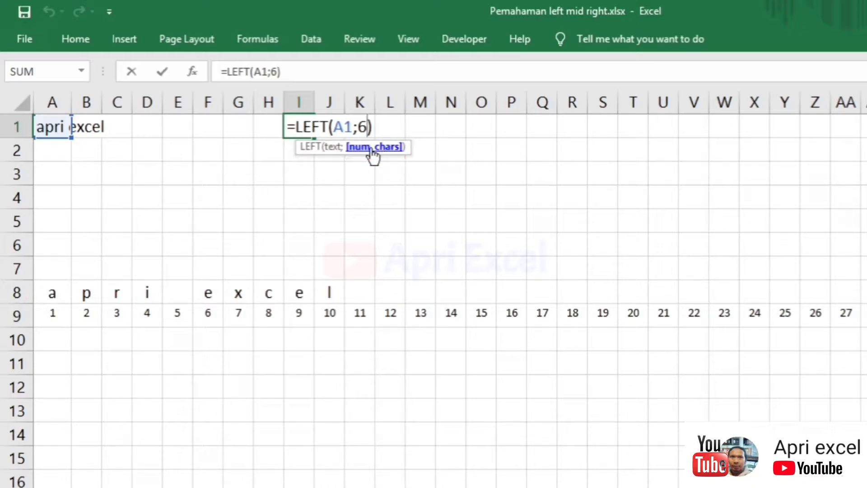
key(Escape)
- Enter =FIND(" ";A1;1) in I3 to locate the space in A1
click(307, 175)
text(=fi)
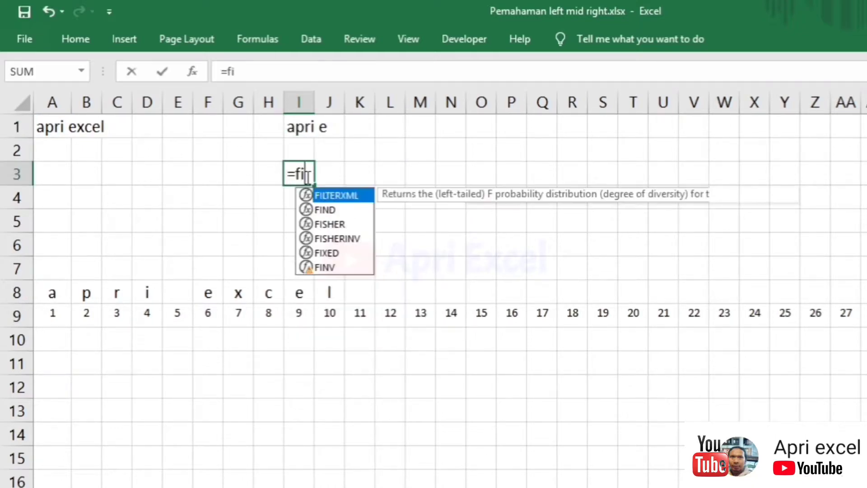
text(nd()
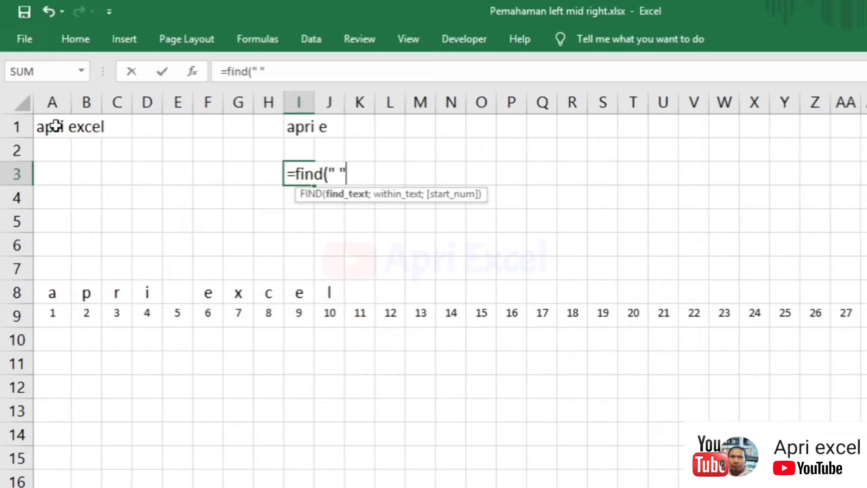
text(;)
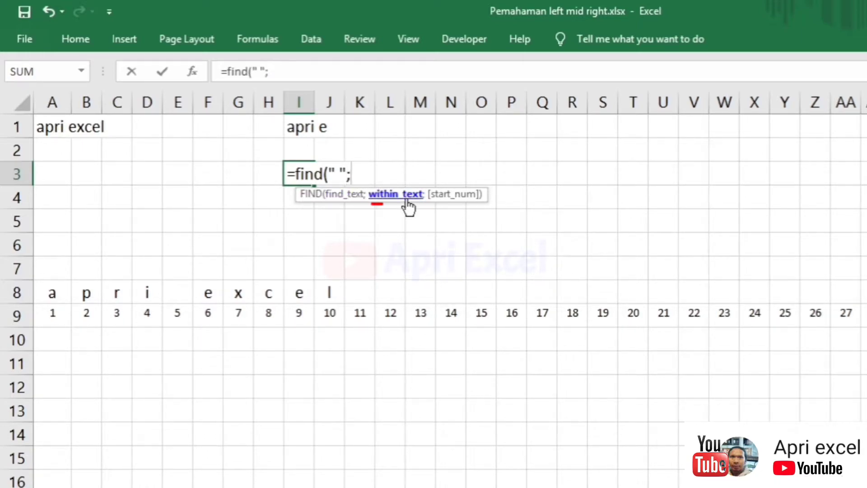
click(63, 128)
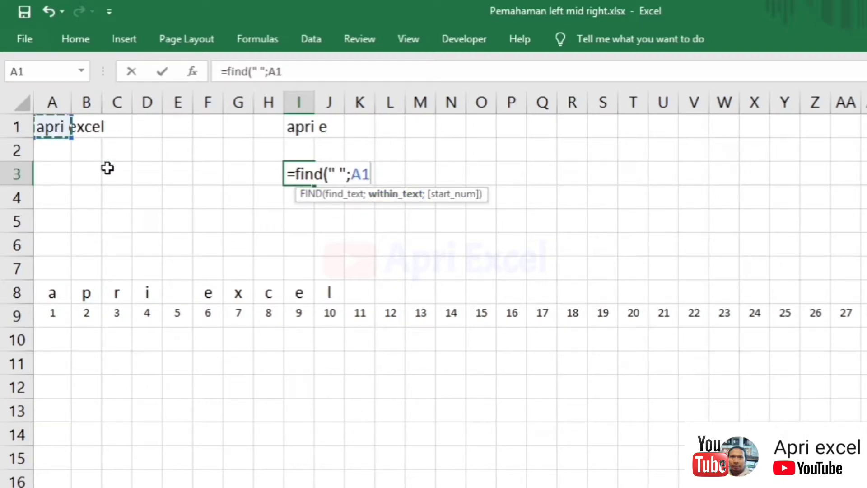
text(;)
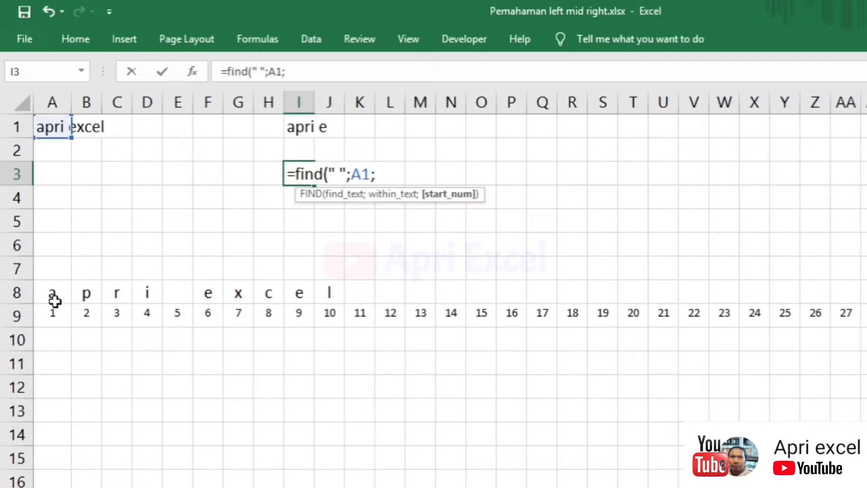
text(1))
key(Return)
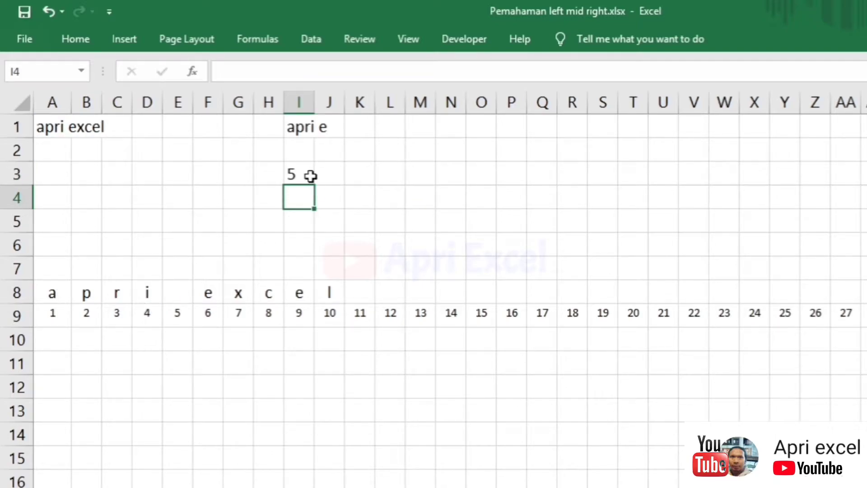
- Drop the ;1 start argument so I3 reads =FIND(" ";A1), and select that expression
key(Up)
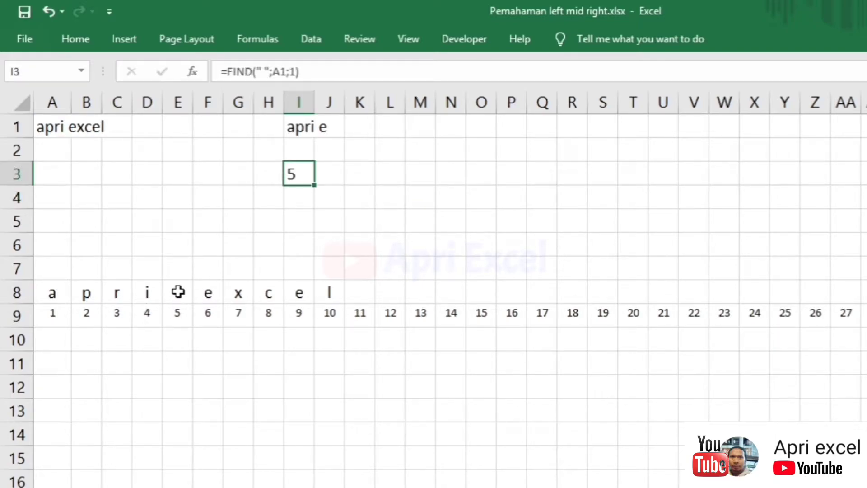
click(50, 132)
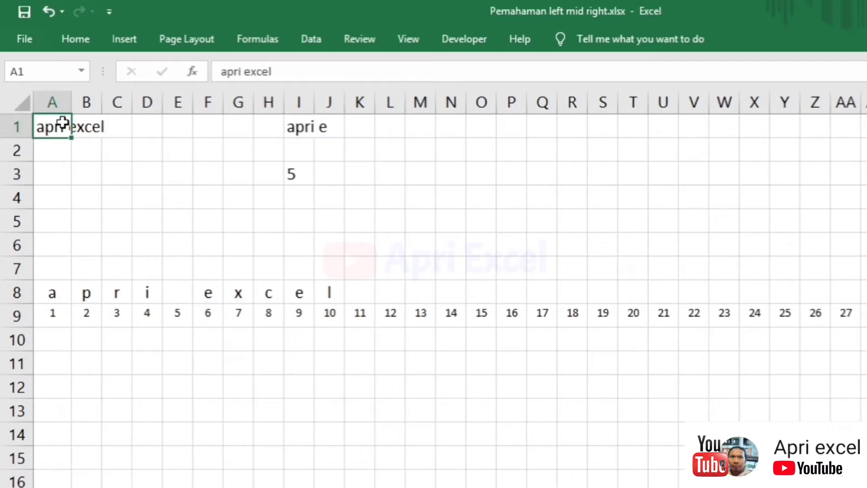
double_click(301, 172)
double_click(387, 173)
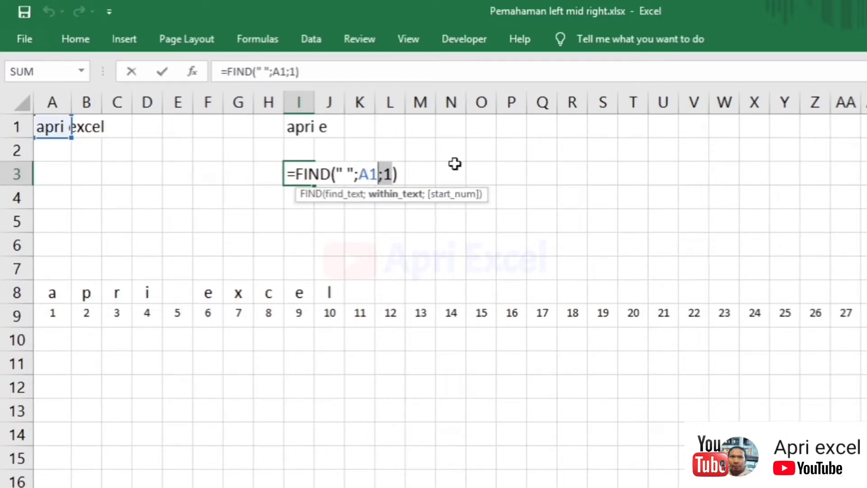
key(BackSpace)
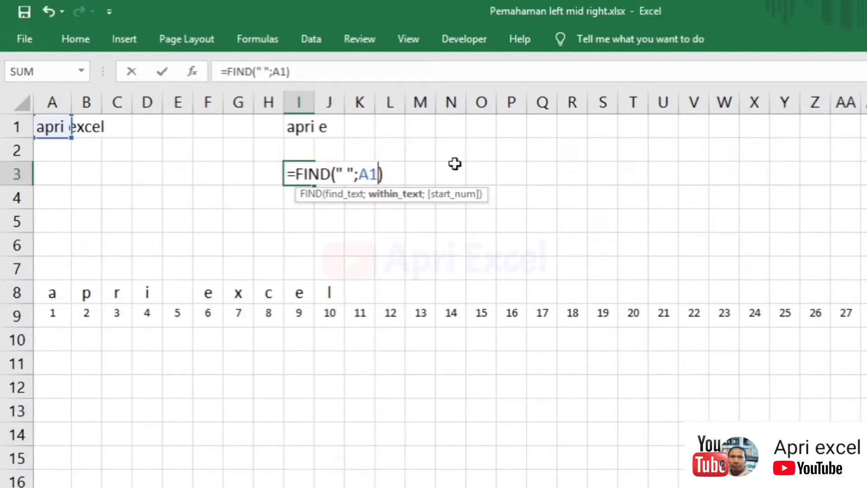
key(Return)
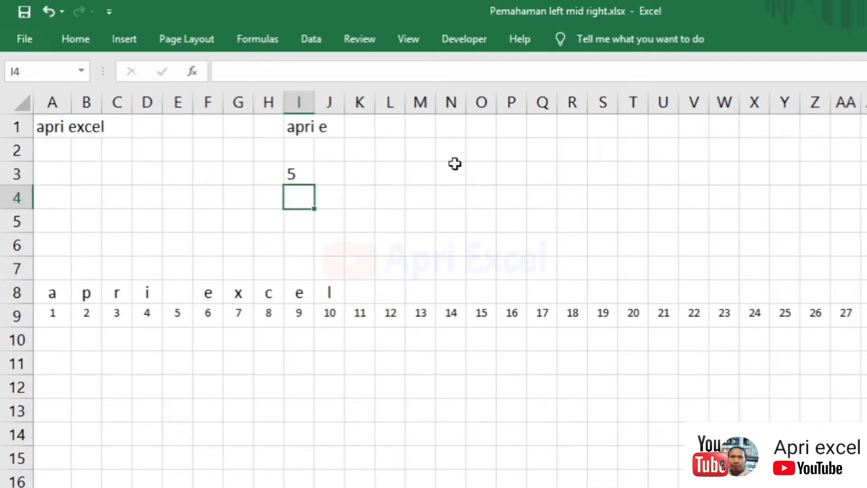
double_click(308, 174)
drag(393, 173, 296, 173)
- Replace the 6 in I1 with the copied FIND, making =LEFT(A1;FIND(" ";A1)) return 'apri'
key(ctrl+c)
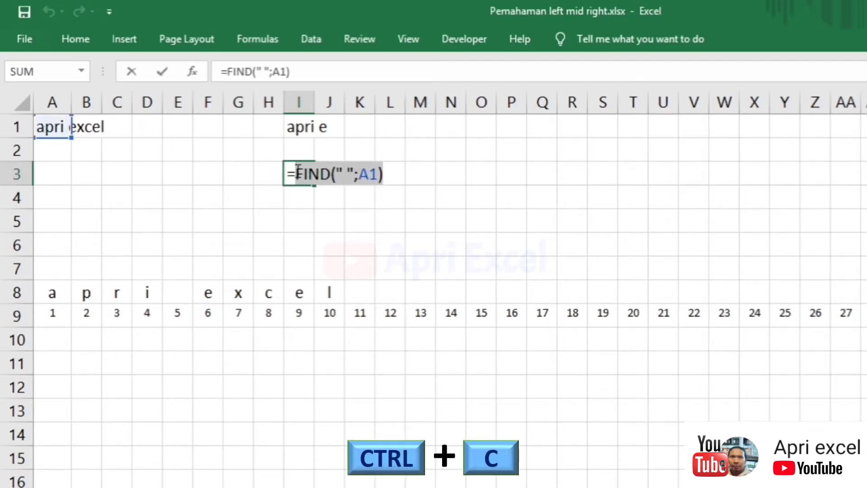
key(Escape)
click(304, 132)
double_click(308, 131)
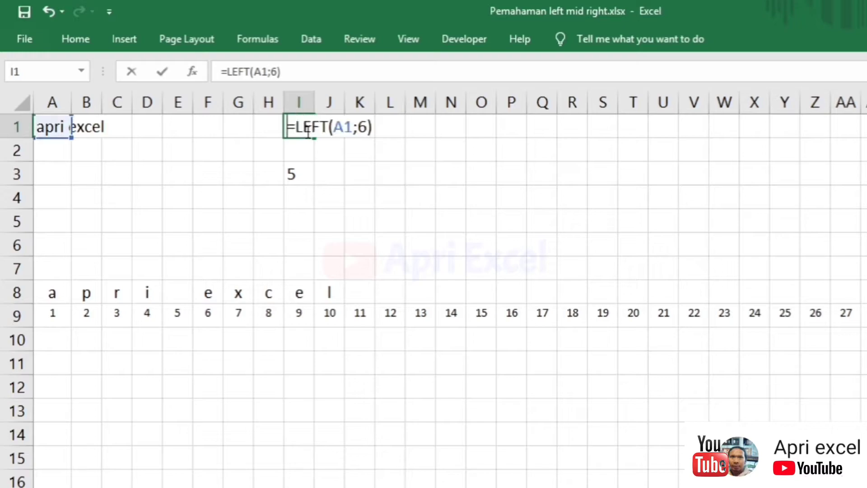
double_click(365, 129)
key(ctrl+v)
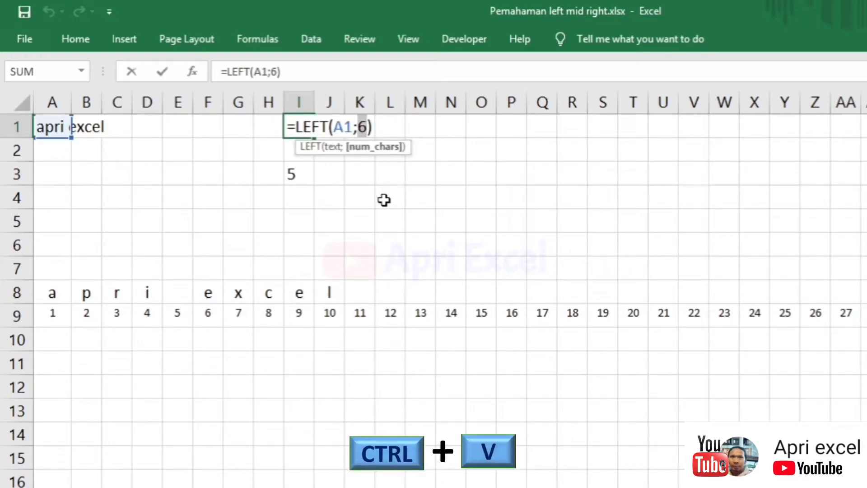
key(Return)
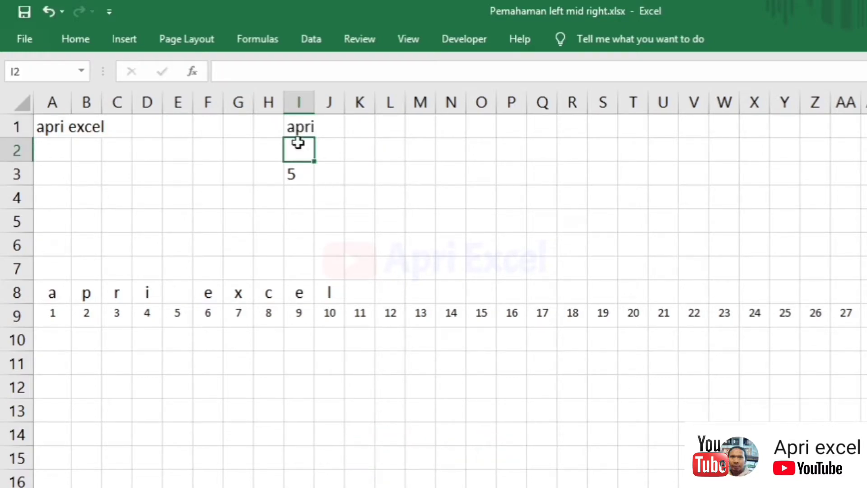
click(300, 128)
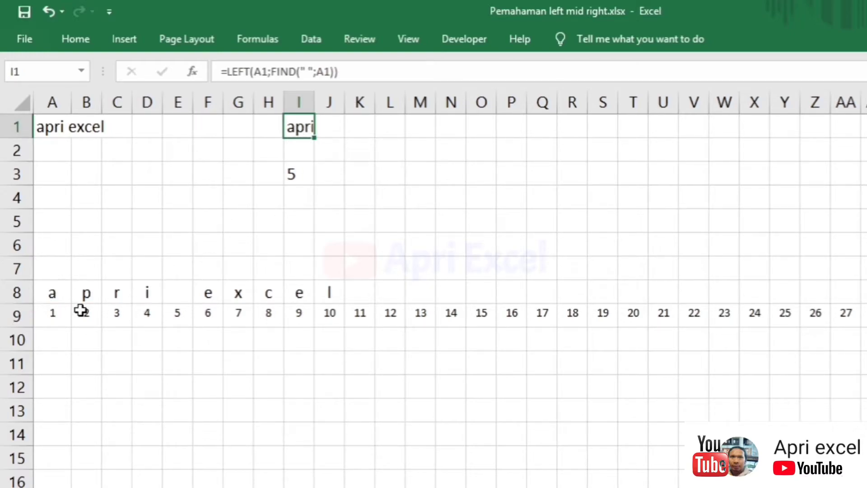
- Type the note 'left ( nama depan )' into K1
click(239, 129)
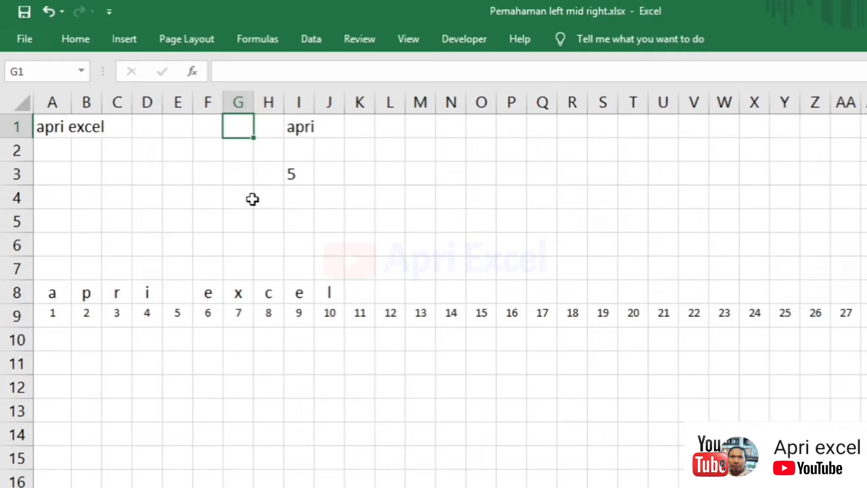
click(358, 131)
text(left ( nama depan ))
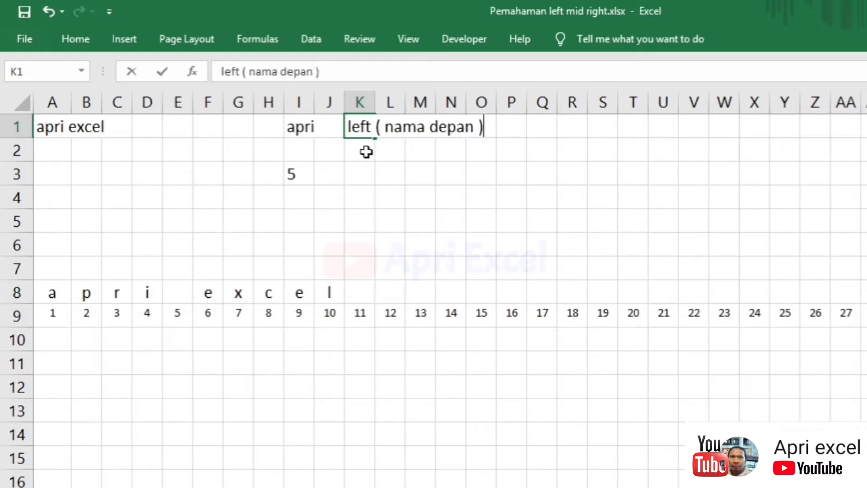
key(Return)
- Replace A1 with a three-word full name and check I1 returns the first name
click(49, 133)
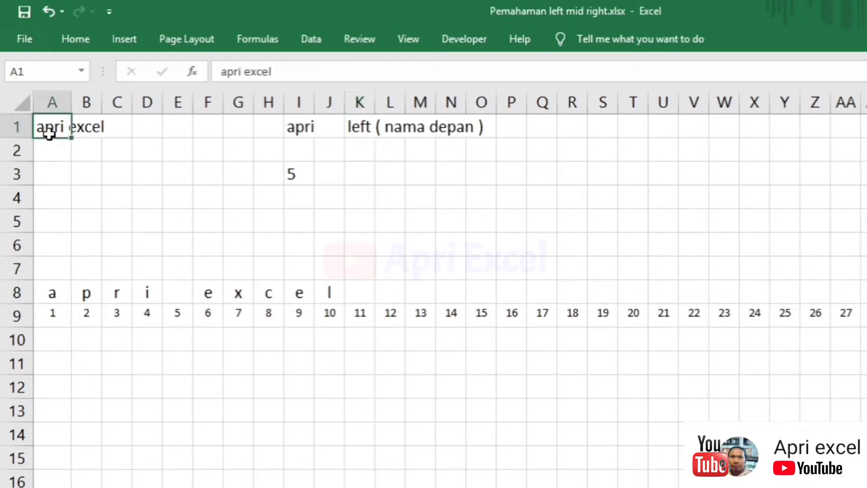
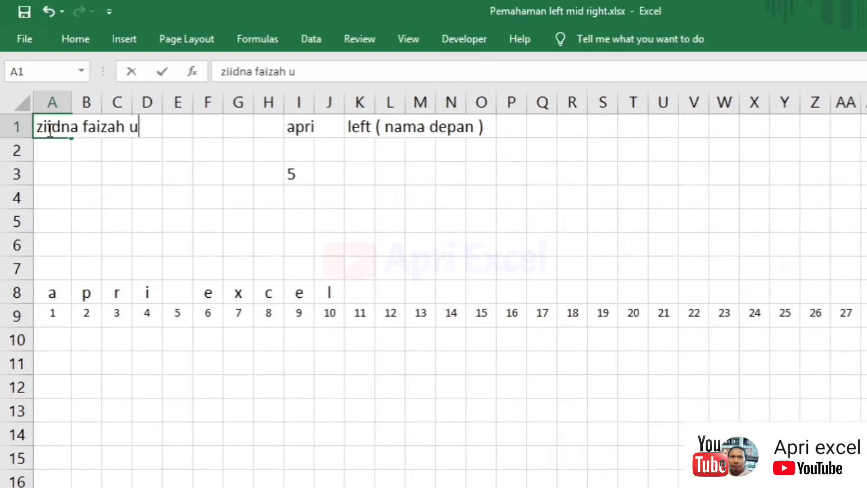
key(Return)
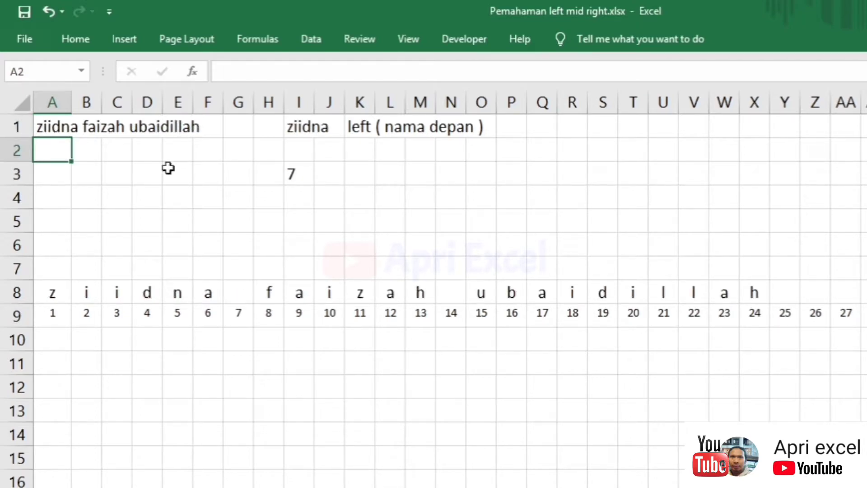
click(306, 131)
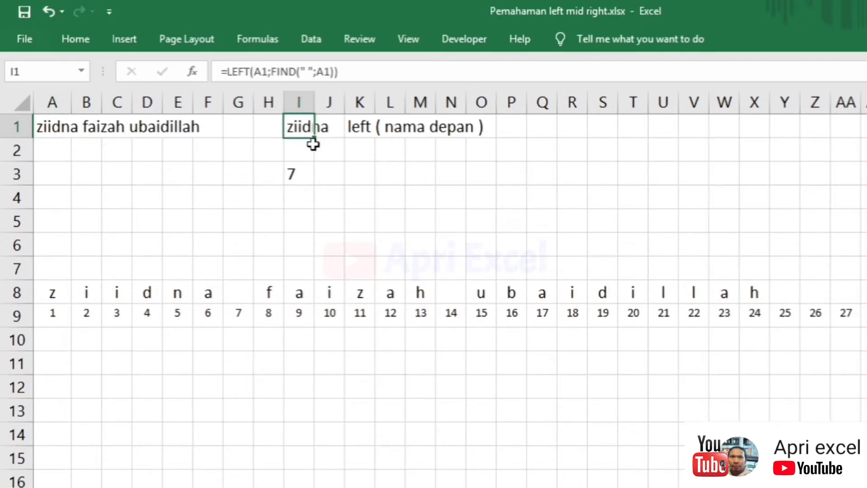
- Clear the FIND helper value from I3
click(288, 177)
key(Delete)
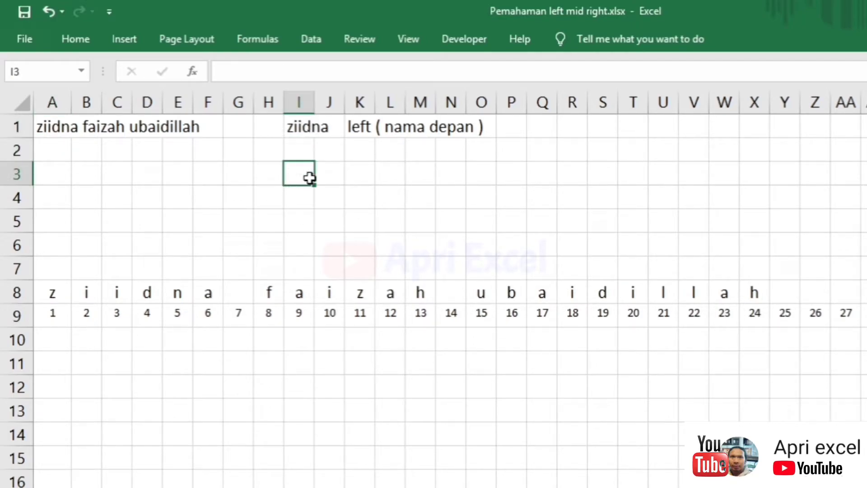
click(305, 149)
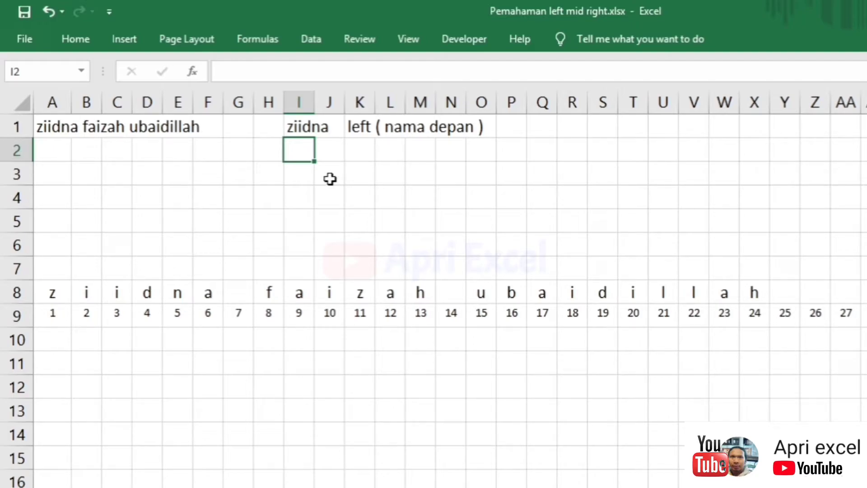
- Enter =RIGHT(A1;10) in I2 to return the last 10 characters, the last name
text(=)
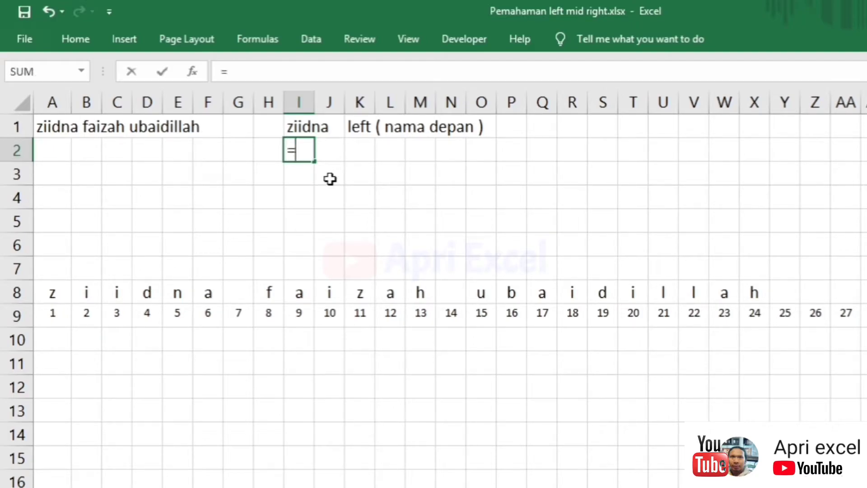
text(right)
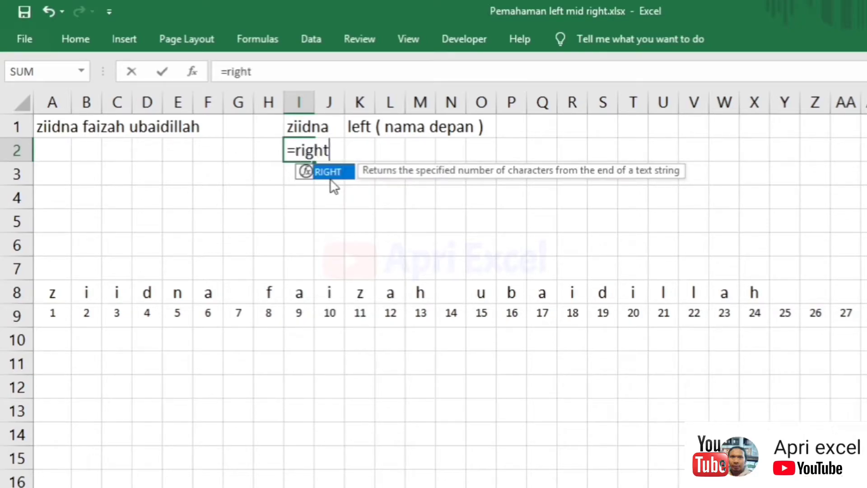
text(()
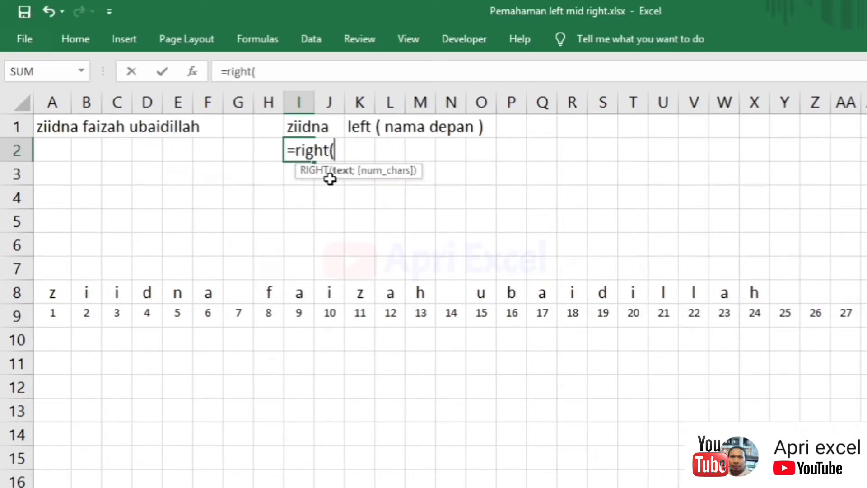
click(47, 124)
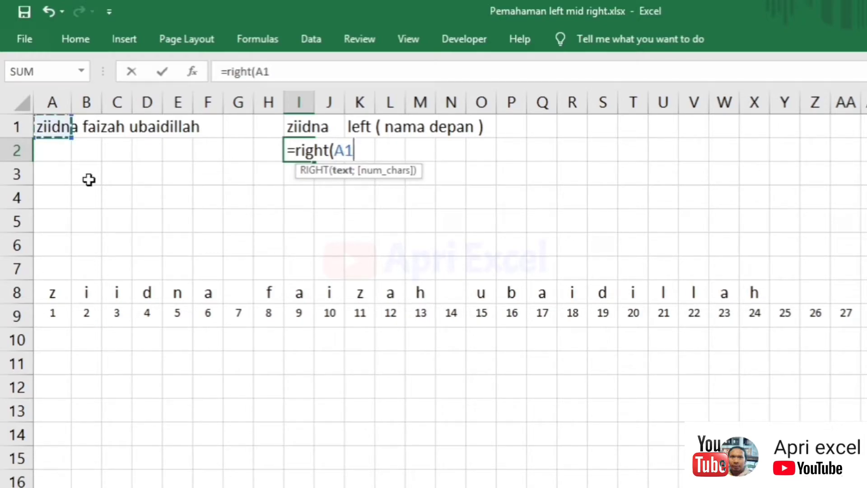
text(;)
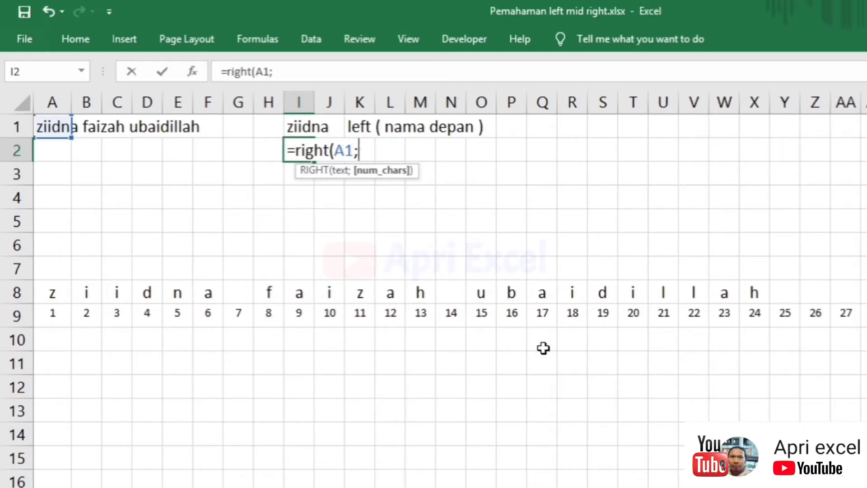
text(10)
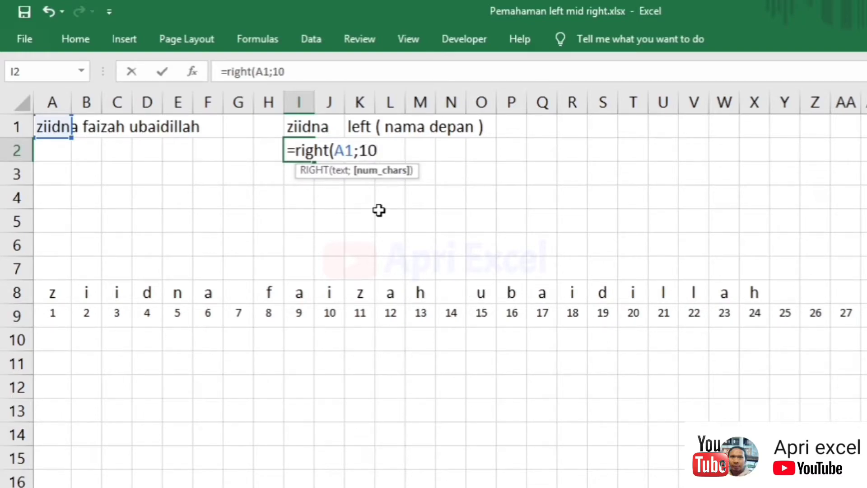
text())
key(Return)
double_click(296, 146)
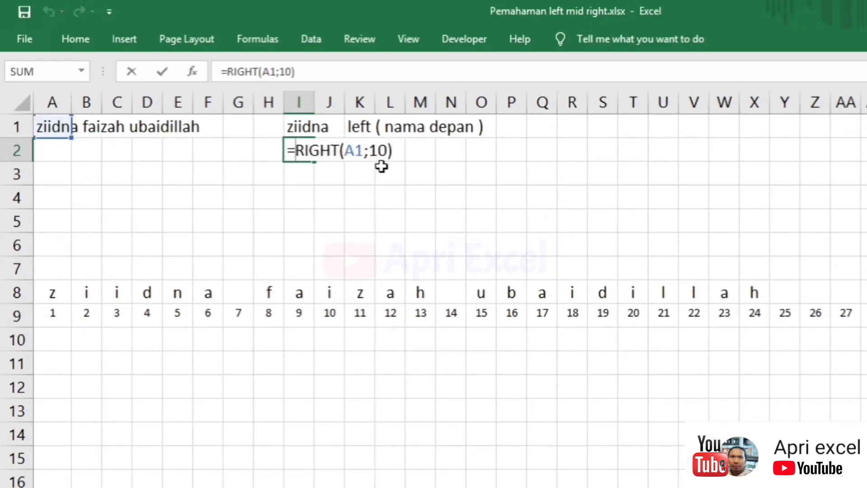
drag(387, 150, 378, 153)
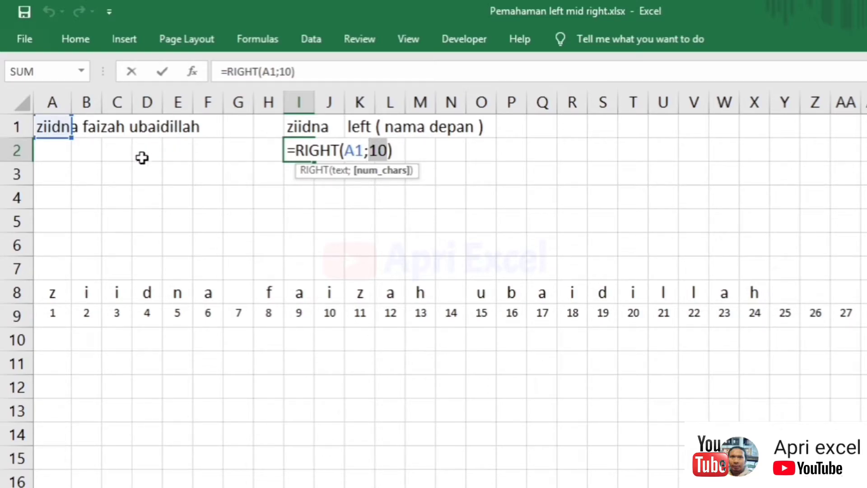
key(ctrl+Return)
- Test RIGHT by shortening the name in A1, then undo and review the 10 count
click(68, 126)
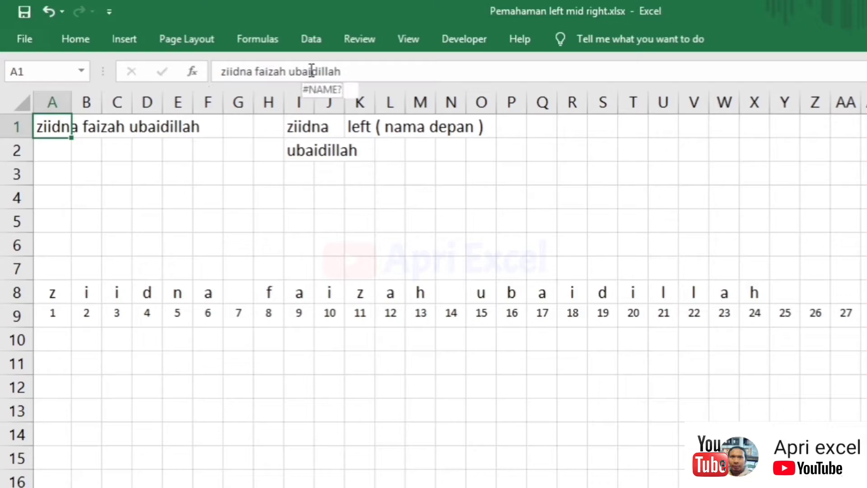
drag(310, 71, 329, 105)
key(BackSpace)
key(Return)
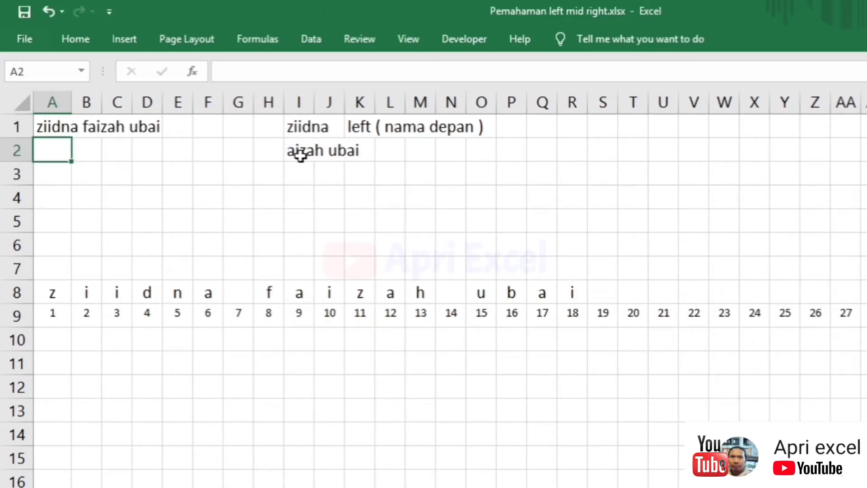
click(54, 124)
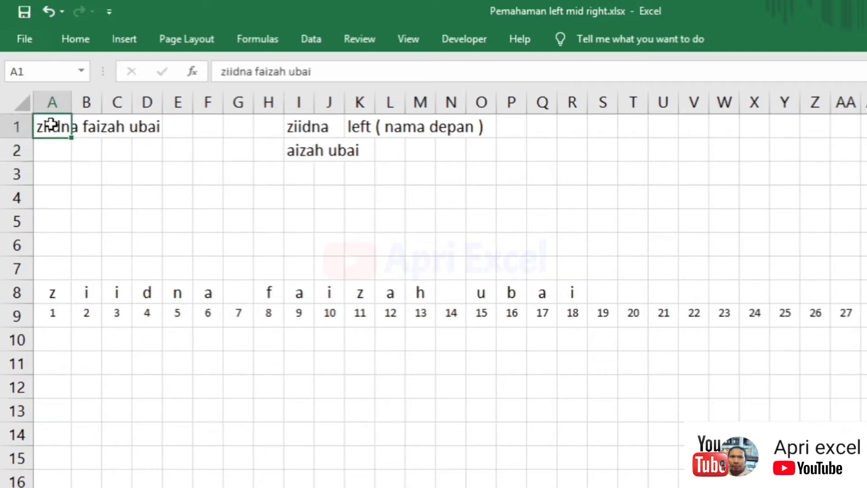
key(ctrl+z)
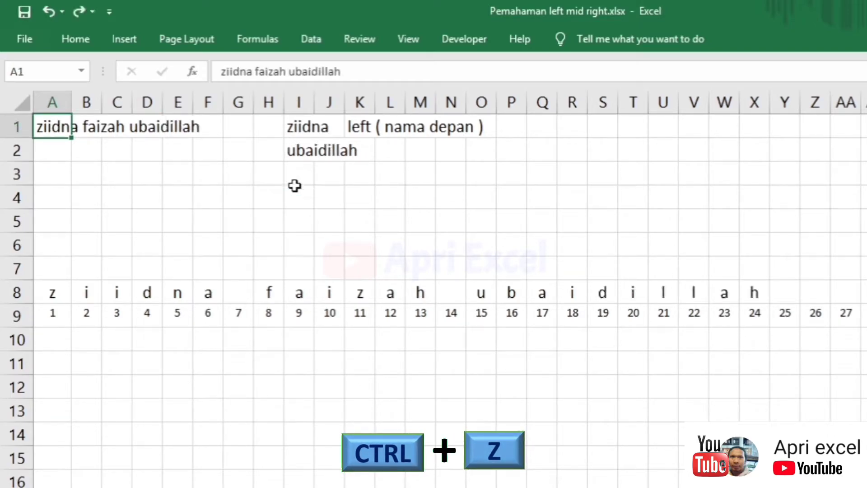
click(324, 200)
double_click(303, 150)
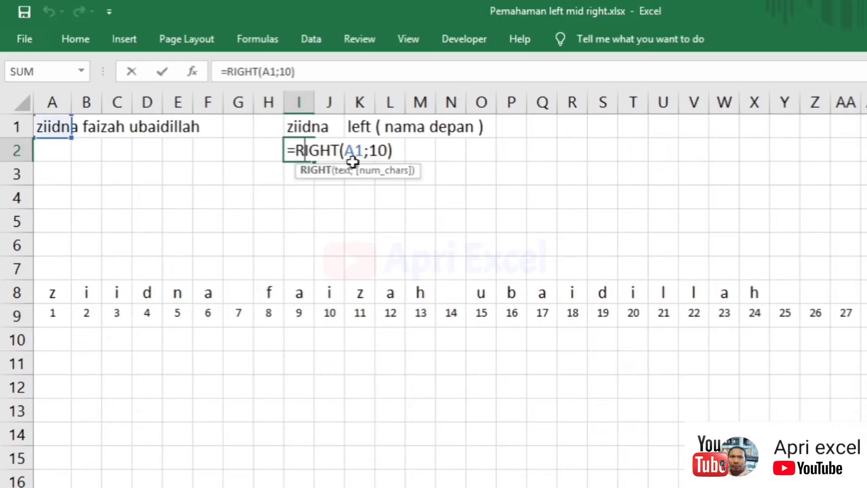
click(383, 150)
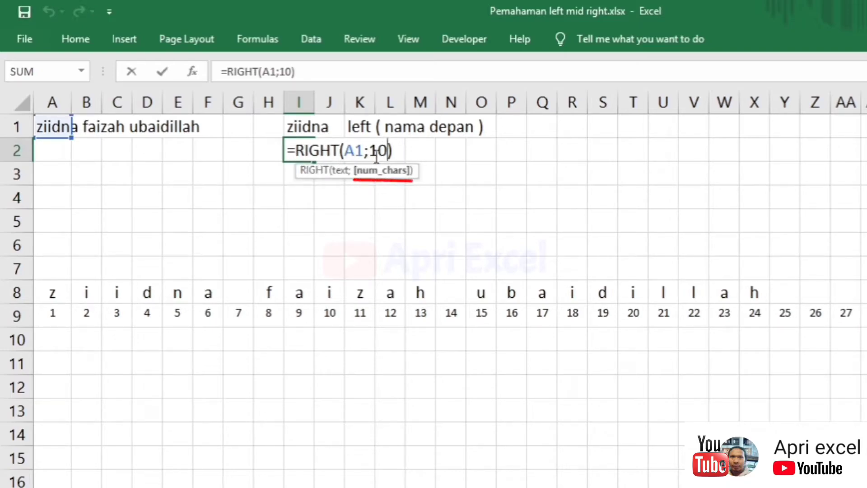
key(Escape)
- Enter =LEN(A1) in I4, returning 24, and begin a FIND formula in I5
click(301, 200)
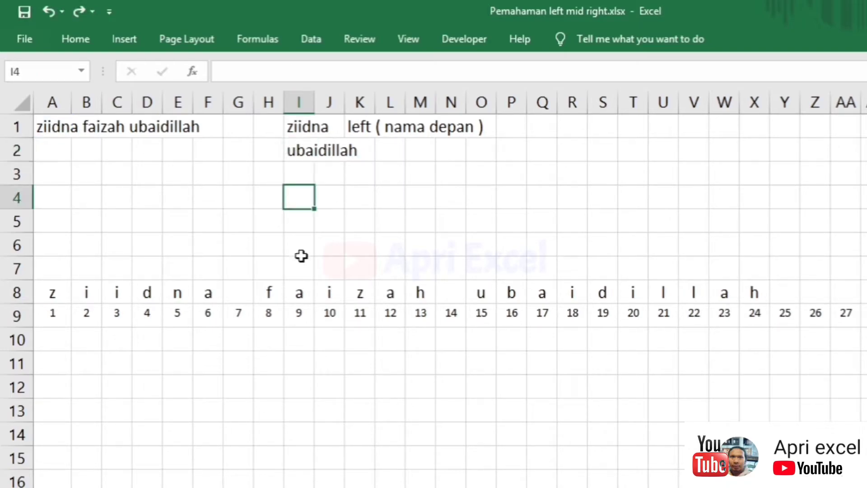
text(=find)
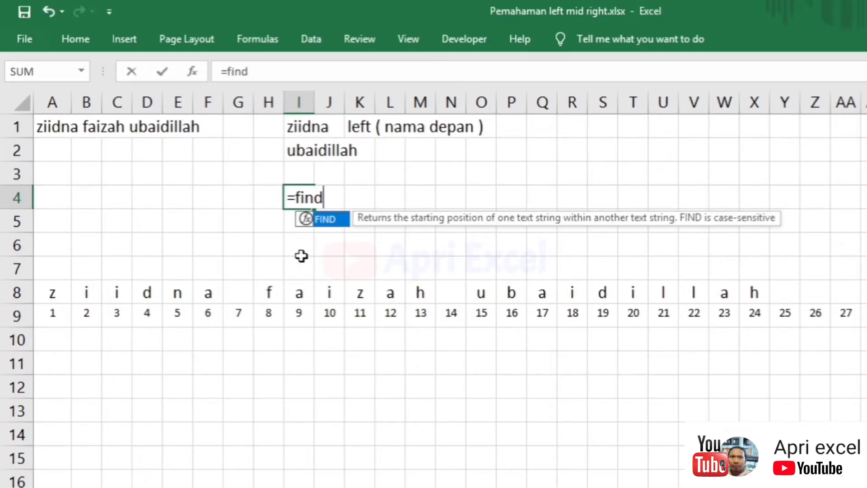
key(Escape)
key(Escape)
text(=len()
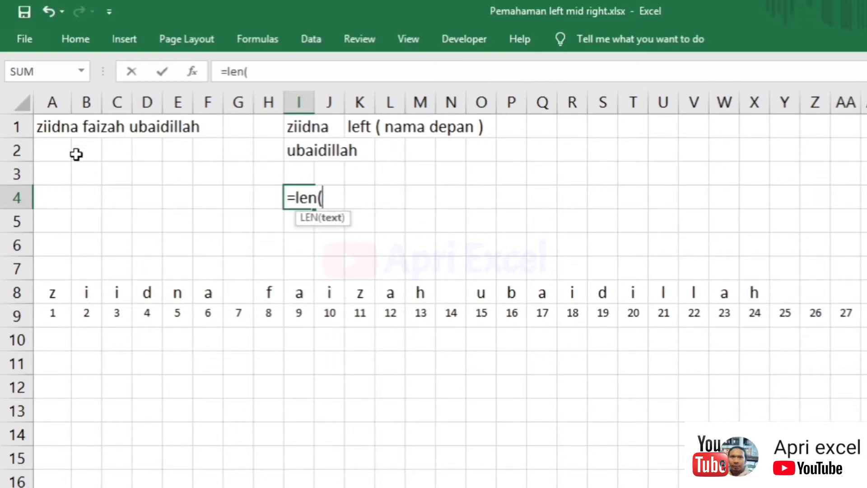
click(46, 126)
text())
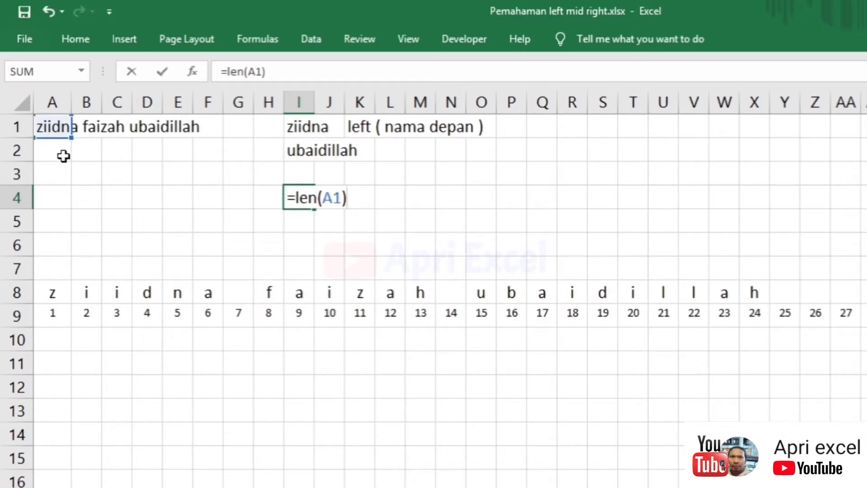
key(Return)
click(300, 201)
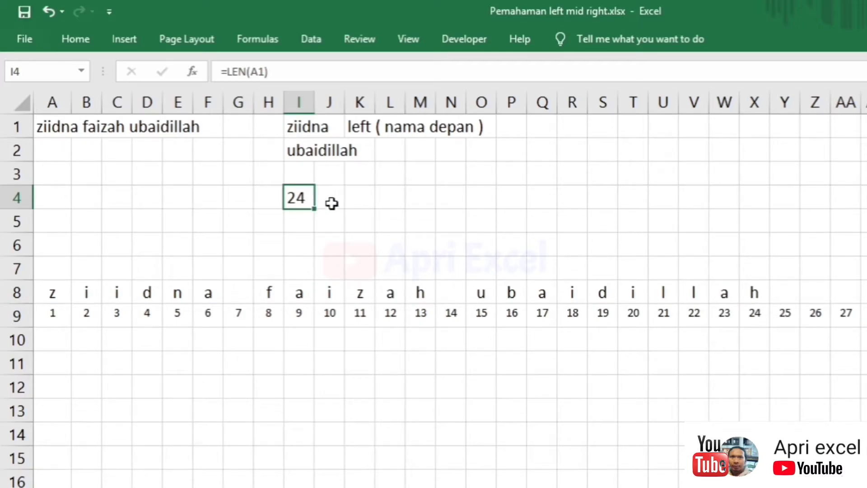
click(299, 222)
text(=find()
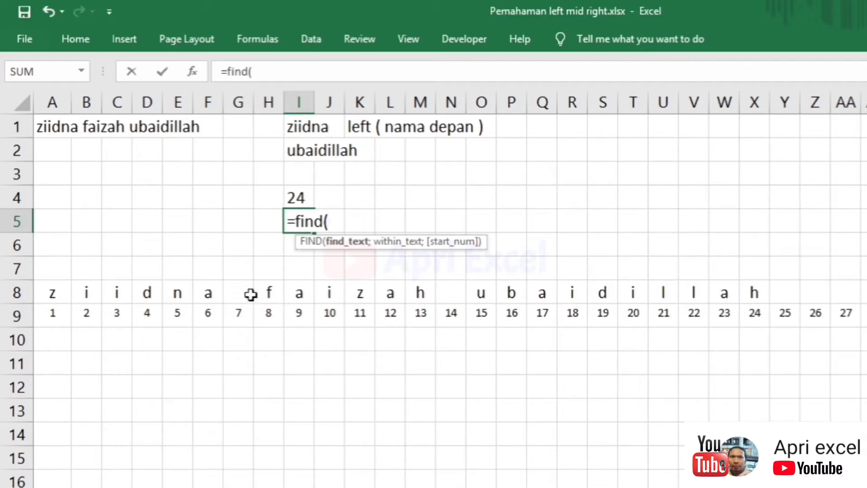
- Complete =FIND(" ";A1;1) in I5 so it returns 7, the first space's position
click(247, 309)
key(BackSpace)
key(BackSpace)
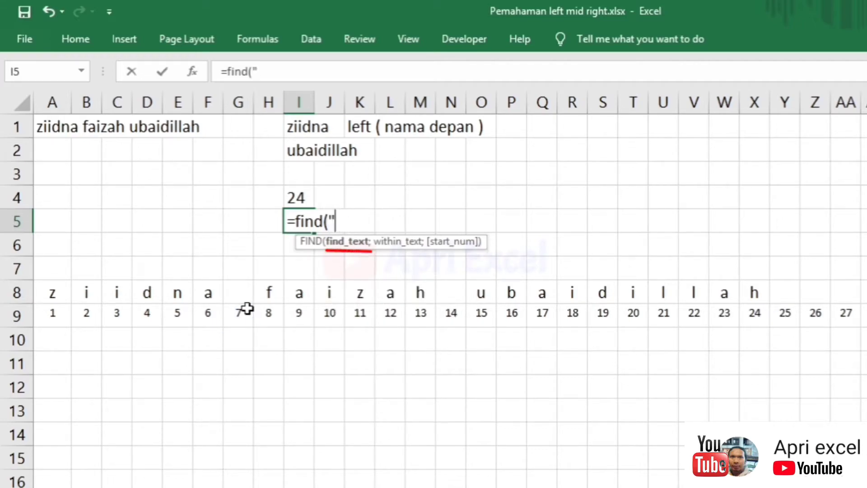
text(;)
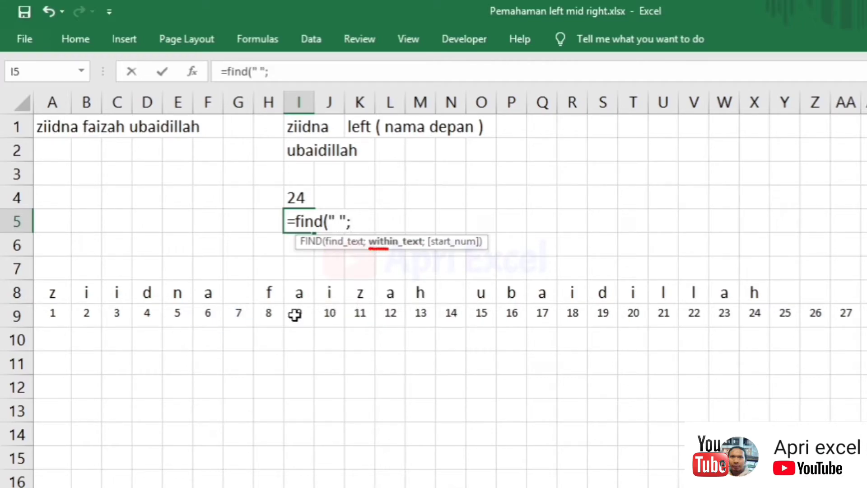
click(52, 124)
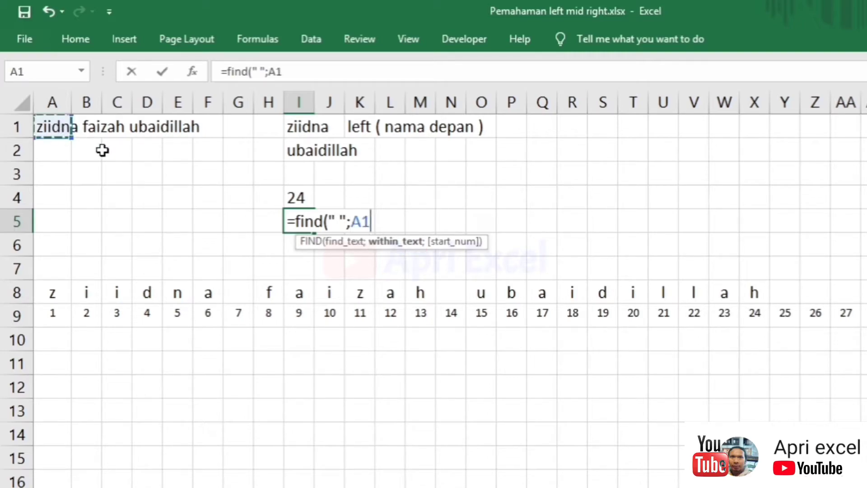
text(;)
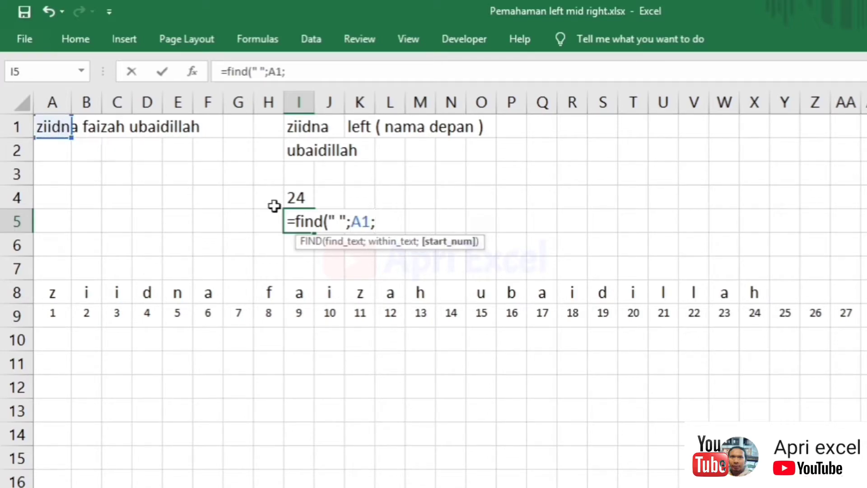
text(1))
key(Return)
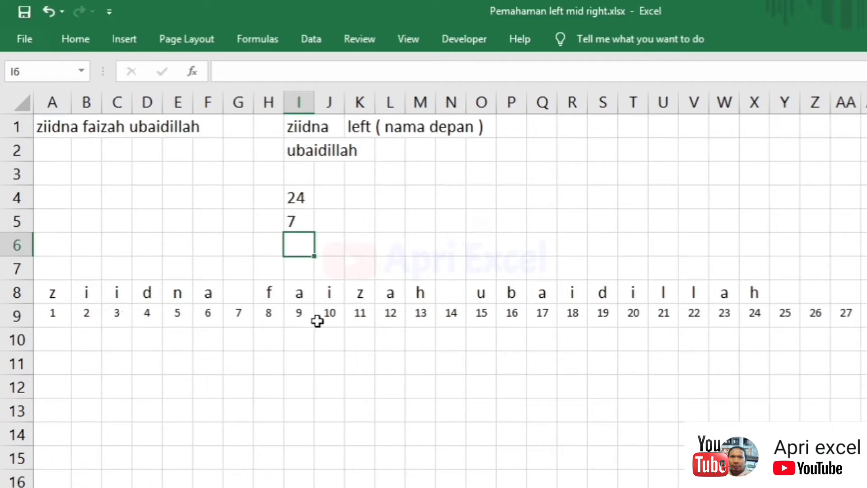
click(243, 307)
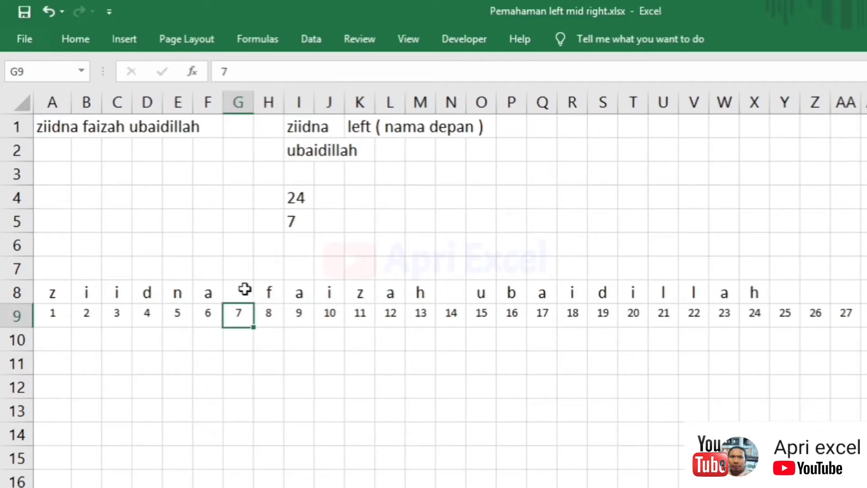
- Change I5's FIND start position to 10, which finds the second space at 14
click(300, 220)
double_click(296, 221)
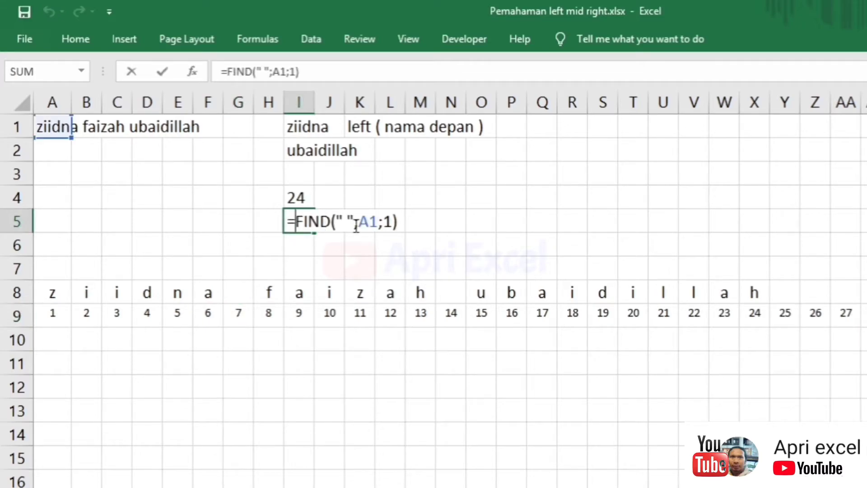
click(391, 223)
key(Return)
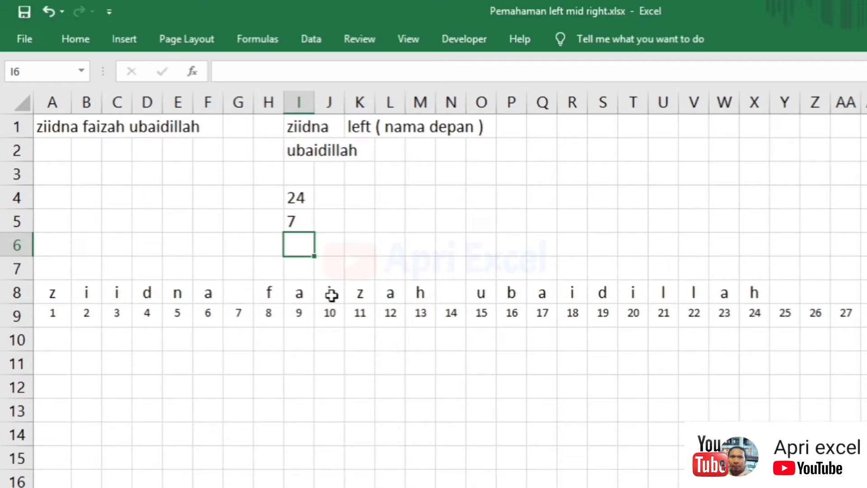
double_click(304, 222)
double_click(388, 221)
text(10)
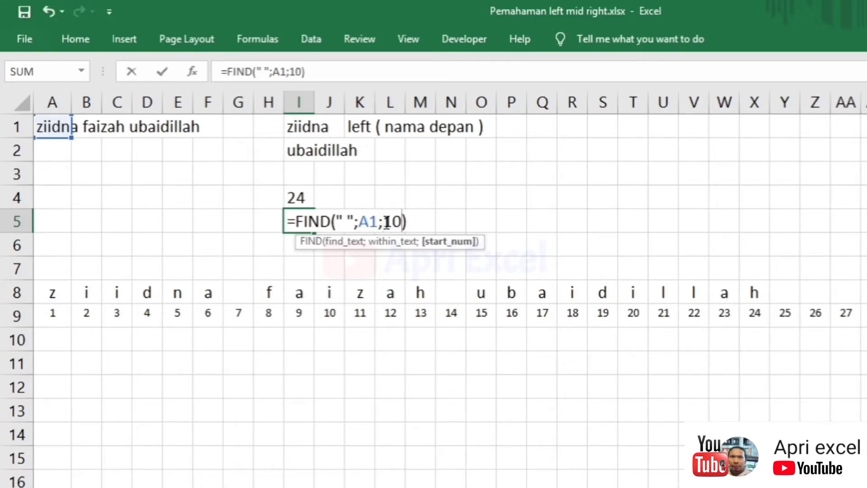
key(Return)
click(455, 293)
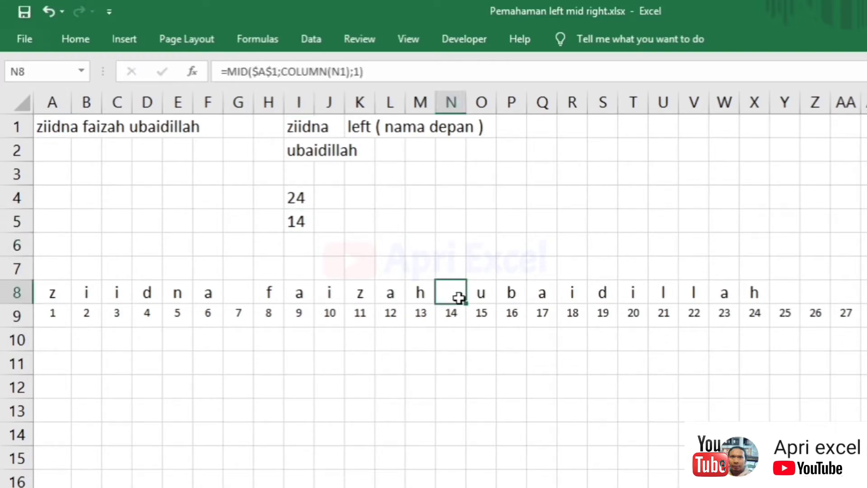
- Try start positions 7 and then 8 in I5's FIND formula
click(301, 220)
drag(401, 220, 384, 221)
text(7)
key(Return)
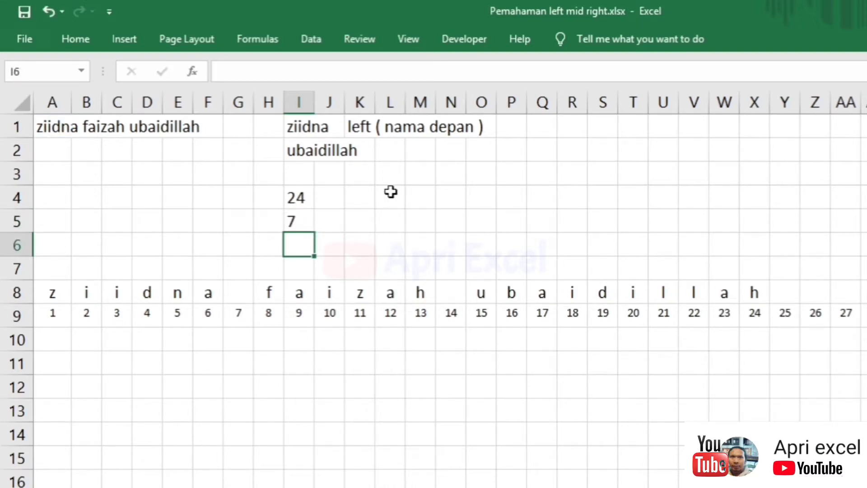
click(237, 296)
double_click(311, 221)
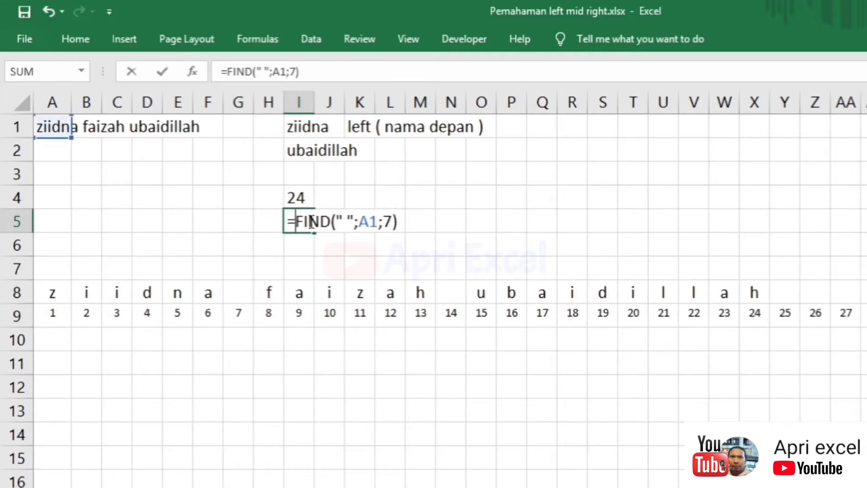
click(386, 221)
text(8)
key(Return)
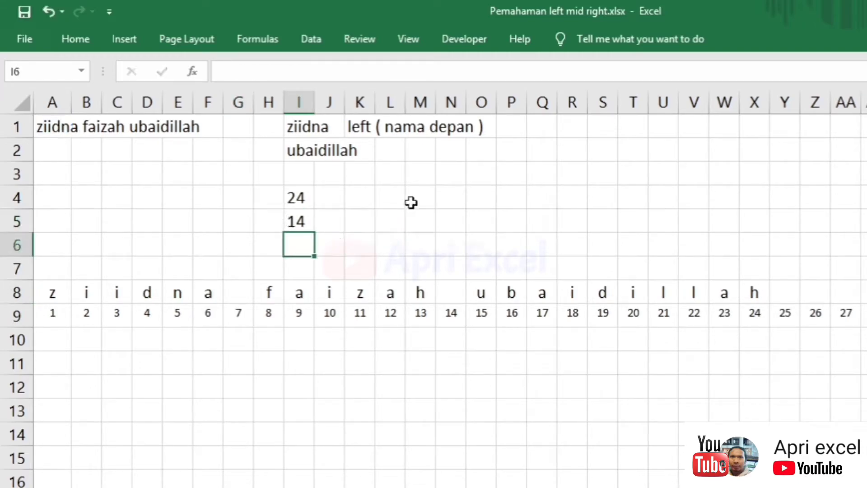
click(301, 222)
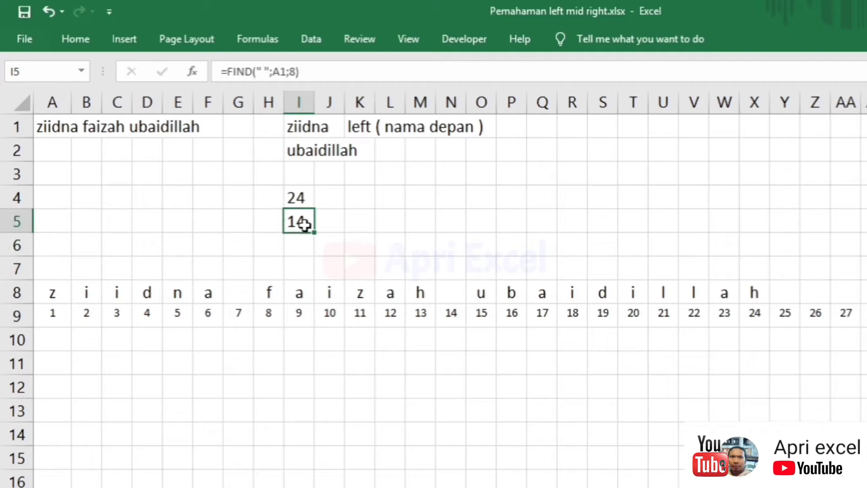
- Set I5's FIND start position back to 1, returning 7 again
double_click(303, 221)
double_click(388, 221)
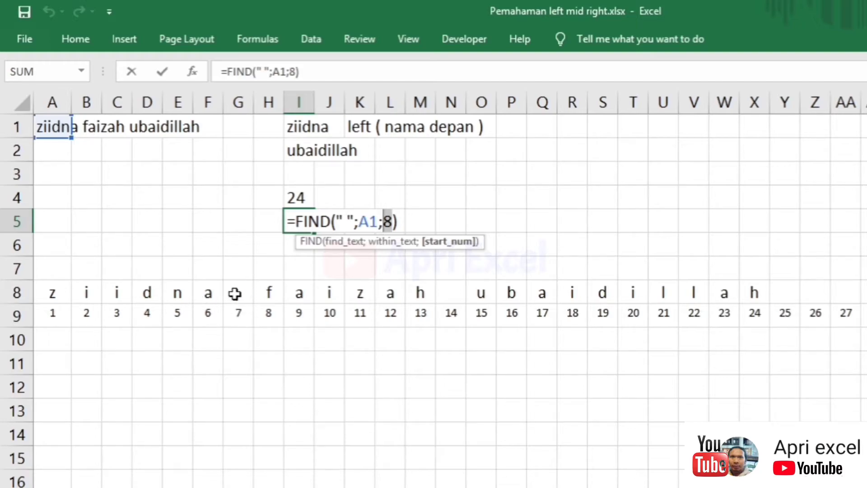
text(1)
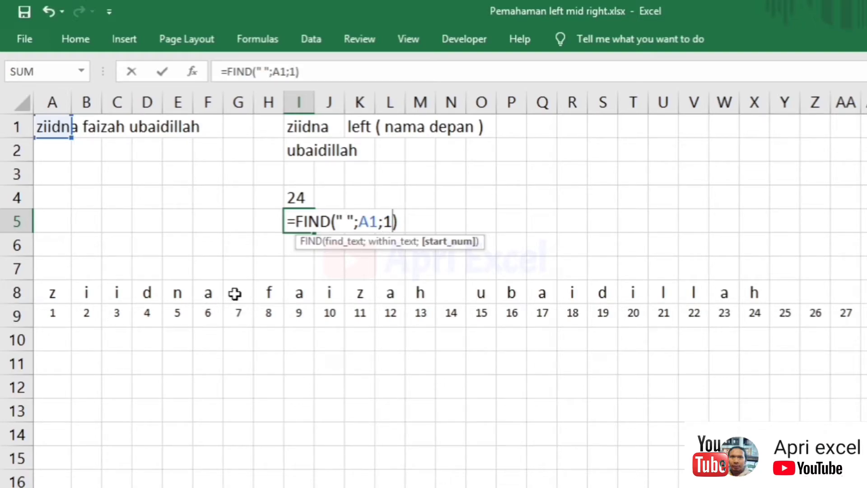
key(Return)
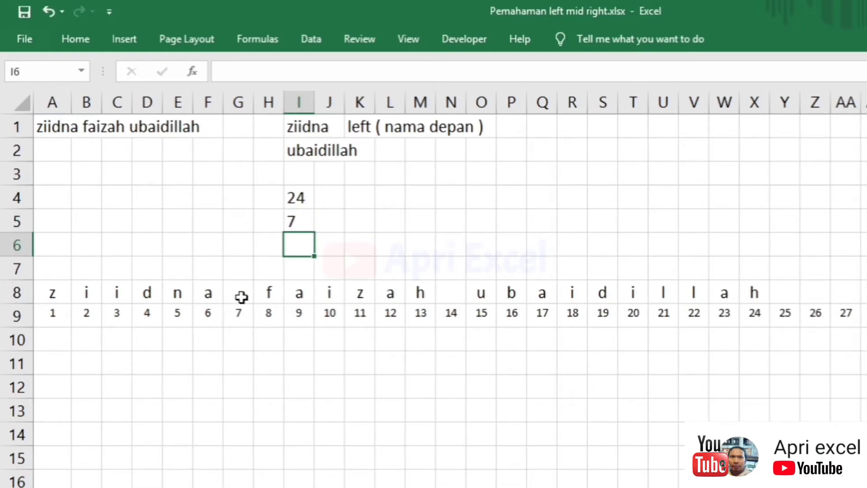
click(239, 295)
click(266, 222)
click(338, 219)
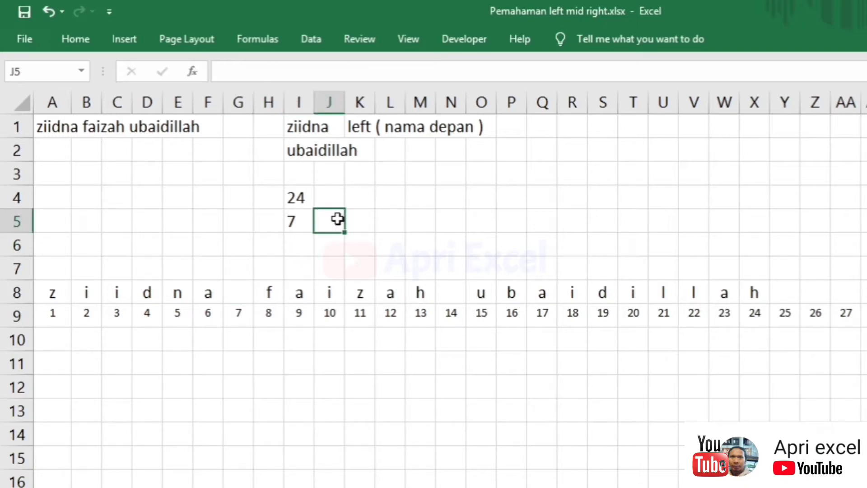
- Label J5 with the note 'spasi pertama'
text(find)
key(BackSpace)
key(BackSpace)
key(BackSpace)
key(BackSpace)
key(BackSpace)
text(spasi p)
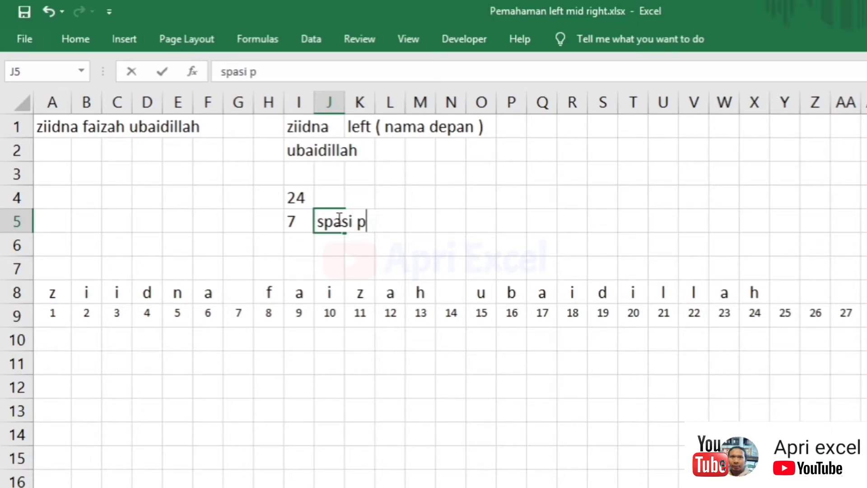
text(ertama)
key(Return)
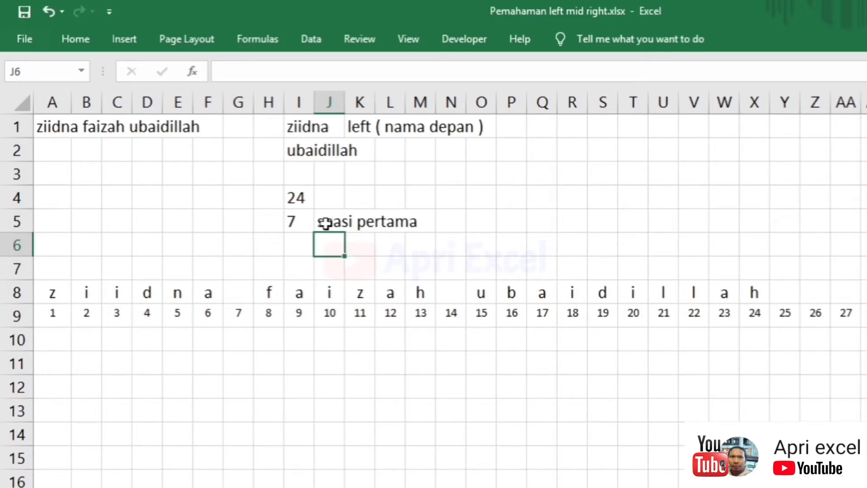
- Add 1 to the end of I5's FIND formula so it returns 8
click(246, 308)
click(309, 221)
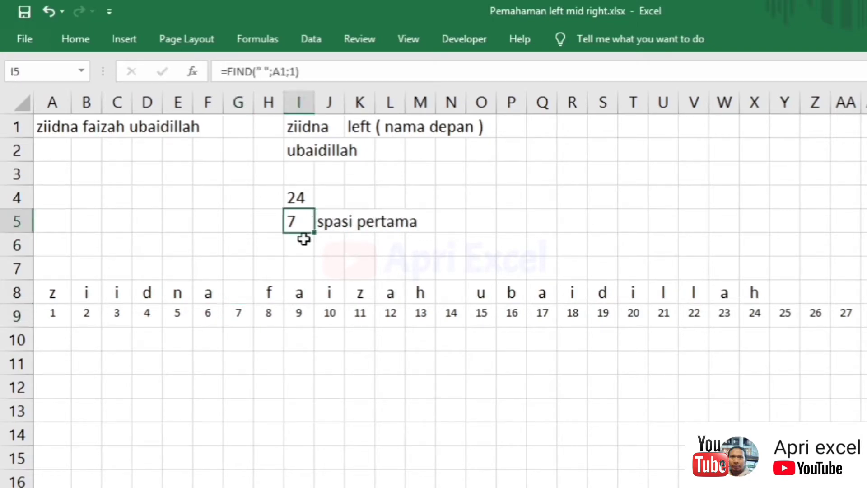
double_click(299, 222)
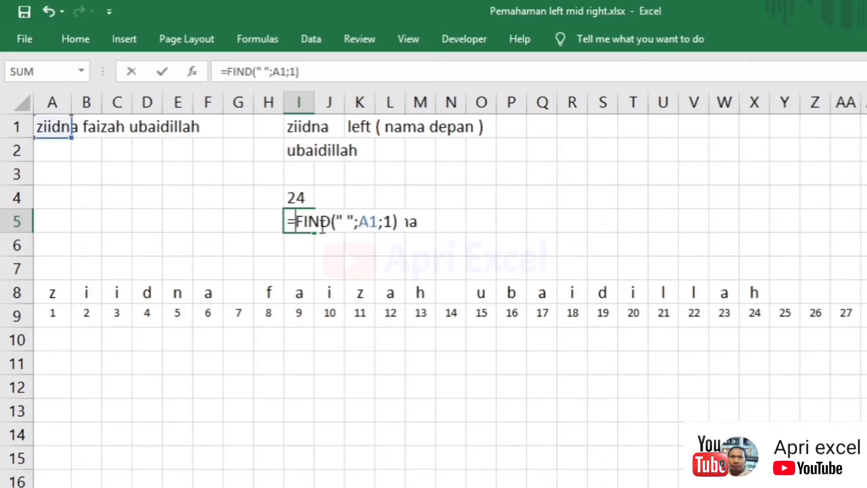
click(399, 231)
text(_)
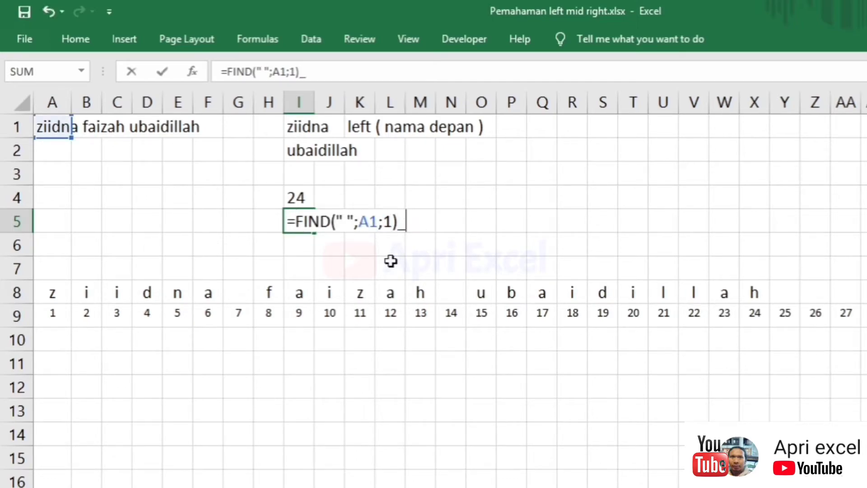
text(1)
key(Return)
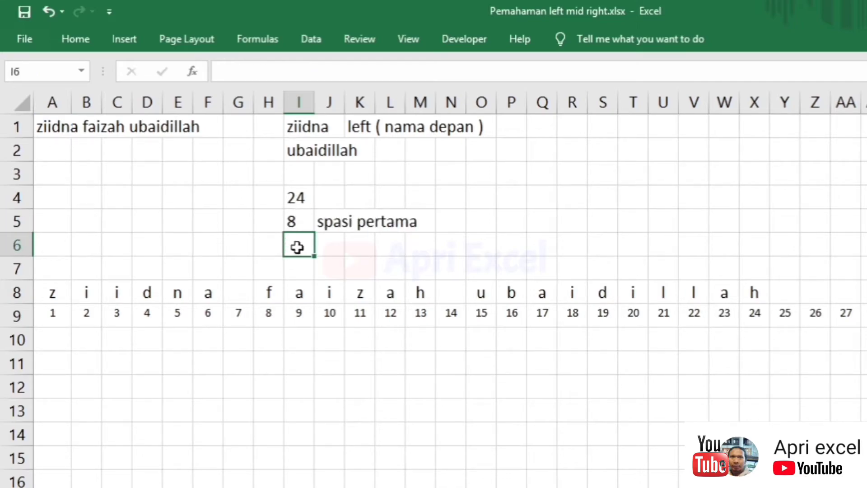
- Enter =FIND(" ";A1;I5) in I6, returning 14 for the second space
text(=)
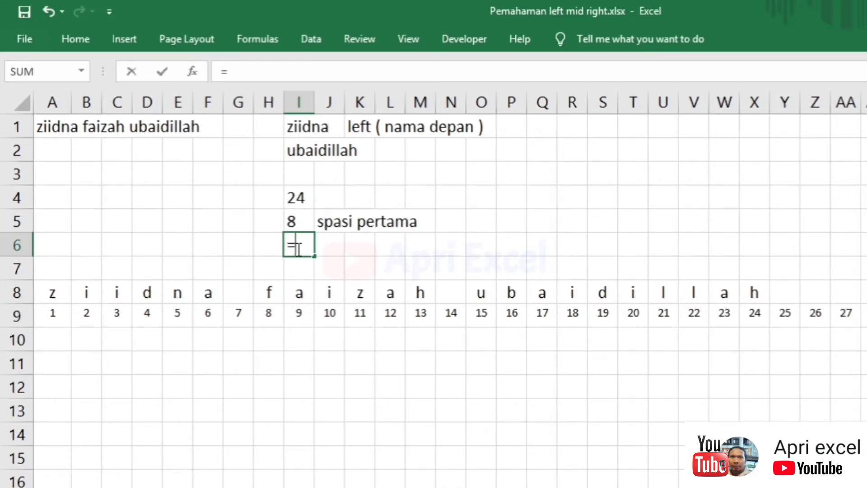
text(find()
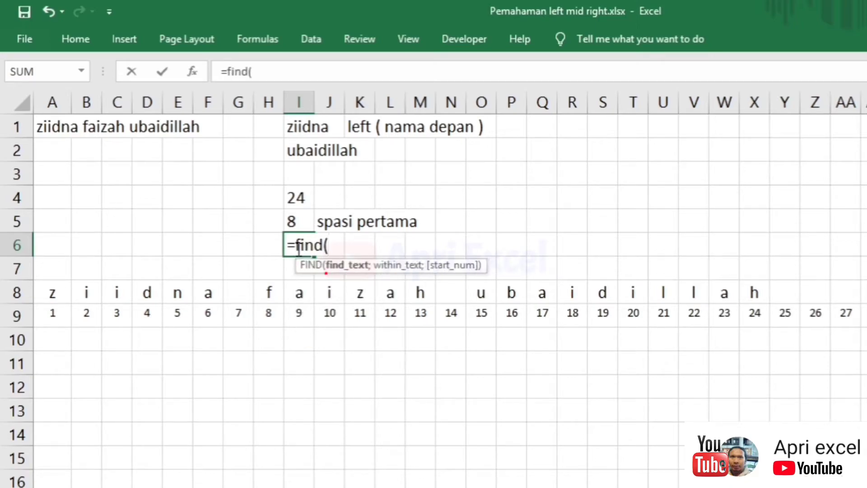
text(" ";)
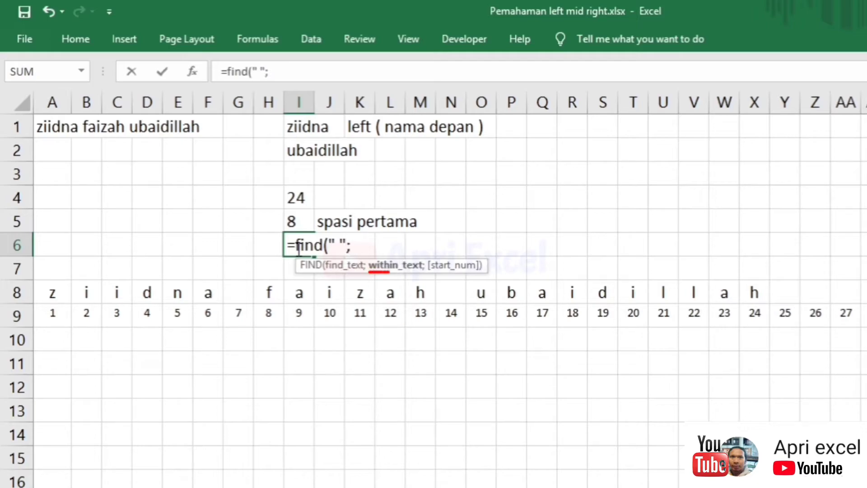
click(53, 124)
text(;)
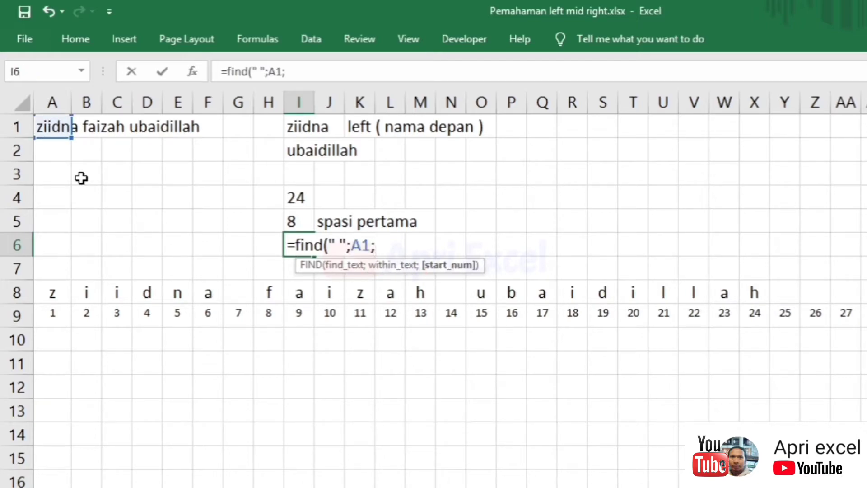
click(295, 220)
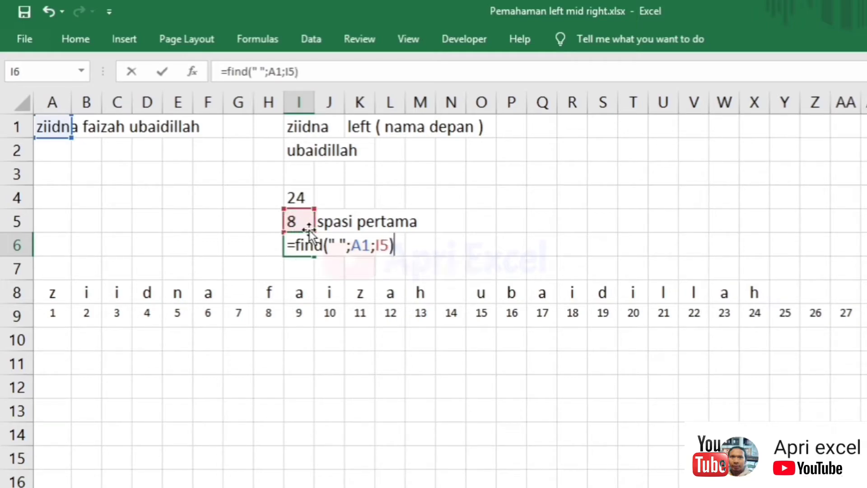
key(Return)
click(454, 291)
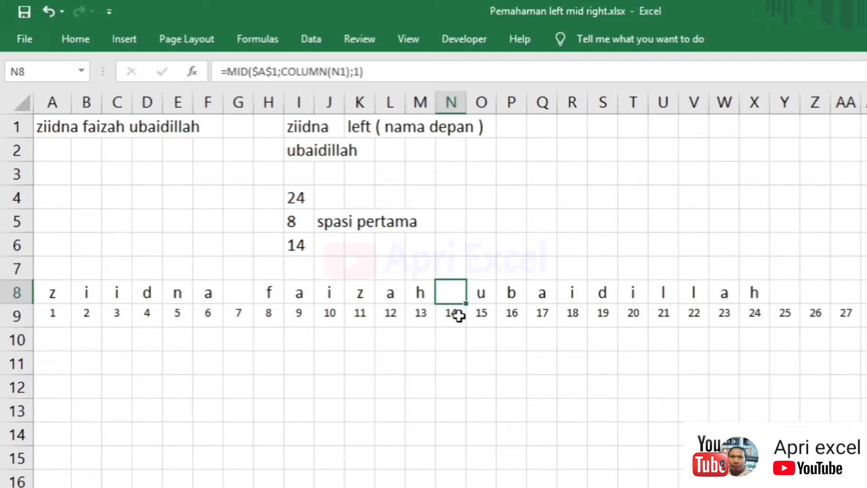
click(455, 311)
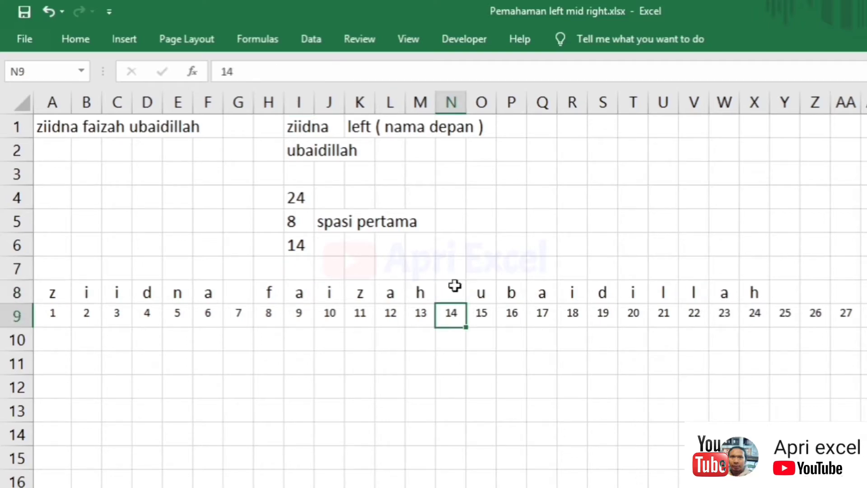
click(453, 293)
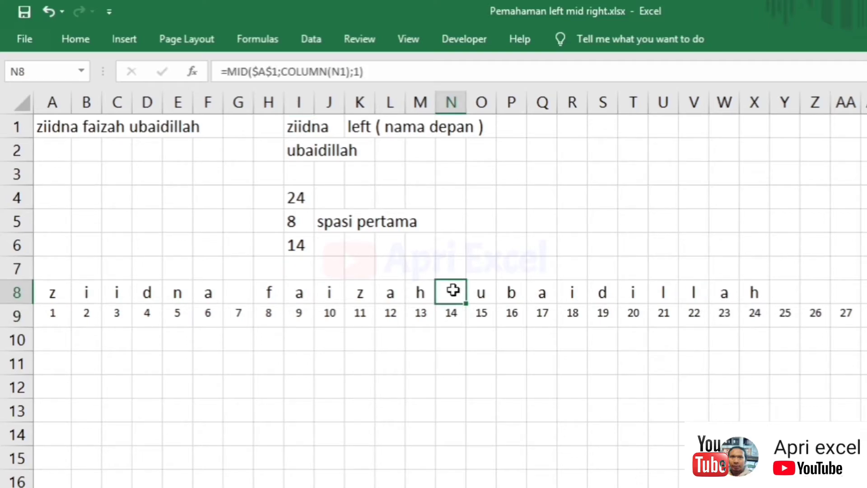
- Replace the I5 reference in I6's formula with the copied FIND(" ";A1;1)+1 expression
double_click(289, 222)
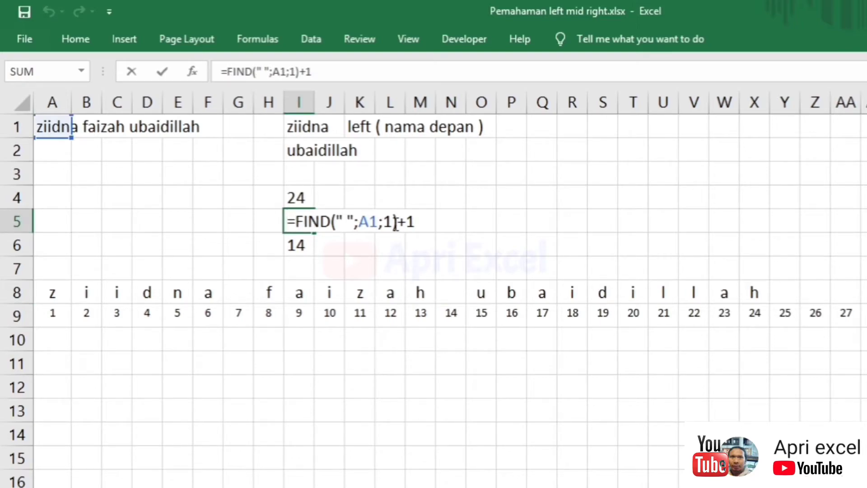
drag(420, 224, 302, 221)
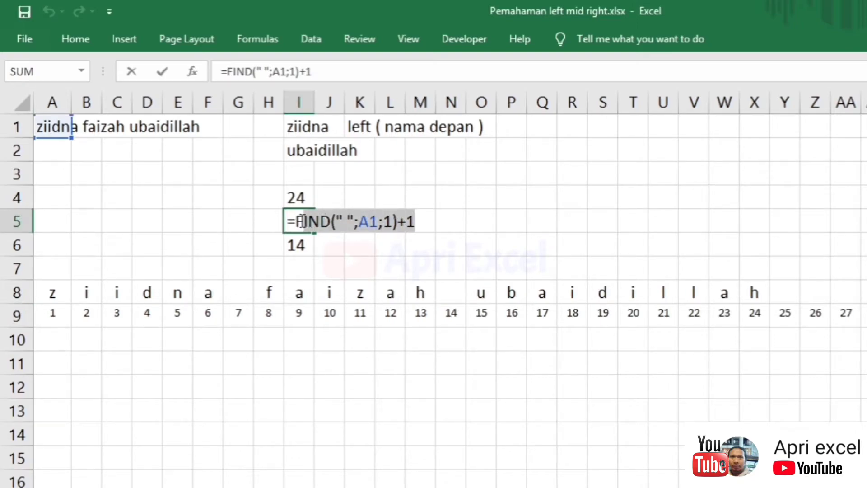
key(ctrl+c)
key(Escape)
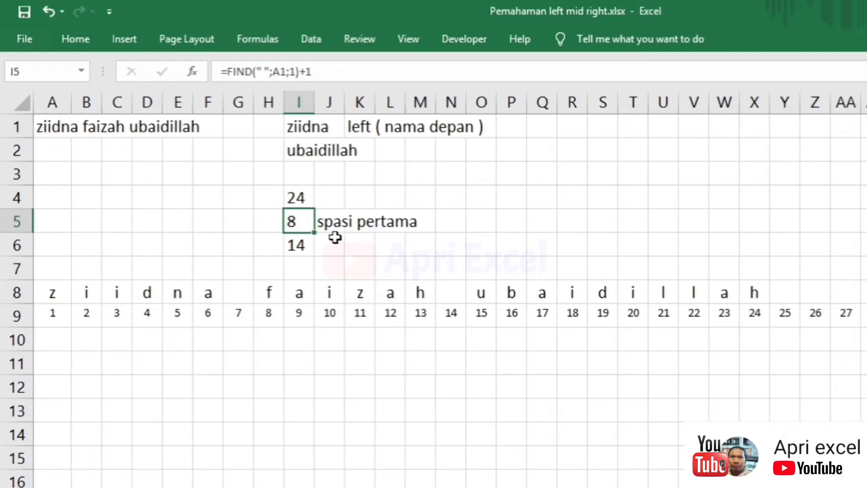
double_click(300, 244)
double_click(389, 245)
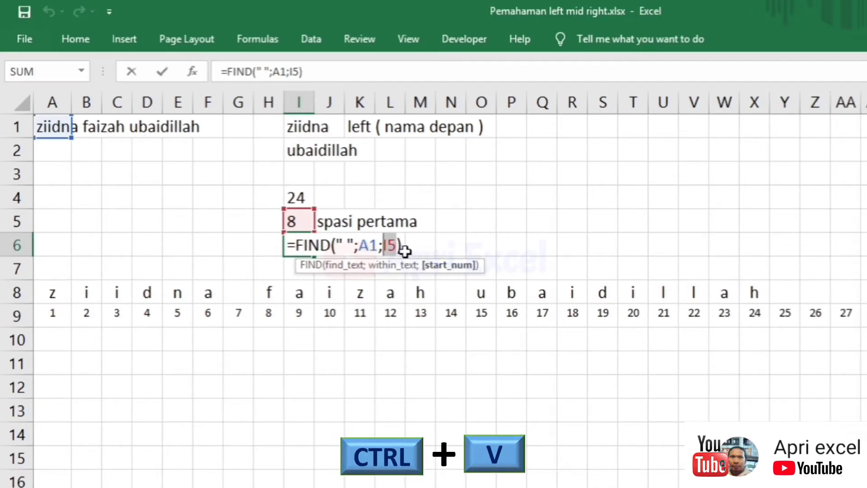
key(ctrl+v)
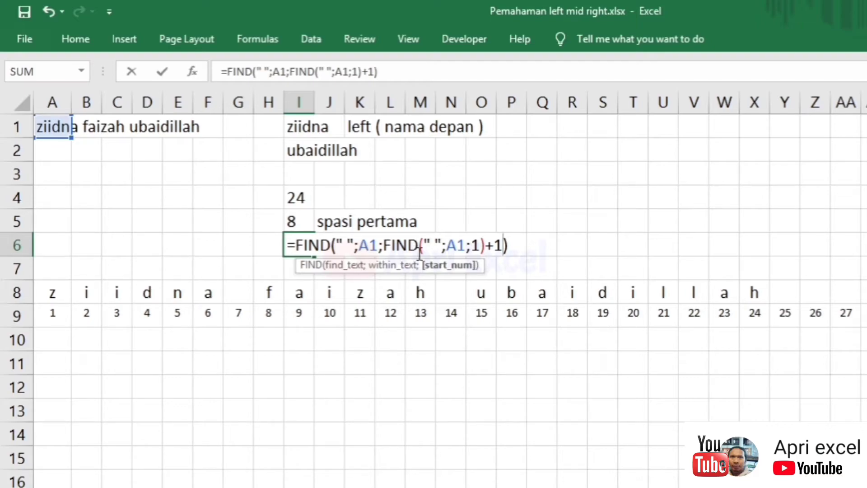
key(Return)
- Clear the first-space value and its label from row 5
drag(300, 221, 407, 221)
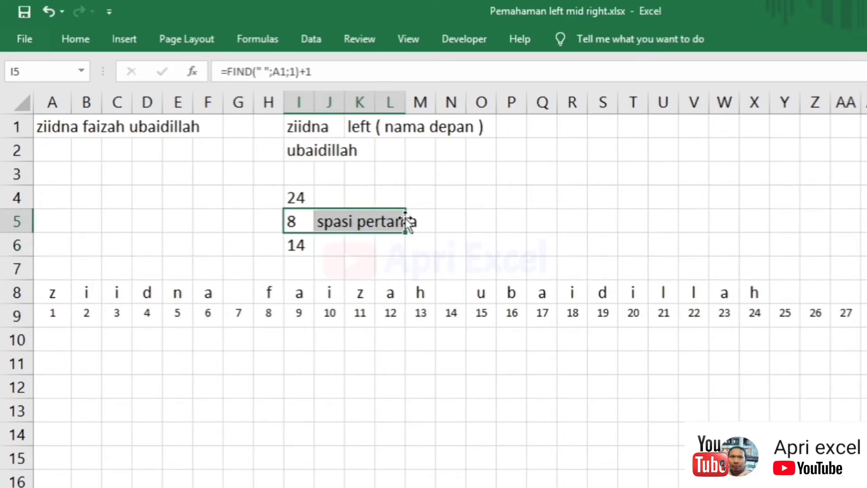
key(Delete)
key(Down)
- Add the note 'len (mencari seluruh jumlah karakter huruf)' in K4
click(270, 197)
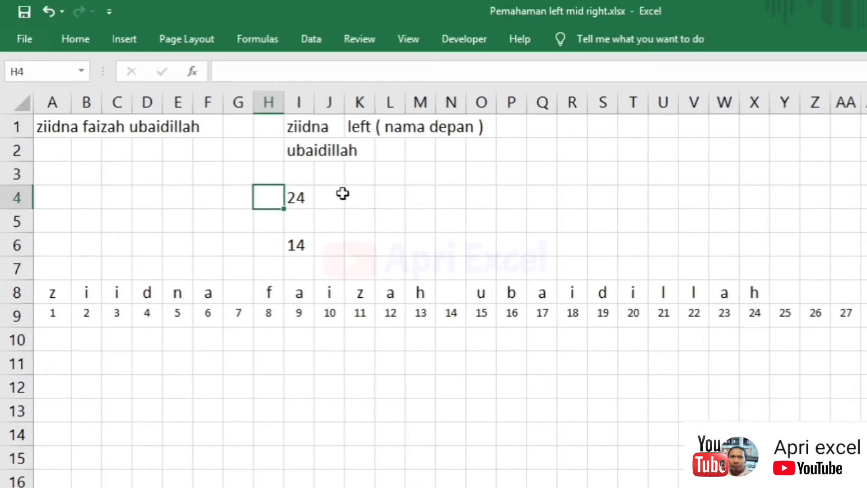
click(373, 204)
text(e)
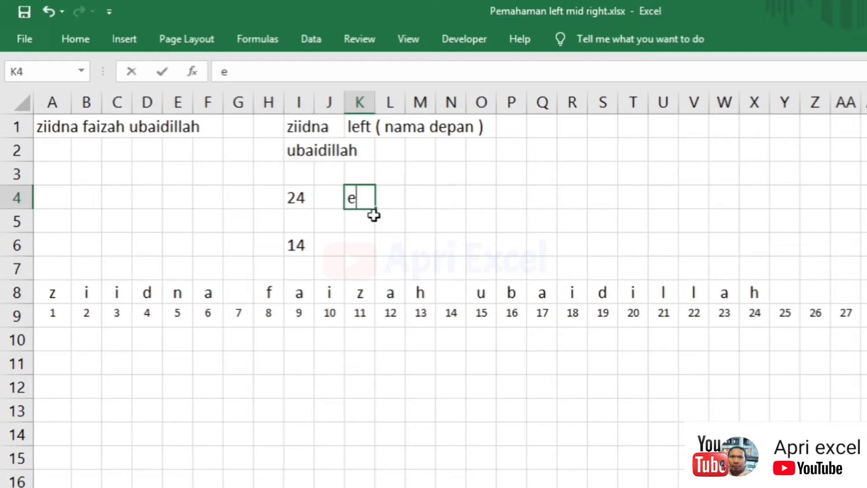
text(len (mencari sel)
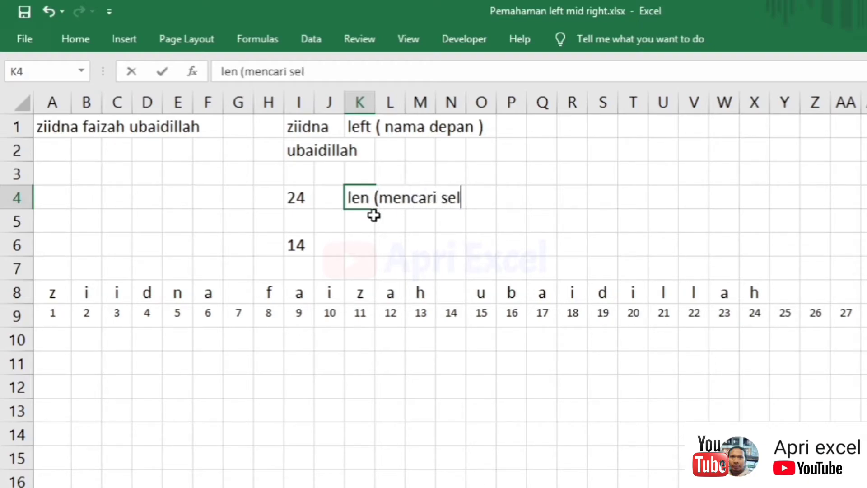
text(uruh juml)
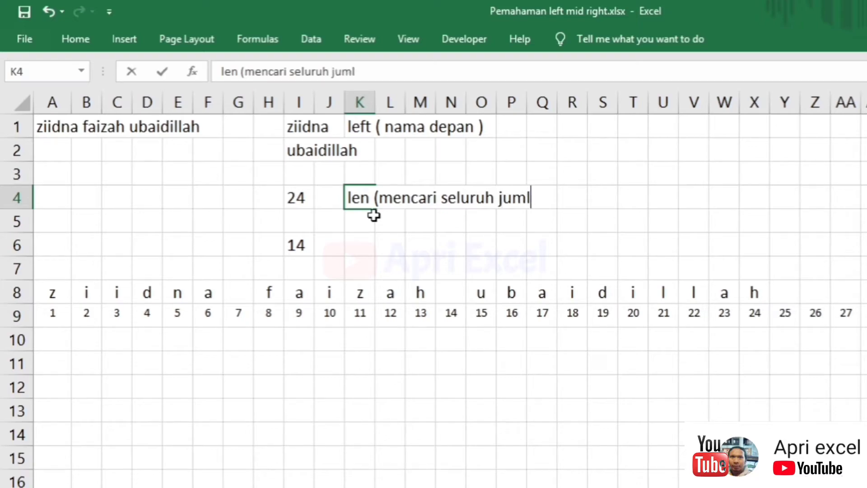
text(ah karakter)
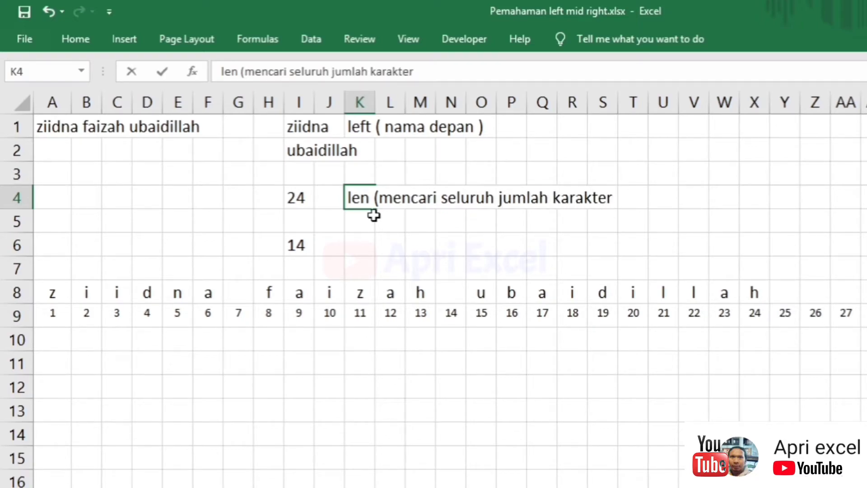
text( hud)
key(BackSpace)
text(ruf)
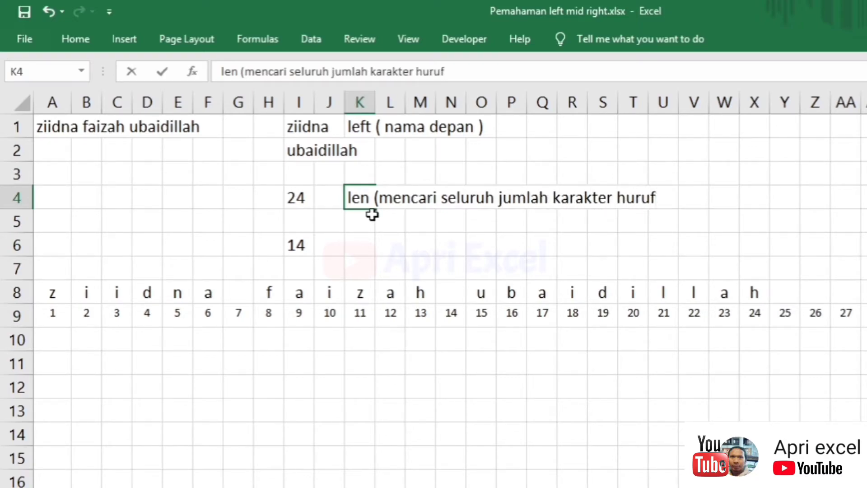
text())
key(Return)
key(Return)
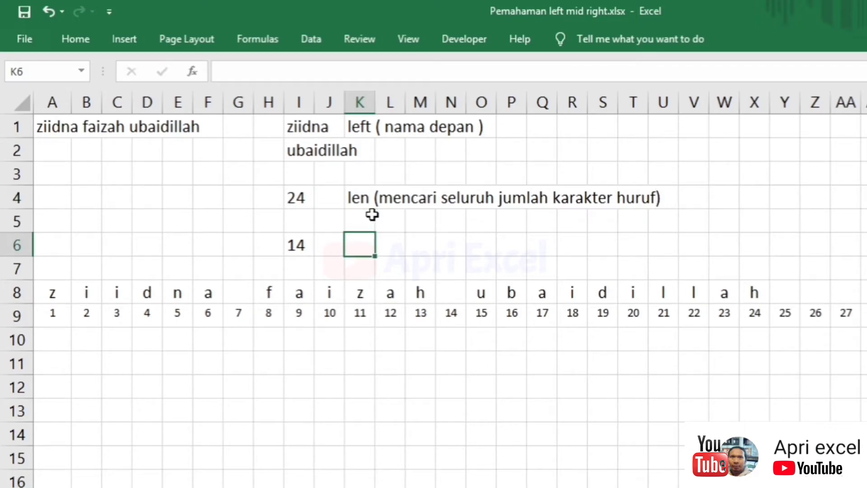
- Add the note 'Find spasi ke dua' in K6
text(FInd ( men)
key(BackSpace)
key(BackSpace)
key(BackSpace)
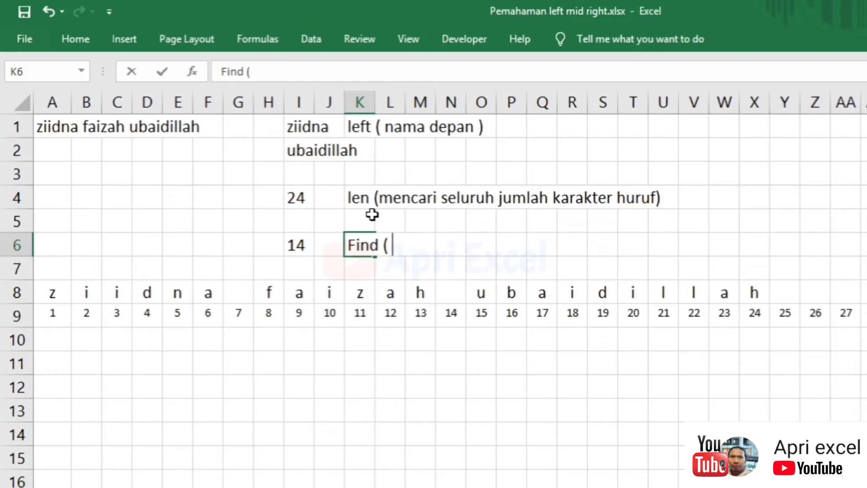
text(spasi ke dua)
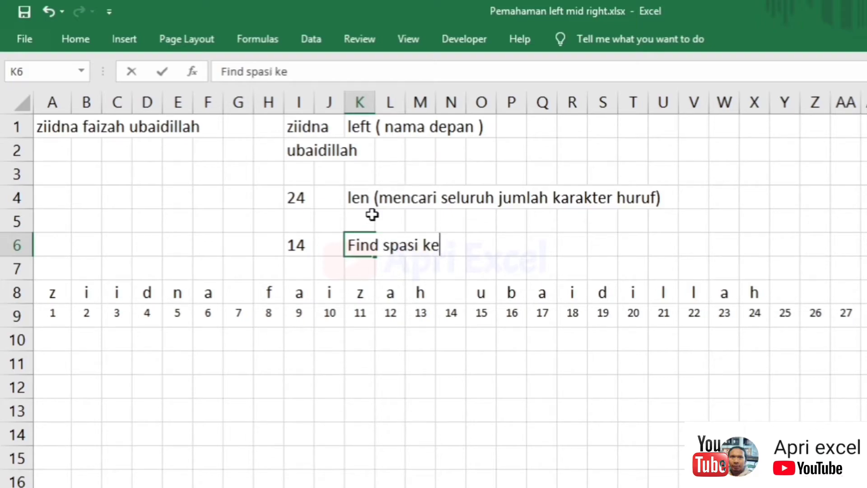
key(Return)
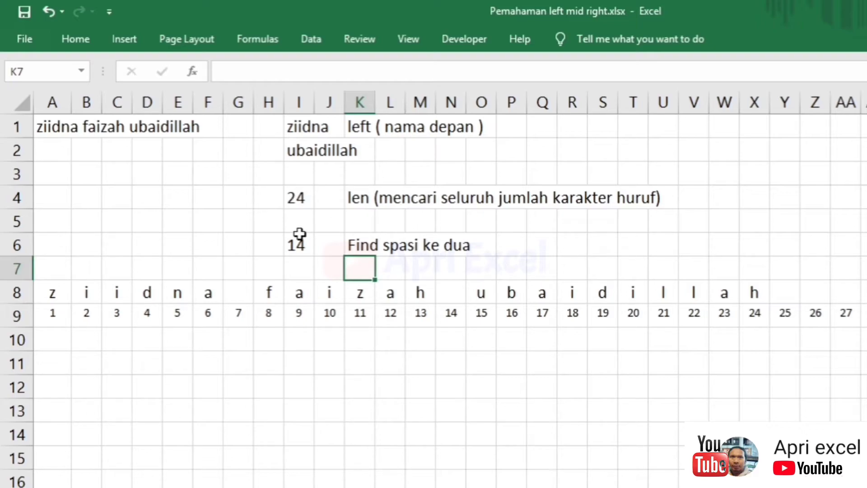
- Enter =I4-I6 in K5, giving 10, matching the count in I2's =RIGHT(A1;10)
click(362, 228)
text(=)
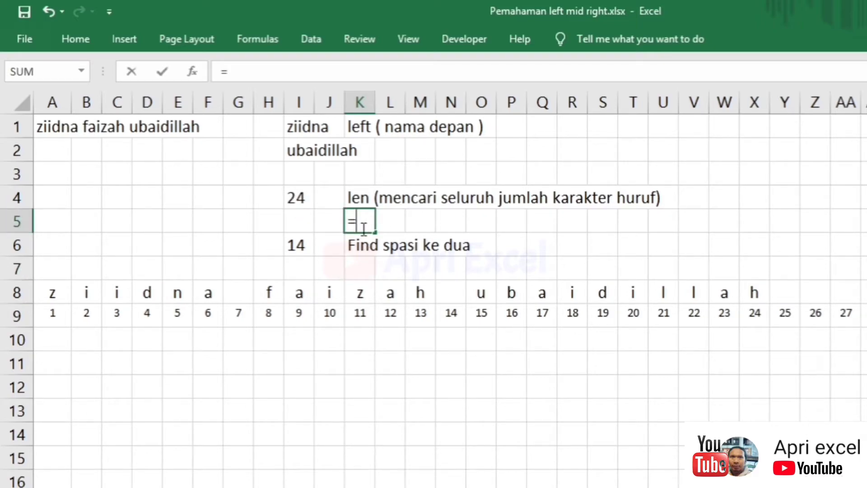
click(298, 196)
text(-)
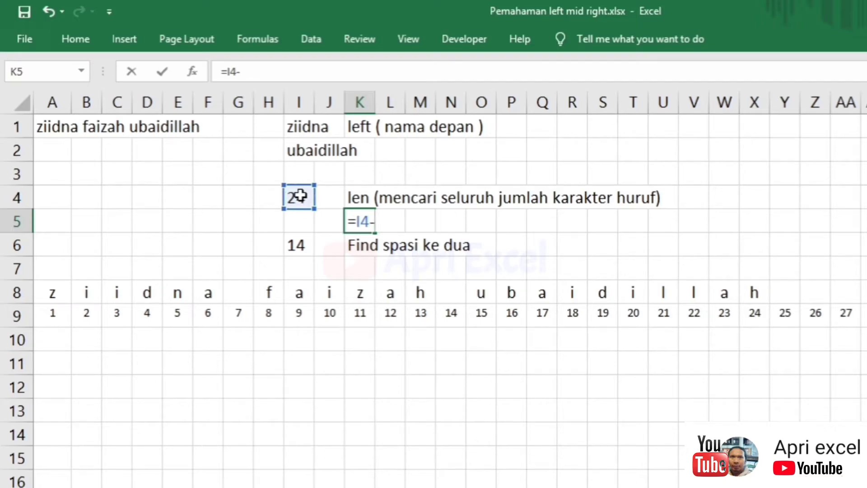
click(304, 246)
key(Return)
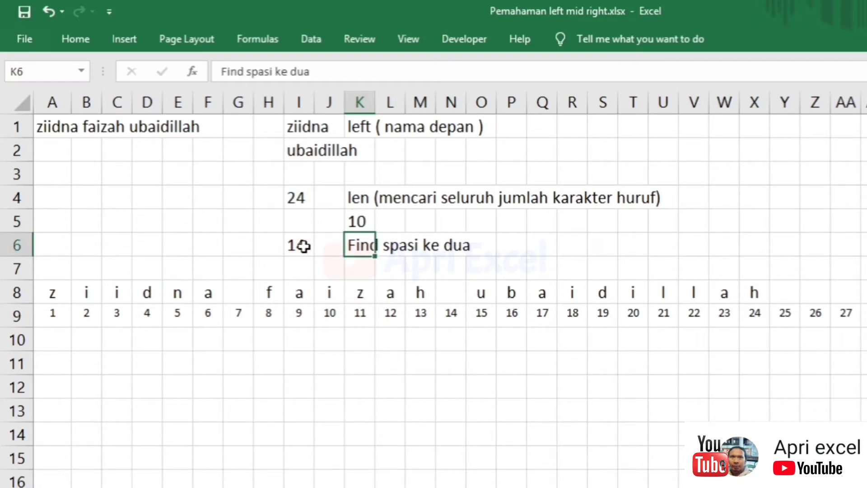
click(366, 227)
double_click(301, 151)
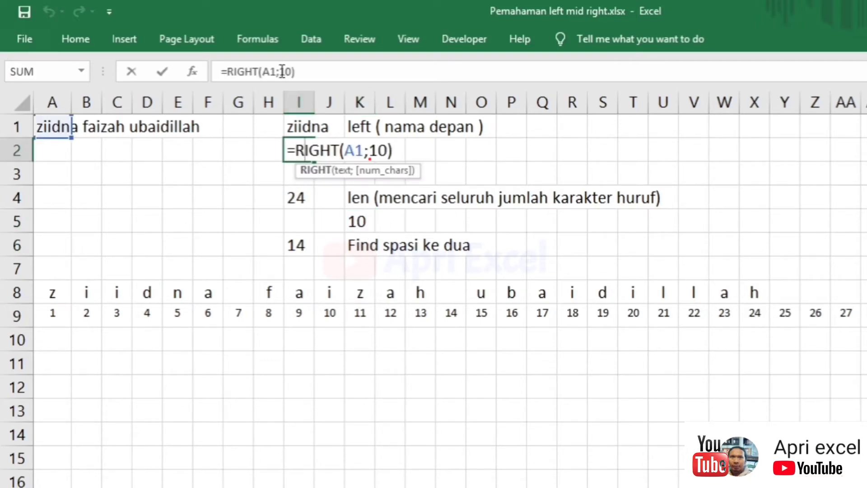
click(290, 144)
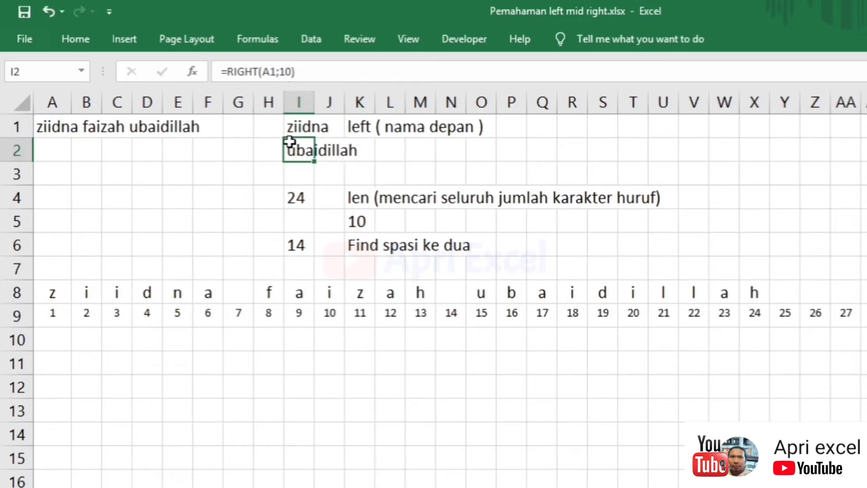
click(56, 127)
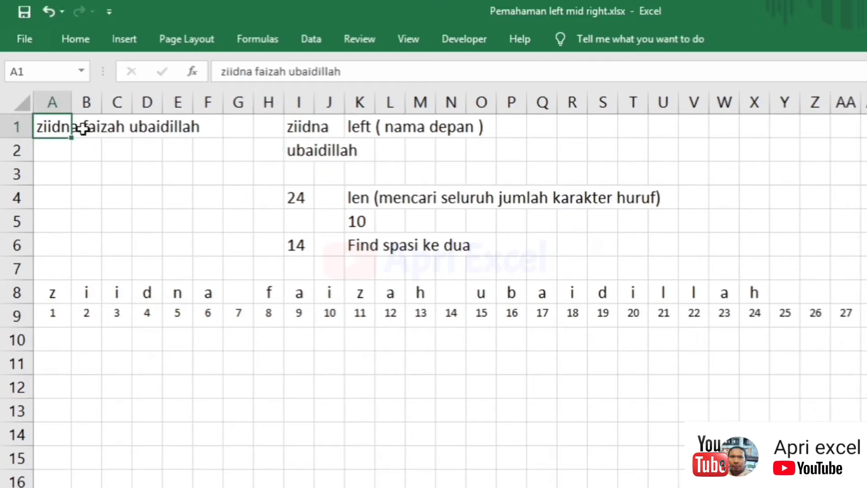
- Delete the surname's last letters in A1 and check how the letter row and K5 update
double_click(51, 127)
drag(307, 72, 365, 88)
key(BackSpace)
key(Return)
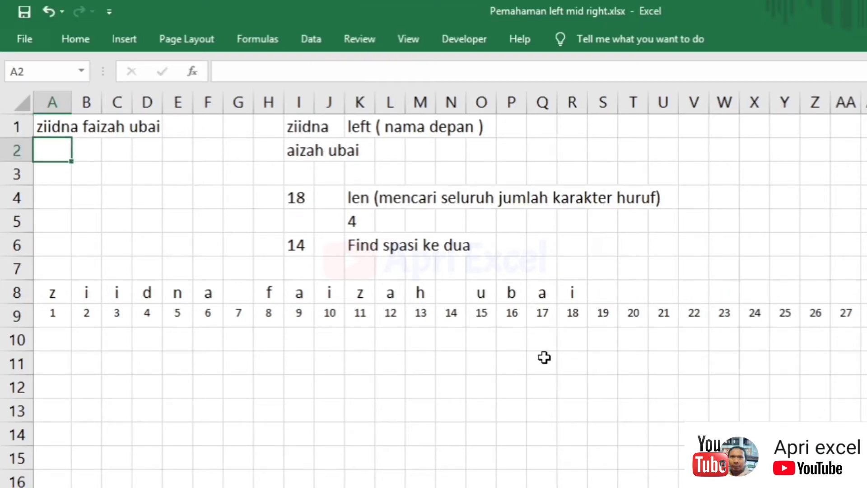
click(483, 292)
click(512, 293)
click(542, 292)
click(572, 293)
click(363, 219)
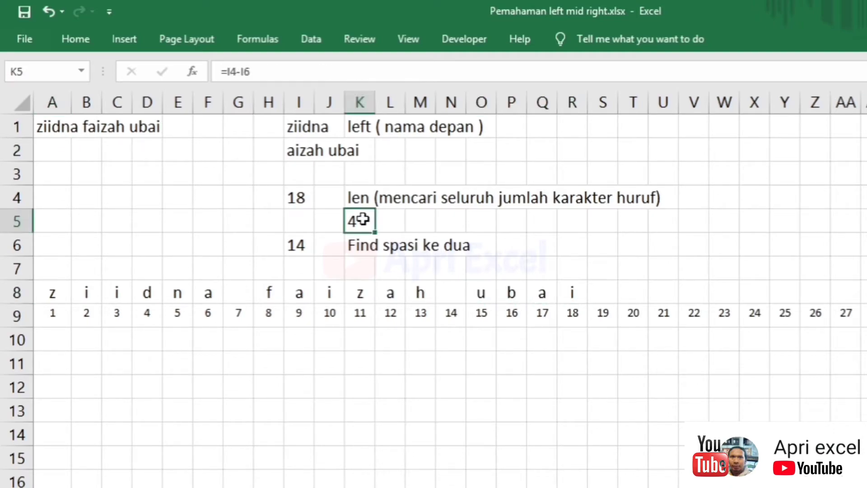
double_click(363, 219)
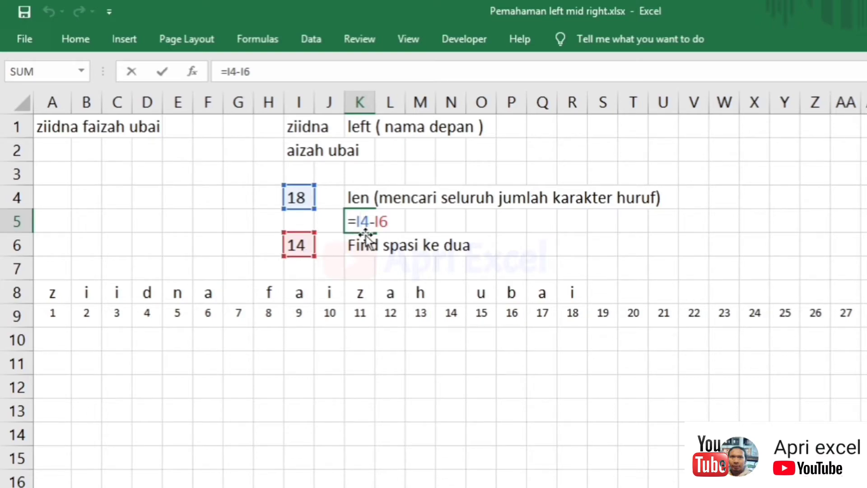
key(Return)
click(359, 222)
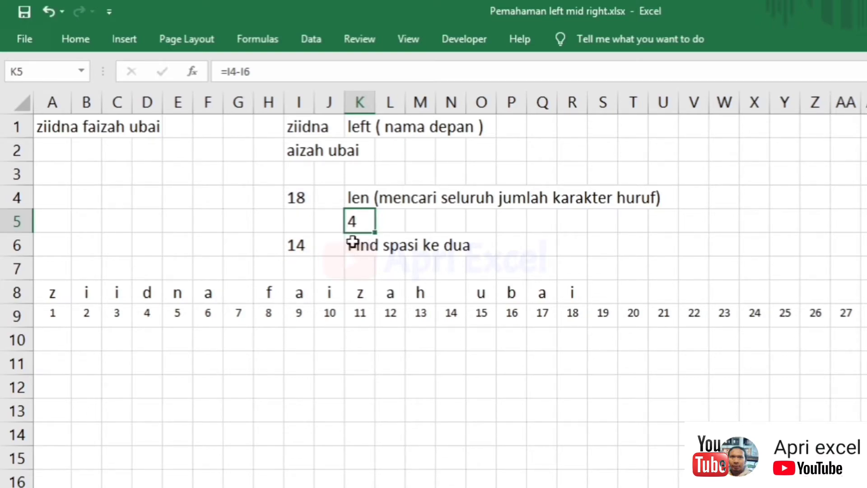
click(64, 126)
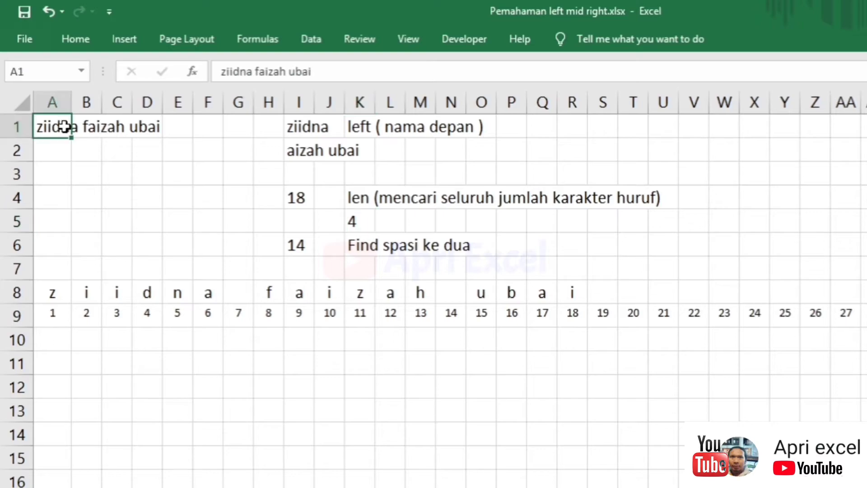
click(327, 72)
text(dilah)
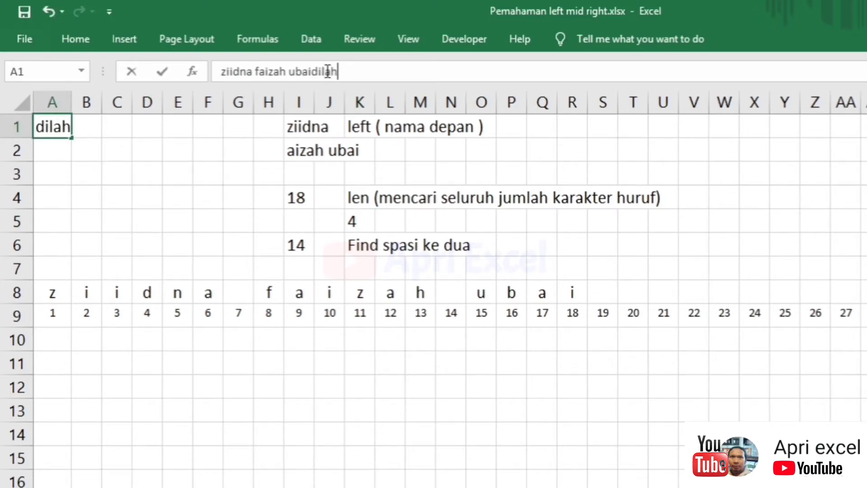
key(Return)
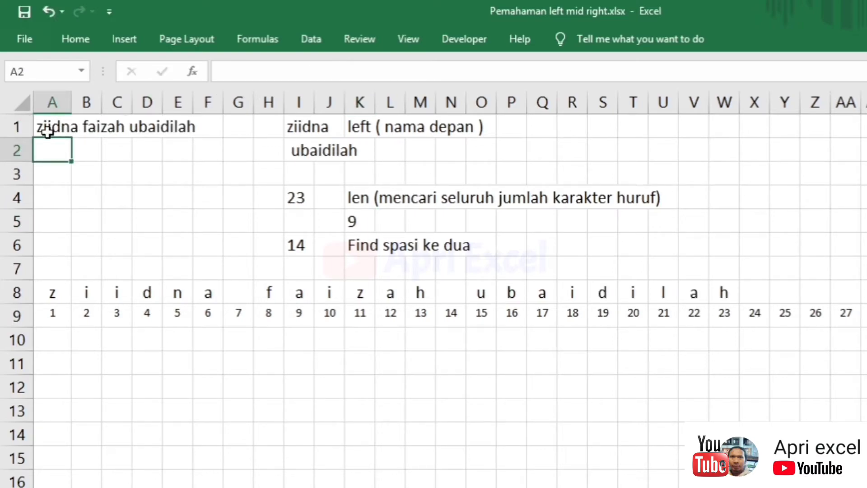
click(47, 131)
click(323, 72)
text(l)
key(Return)
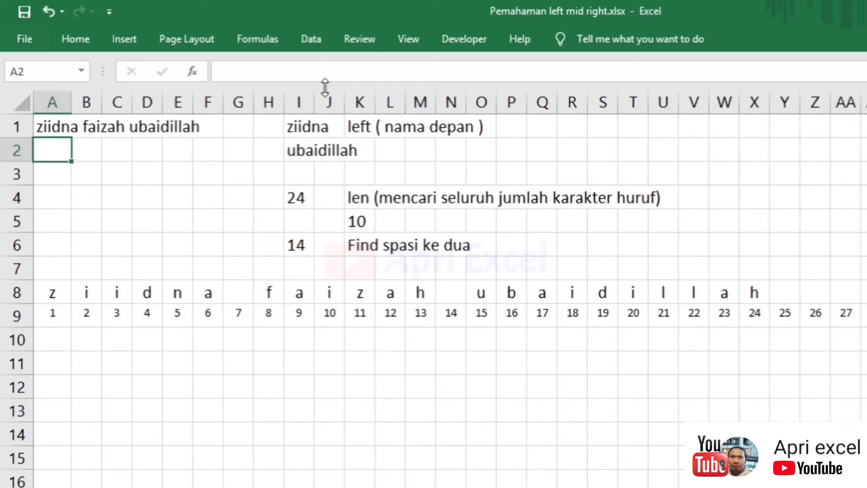
- Replace the I4 reference in K5's formula with LEN(A1)
double_click(305, 198)
drag(360, 206, 296, 199)
key(ctrl+c)
key(Escape)
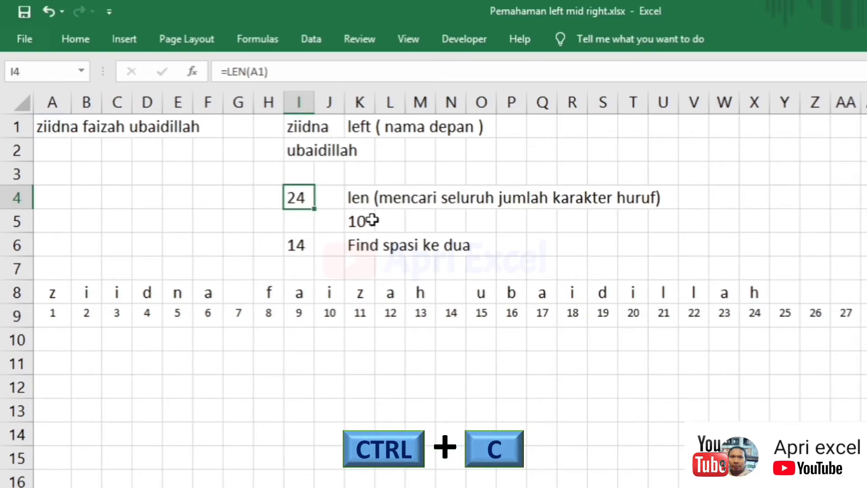
double_click(372, 220)
drag(369, 220, 363, 220)
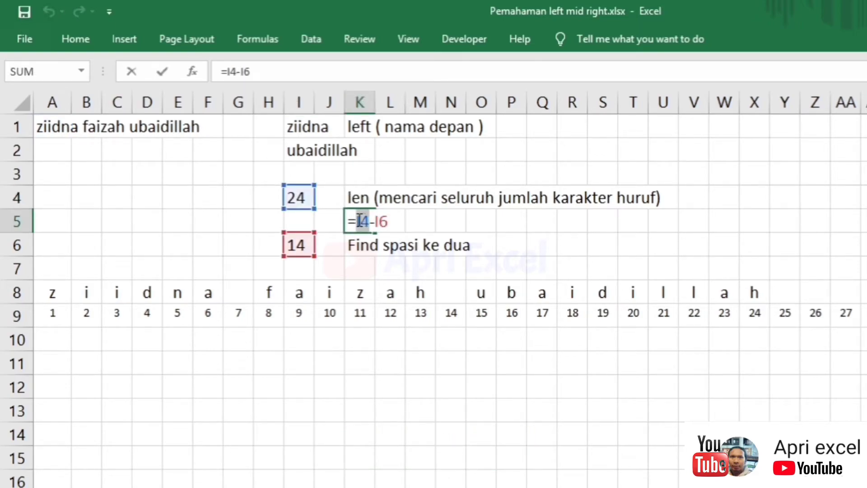
key(ctrl+v)
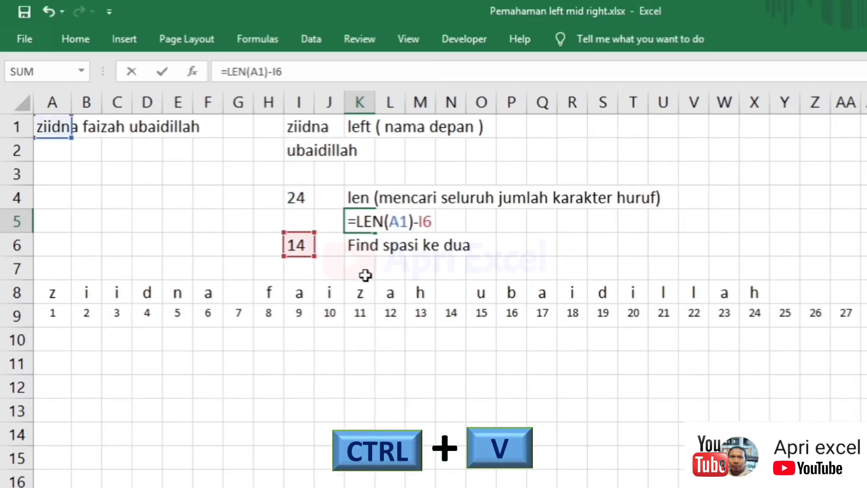
key(Return)
- Replace the I6 reference in K5's formula with the nested second-space FIND expression
double_click(304, 243)
drag(509, 246, 321, 269)
key(ctrl+c)
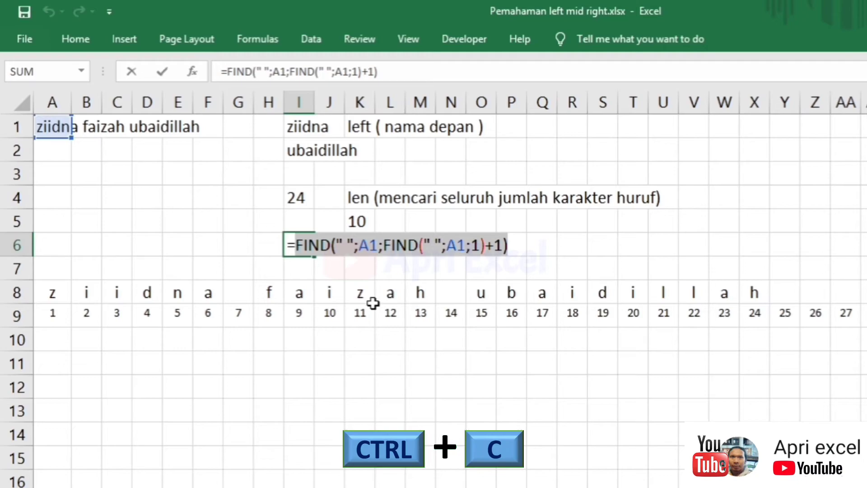
key(Escape)
double_click(367, 221)
double_click(429, 222)
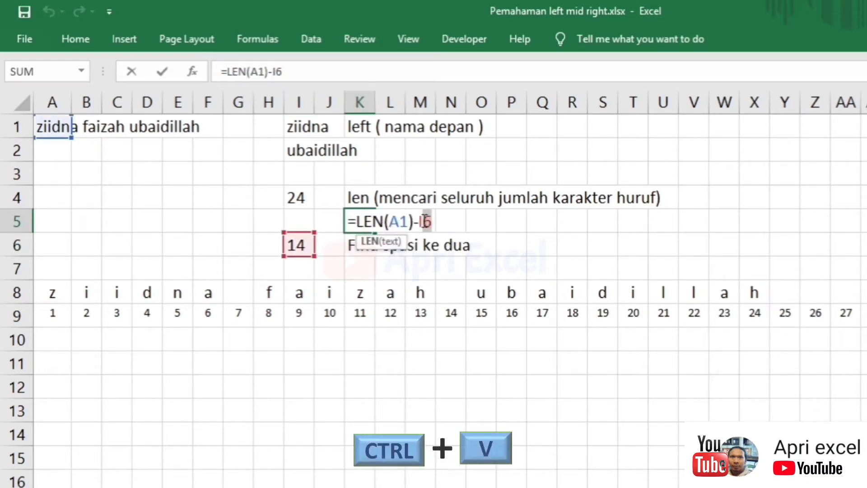
key(ctrl+v)
key(Return)
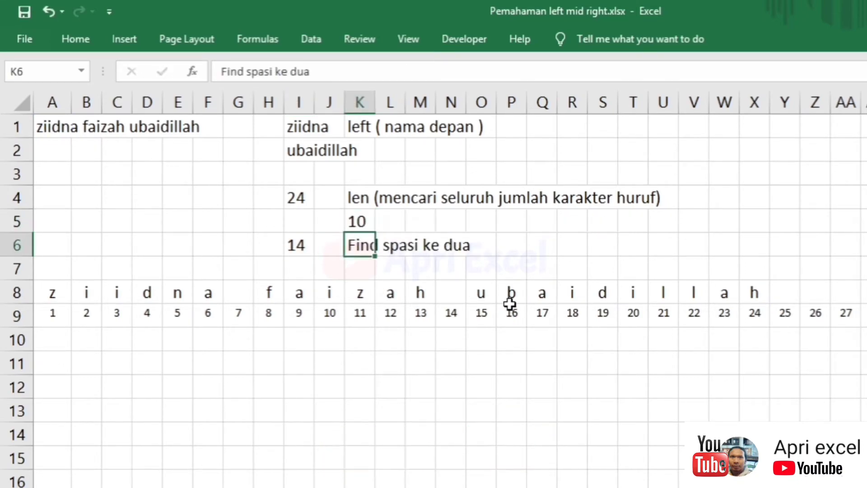
- Paste K5's LEN-minus-FIND expression over the fixed 10 in I2's RIGHT formula
click(368, 220)
double_click(364, 221)
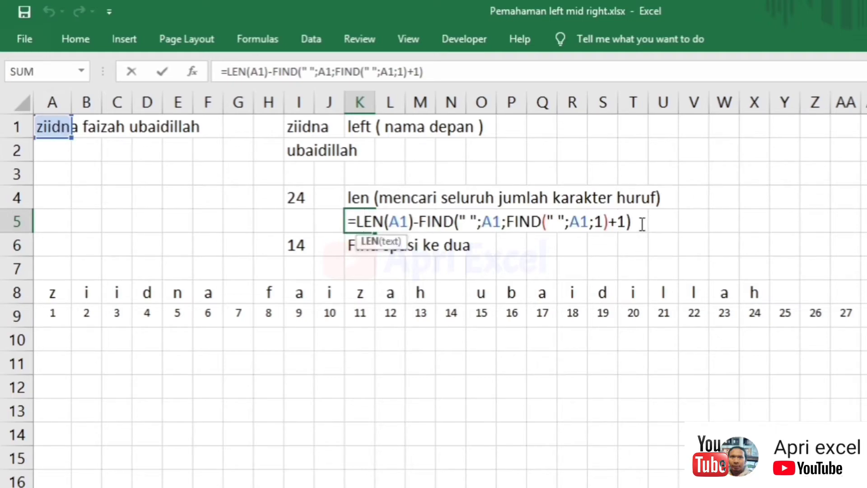
drag(637, 220, 357, 221)
key(ctrl+c)
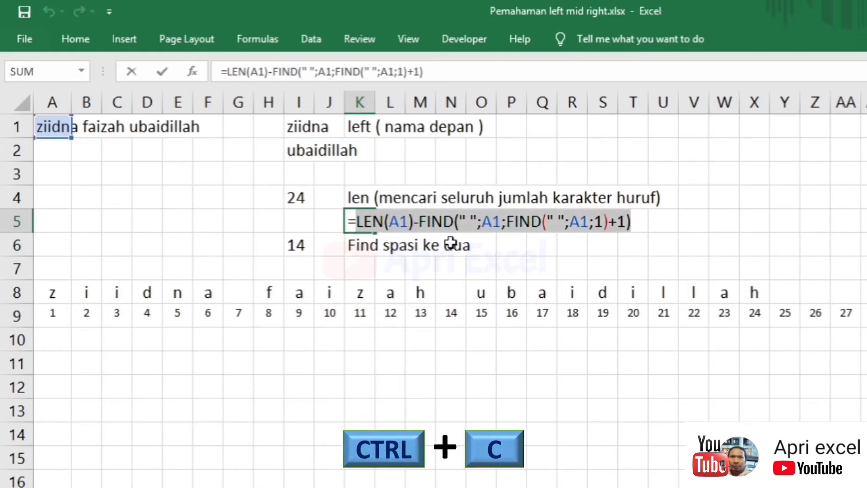
key(Escape)
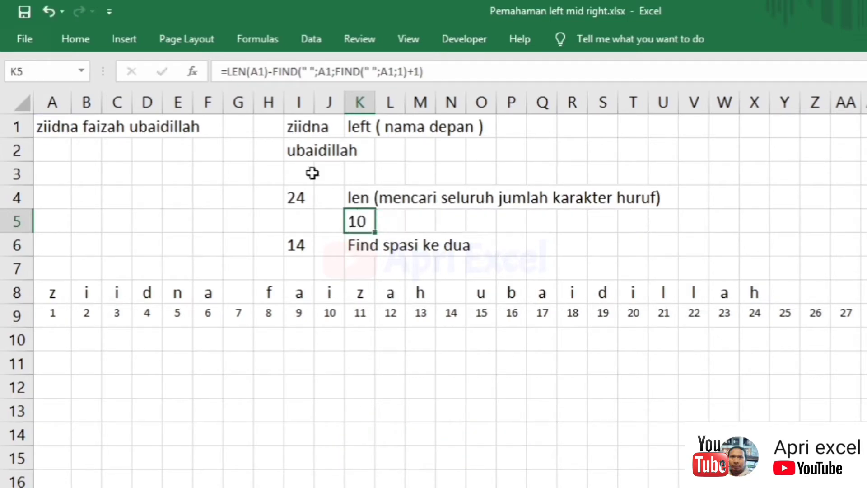
double_click(299, 149)
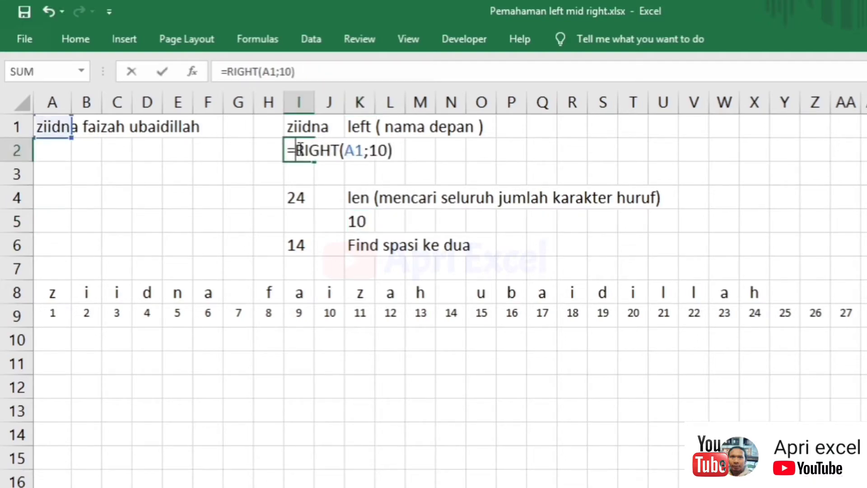
double_click(384, 150)
key(ctrl+v)
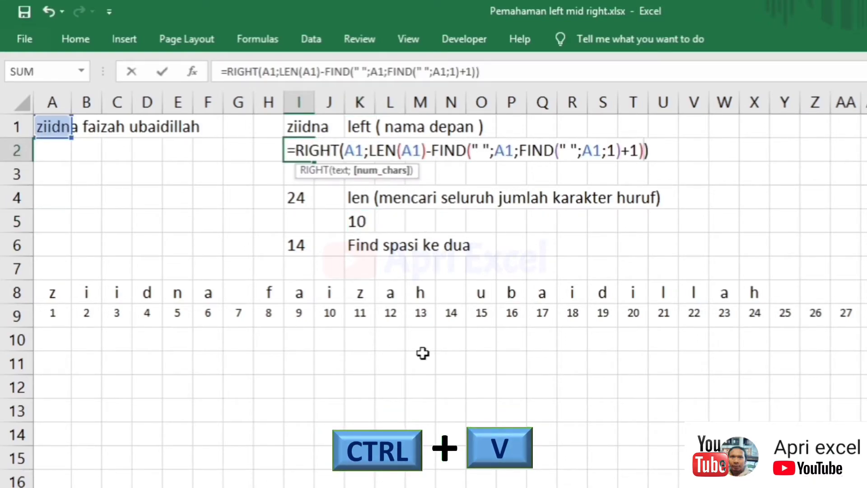
key(Return)
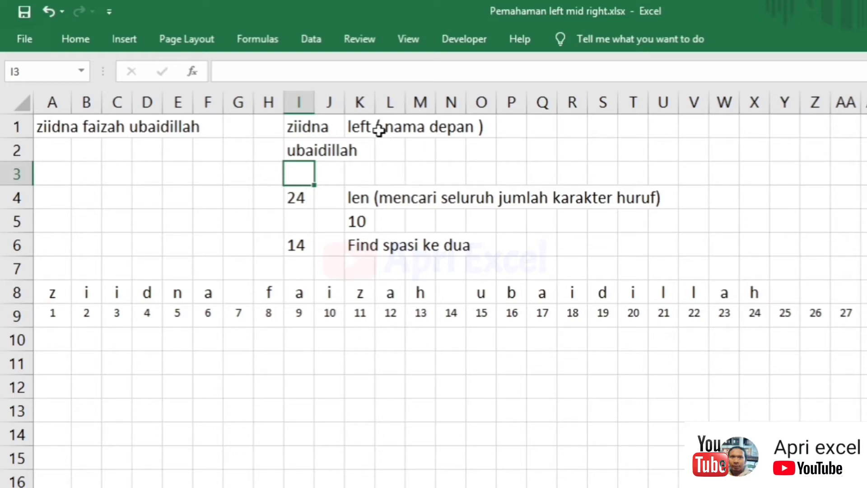
- Move 'left ( nama depan )' to P1, add 'Right ( nama belakang )' in P2, clear I4:O5
click(357, 127)
drag(348, 130, 512, 149)
click(511, 159)
text(Right)
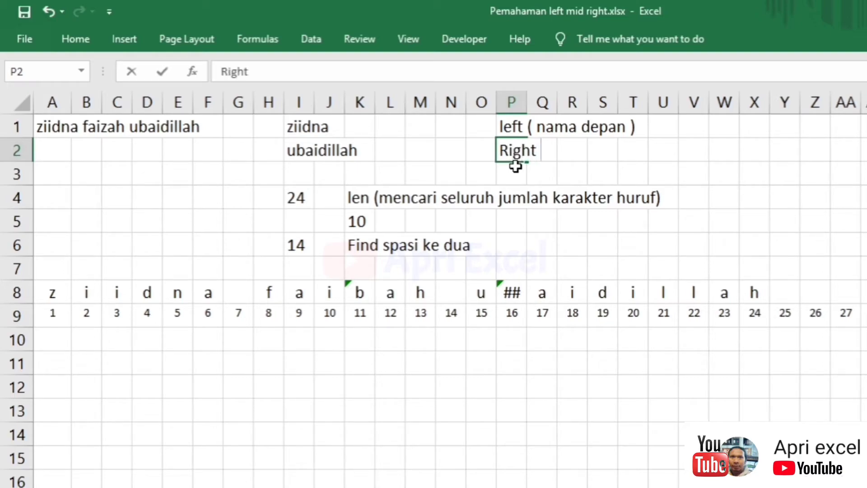
text( ( nama belakang)
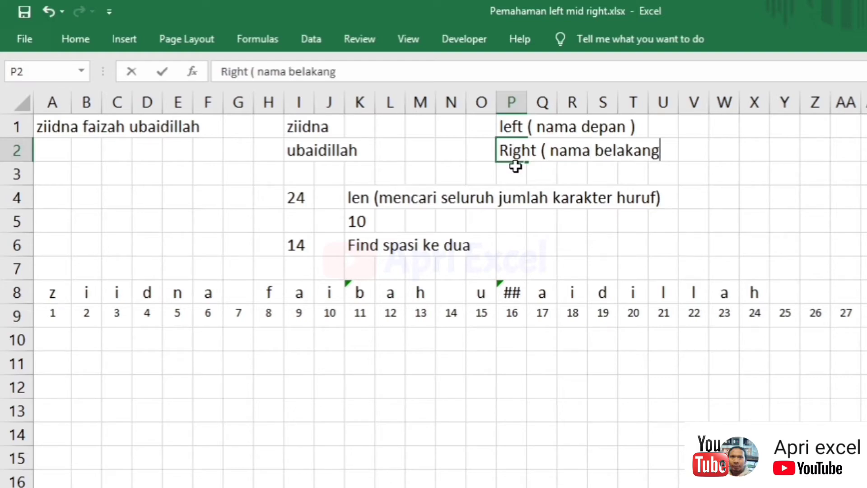
text( ))
key(Return)
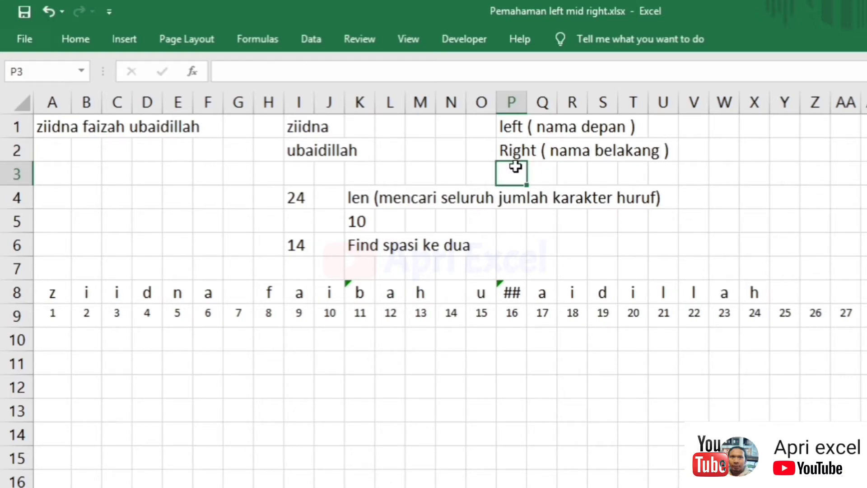
drag(300, 196, 481, 231)
key(Delete)
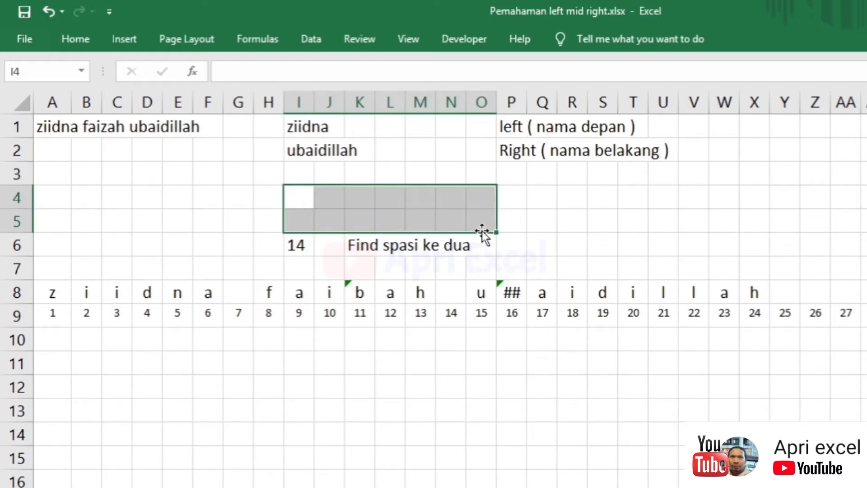
- Enter =MID(A1;8;6) in I3 to extract the middle name 'faizah'
click(323, 172)
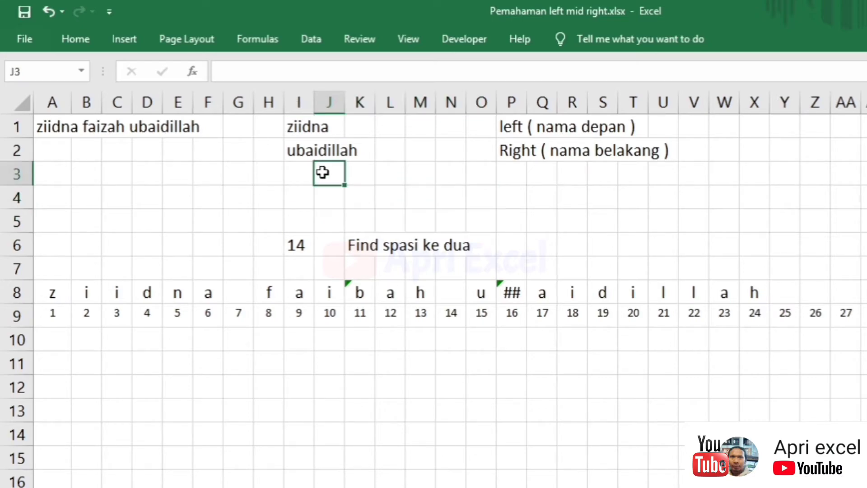
click(310, 171)
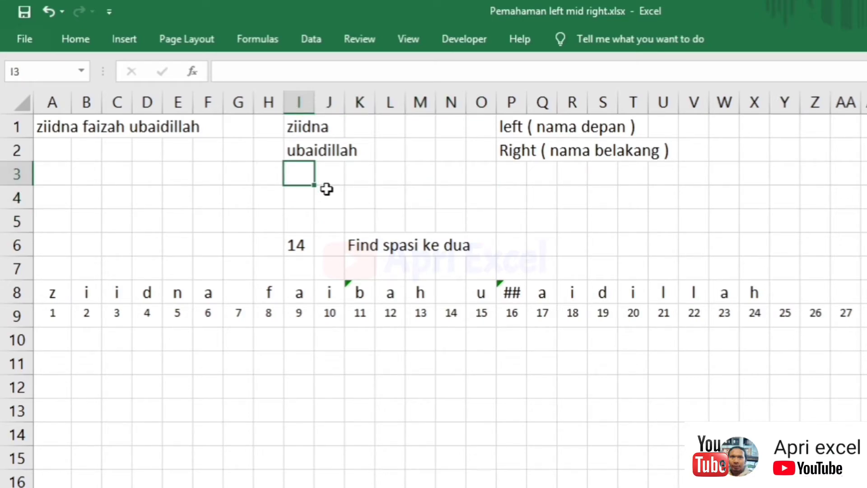
text(=)
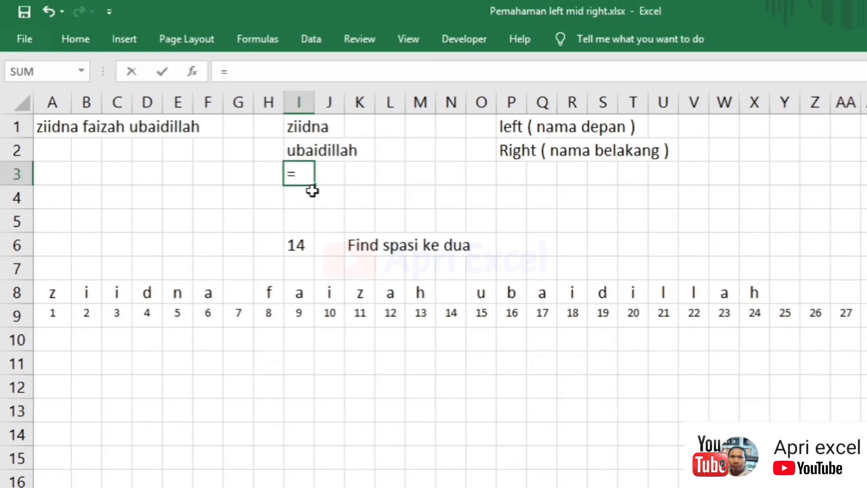
text(mid)
text(()
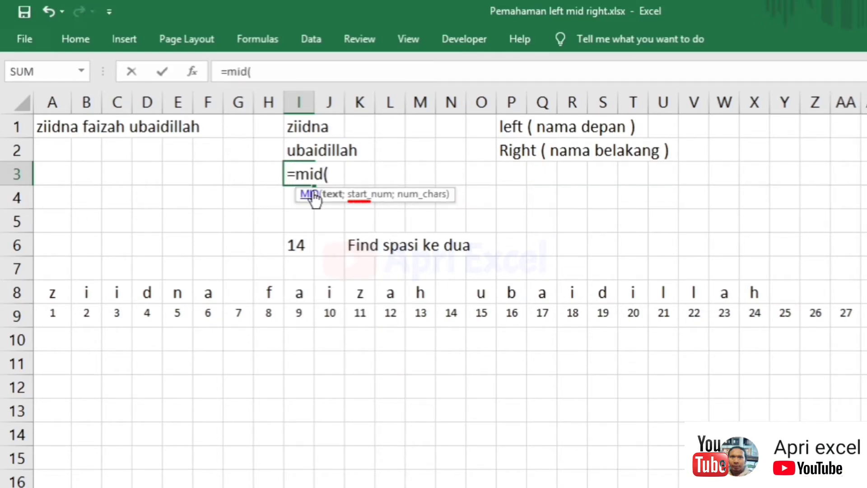
click(47, 126)
text(;)
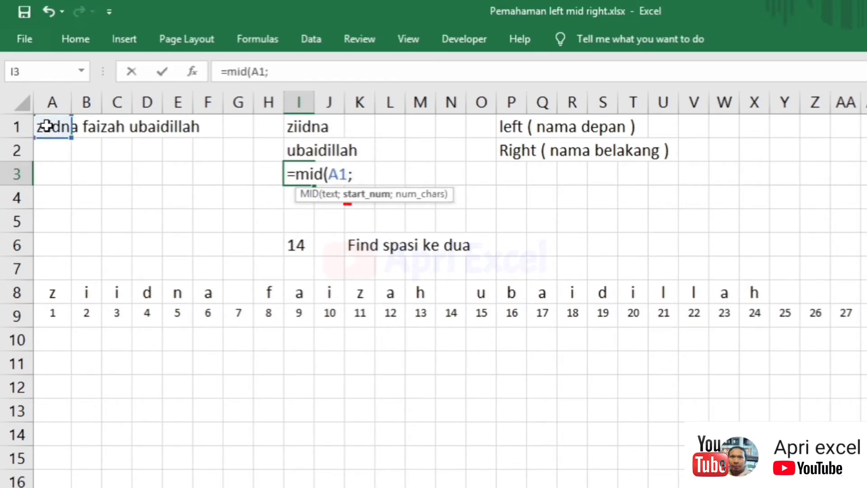
text(8;60)
text())
key(Return)
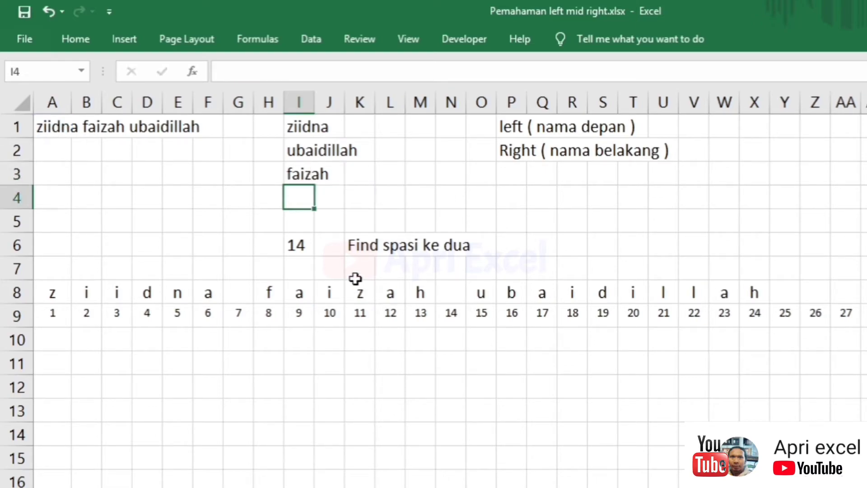
- Review the letter-splitting formulas in G8 and G9
click(244, 300)
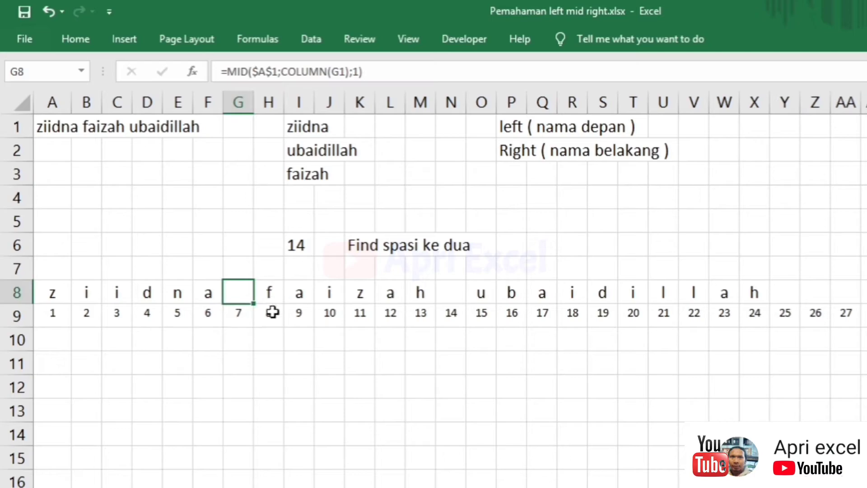
click(246, 310)
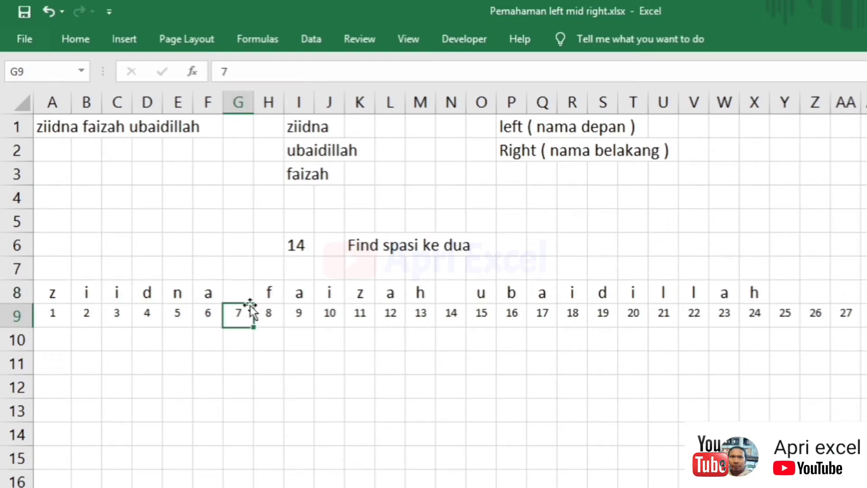
click(232, 295)
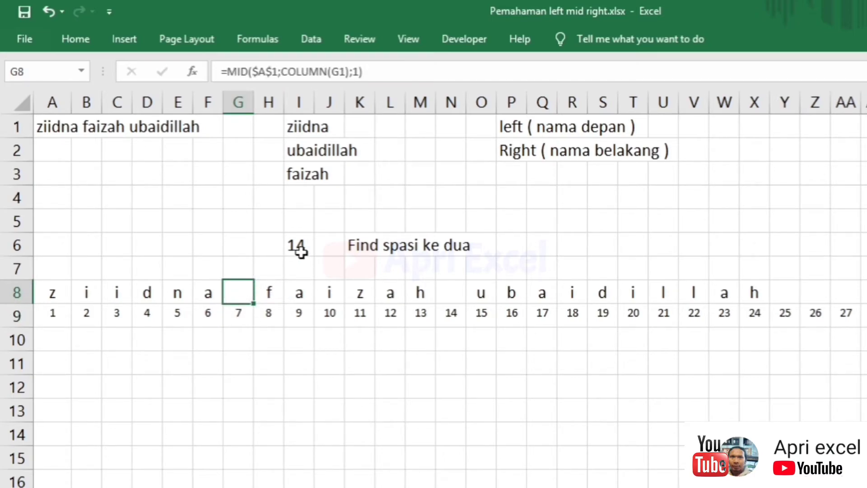
- Clear the old helper cells I6:M6 and put =FIND(" ";A1)+1 in I5, returning 8
drag(296, 244, 416, 234)
key(Delete)
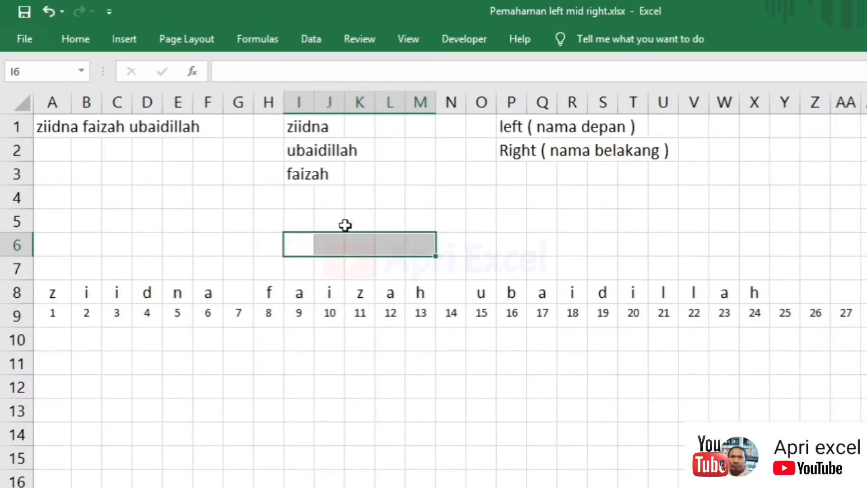
click(309, 217)
text(=FIND)
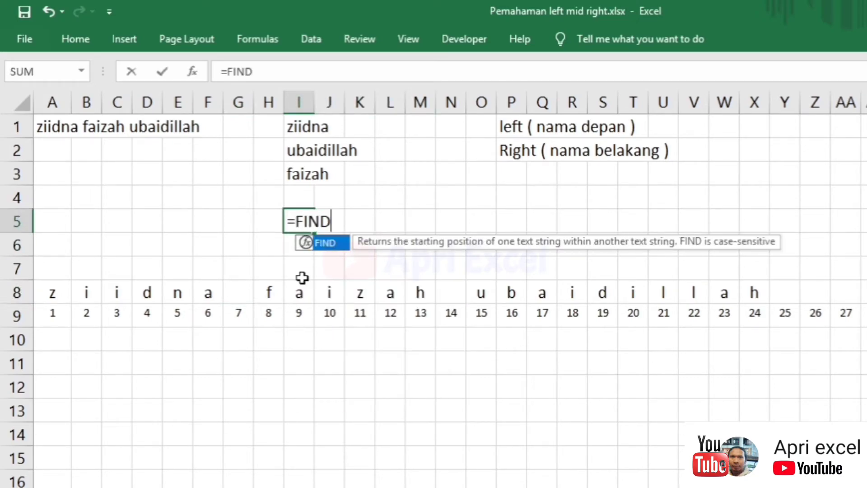
text(()
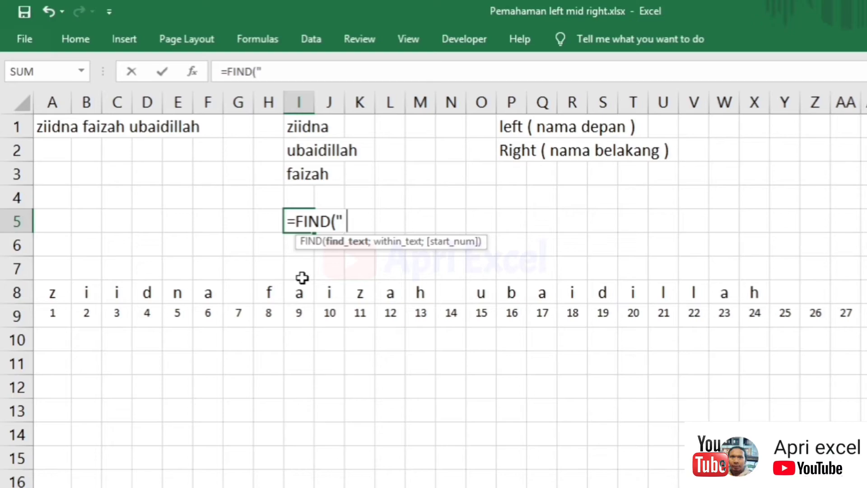
text(" ";)
click(63, 127)
text(;1)
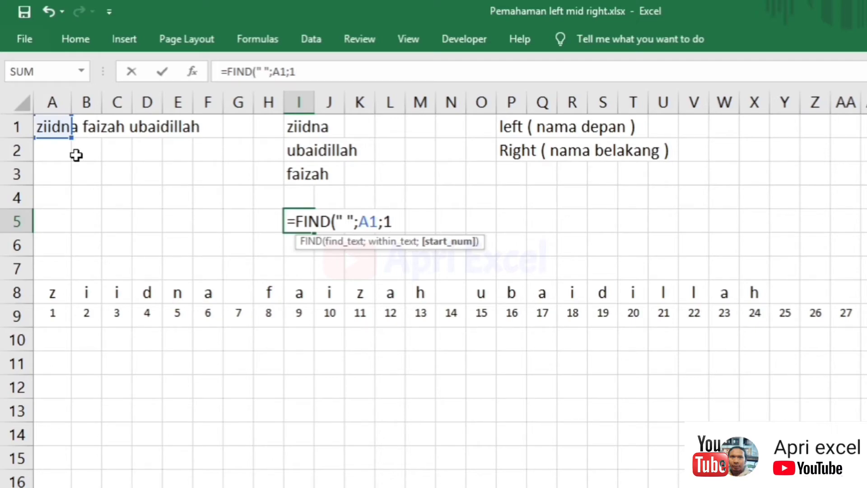
key(BackSpace)
key(BackSpace)
text()+)
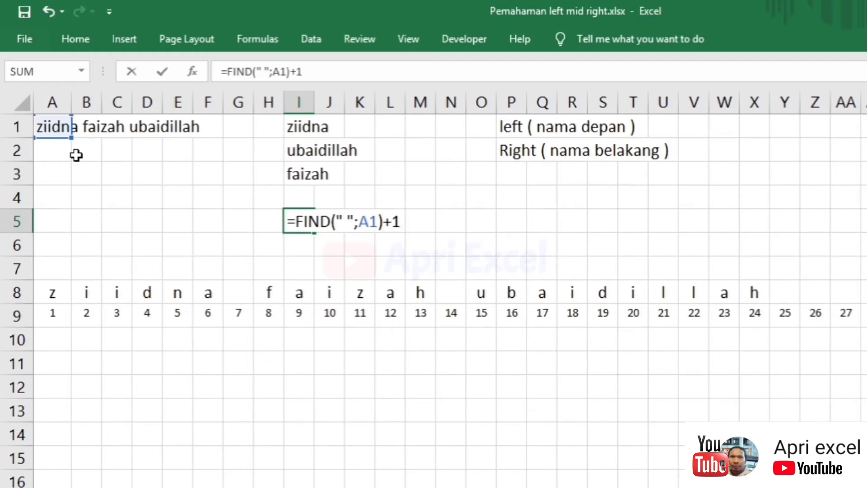
key(Return)
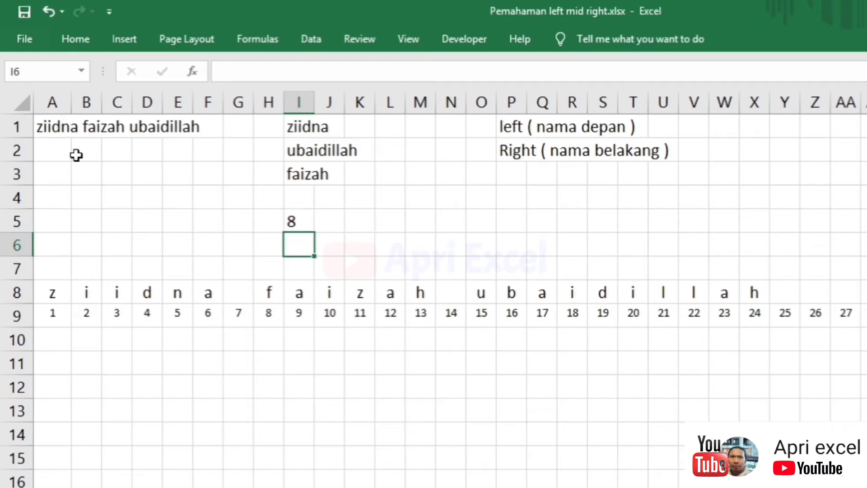
click(298, 224)
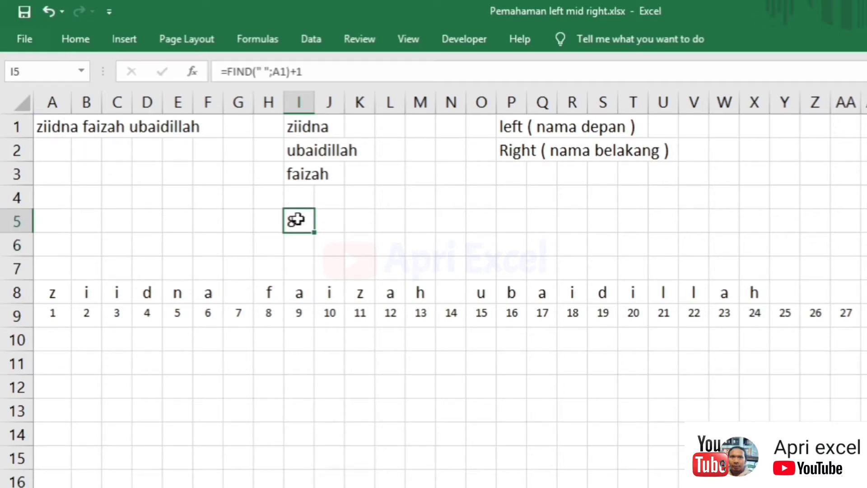
double_click(298, 173)
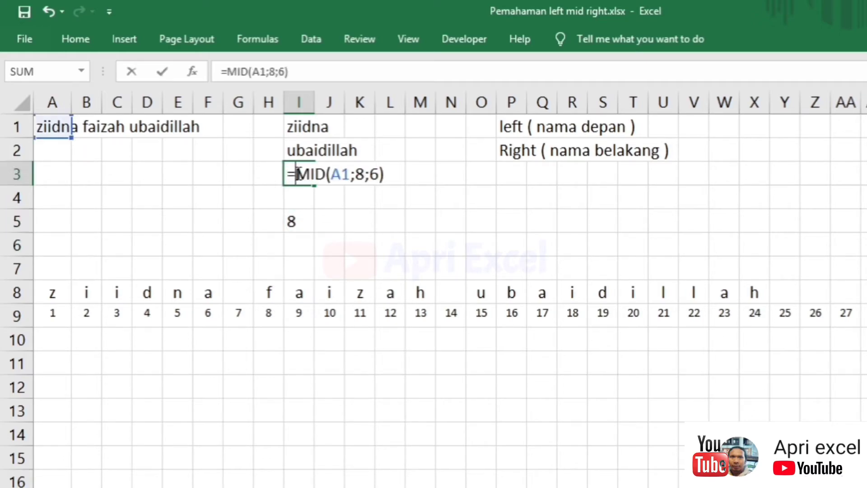
click(342, 176)
click(361, 176)
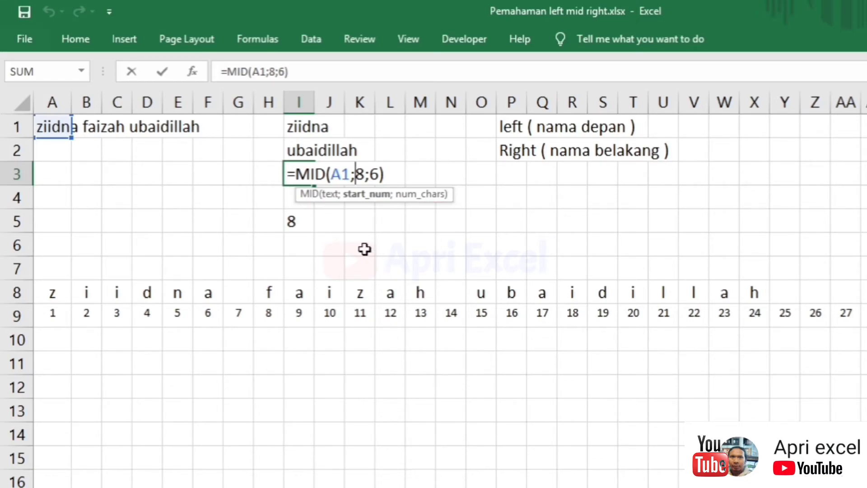
key(ctrl+Return)
click(300, 244)
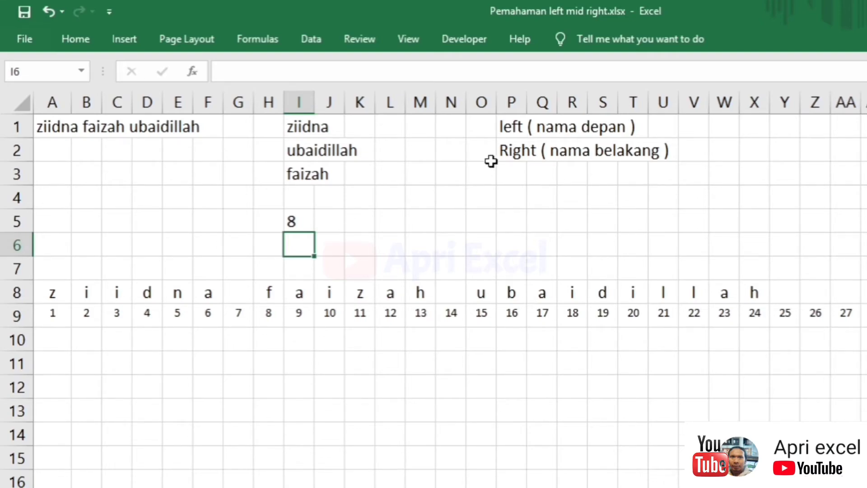
click(517, 148)
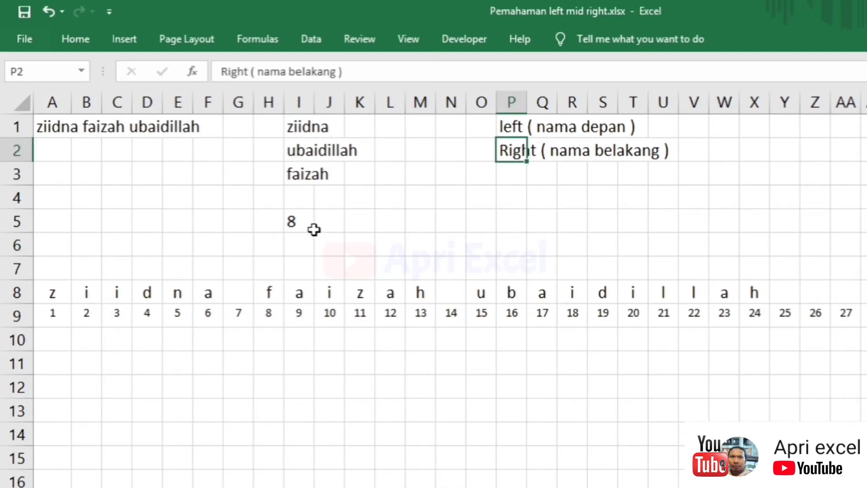
click(452, 291)
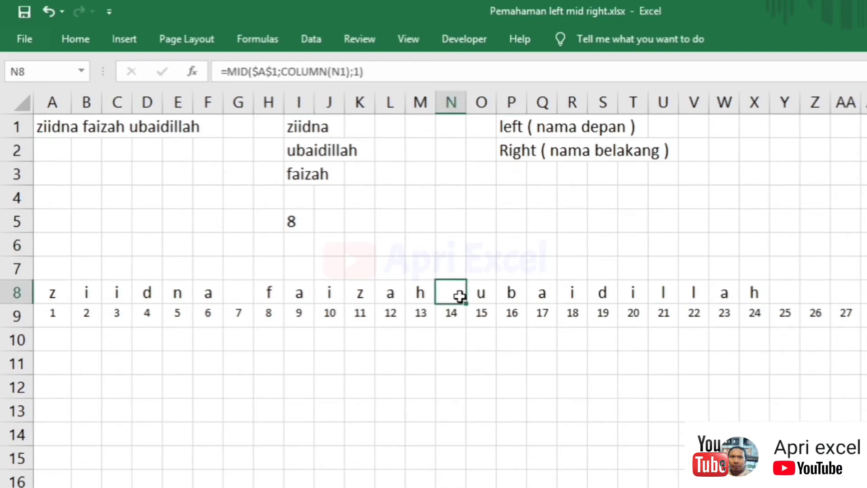
click(307, 179)
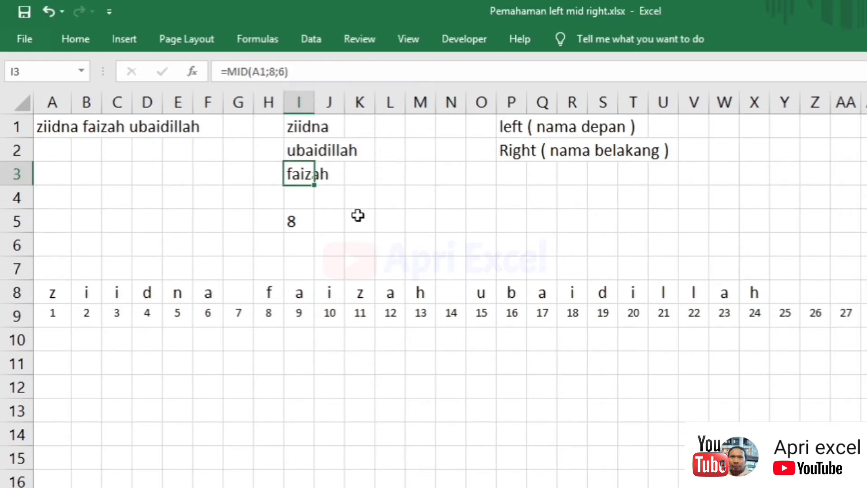
click(442, 296)
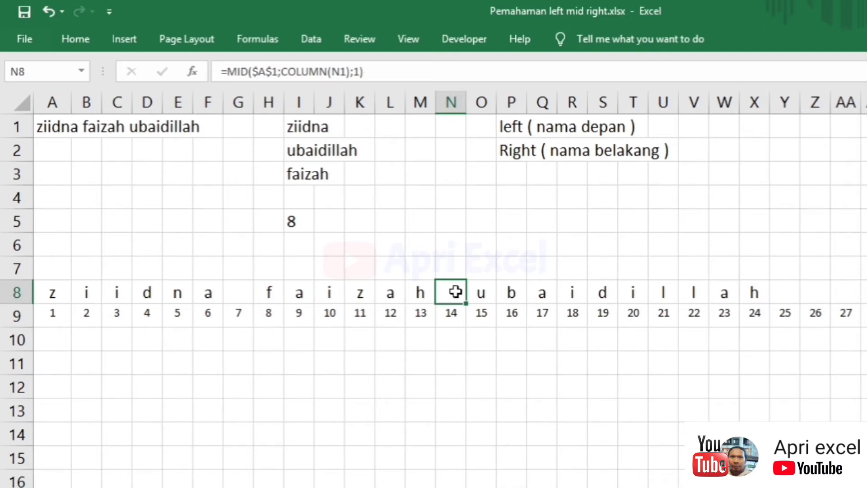
click(452, 308)
drag(457, 296, 455, 313)
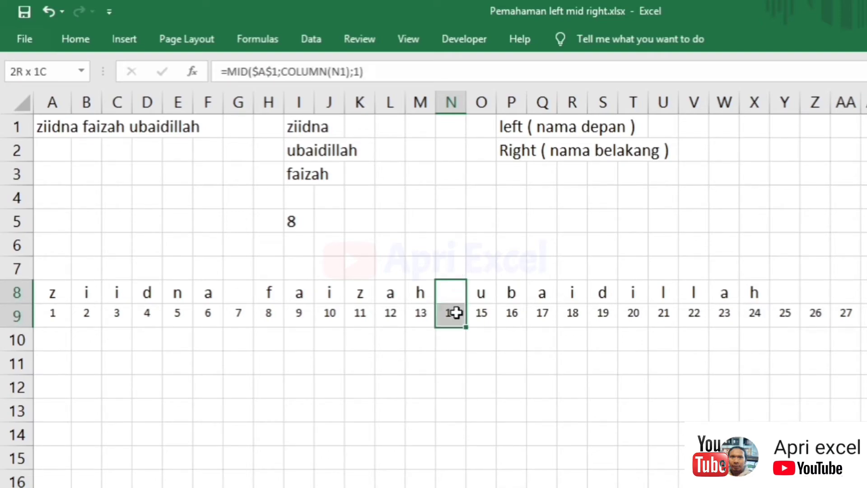
drag(240, 292, 242, 312)
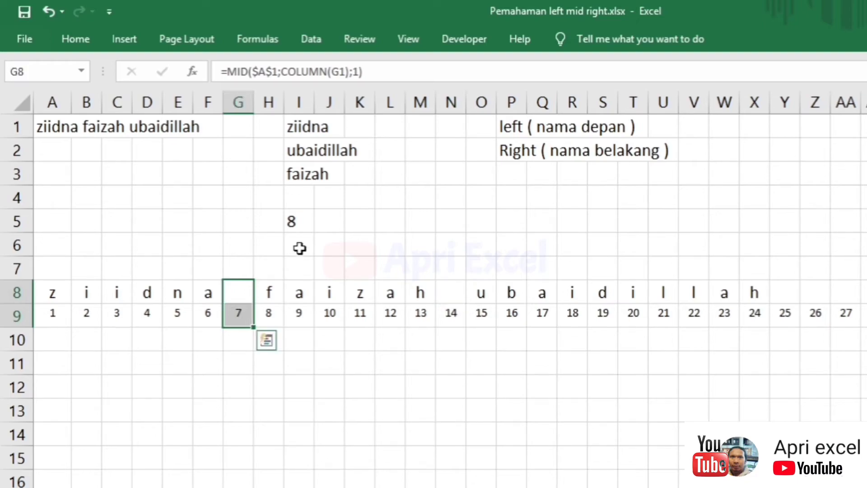
click(300, 244)
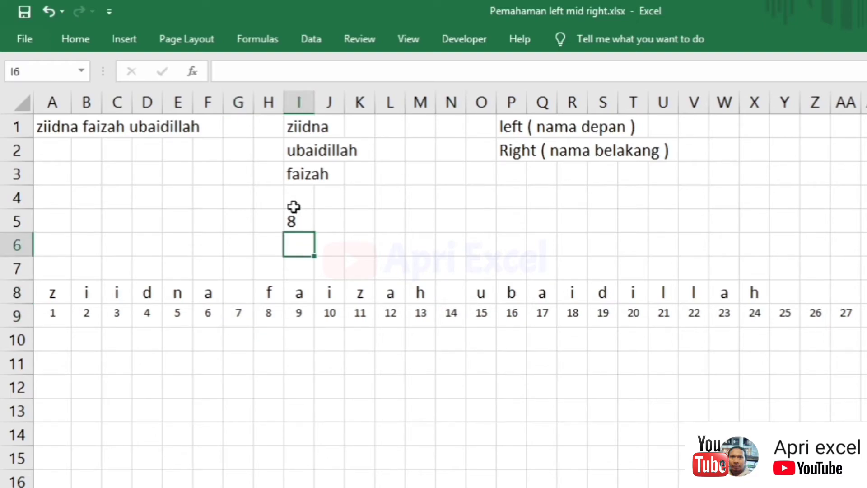
click(290, 171)
double_click(291, 171)
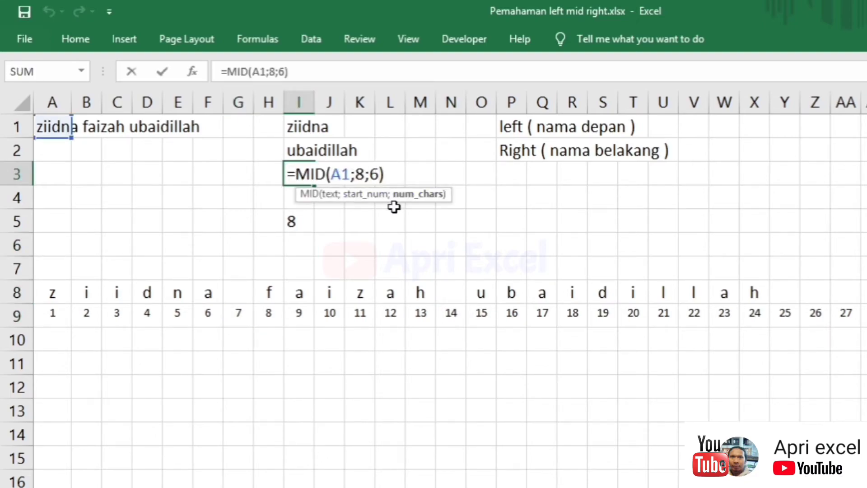
click(301, 246)
- Enter =FIND(" ";A1;I5) in I6 to locate the second space
text(=FIND()
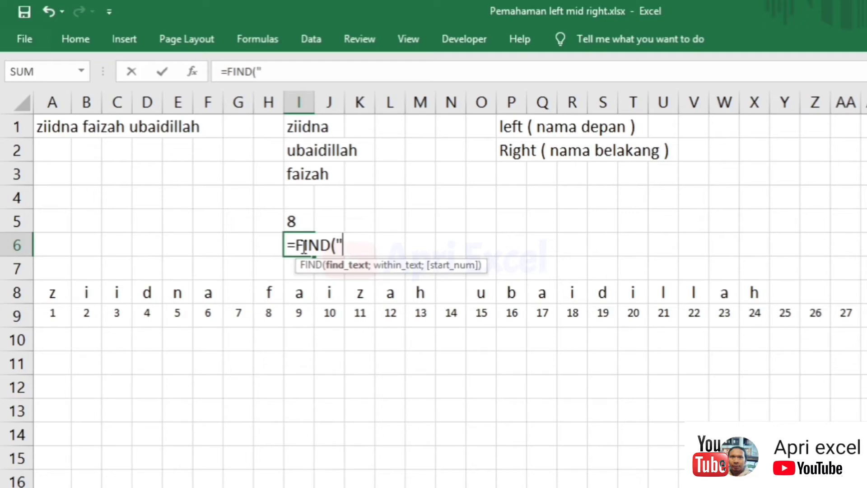
text(" ";)
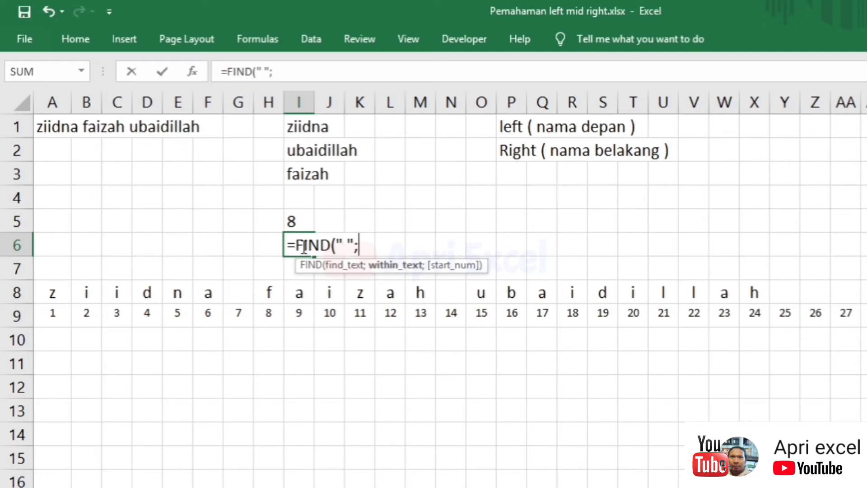
click(52, 130)
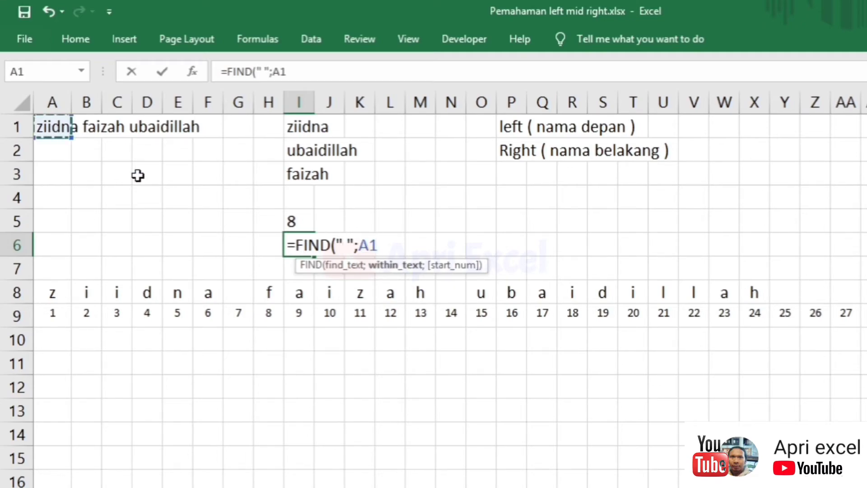
text(;)
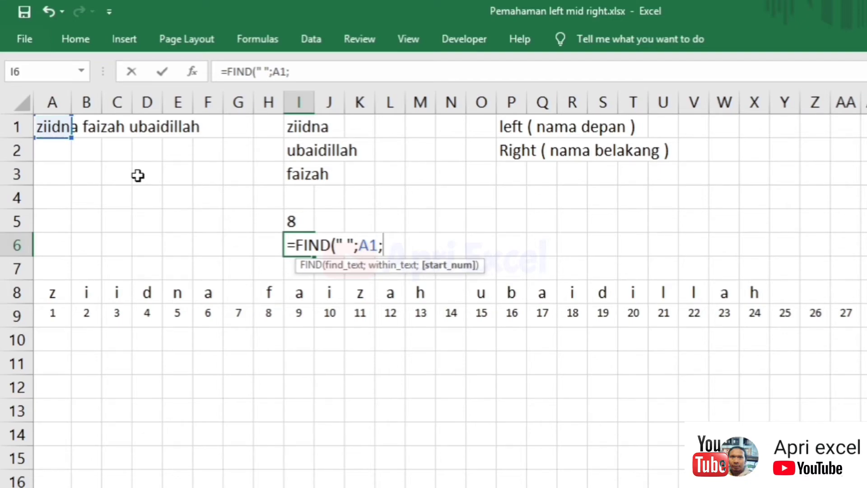
click(291, 221)
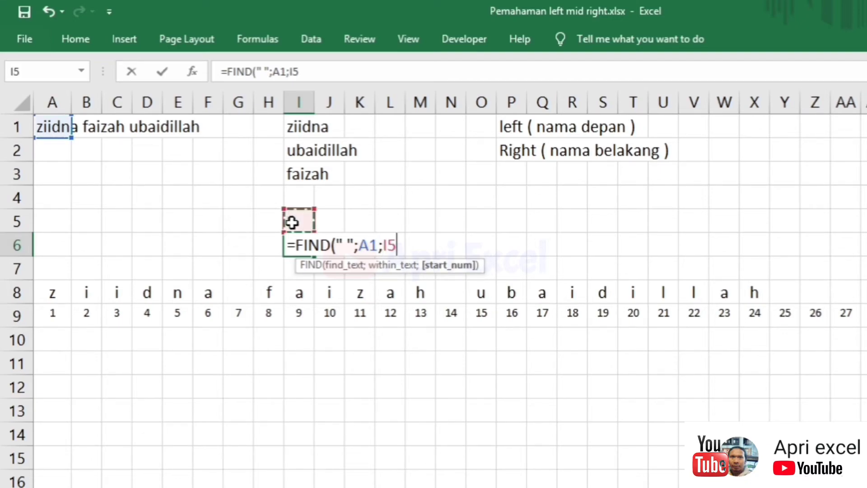
text())
key(Return)
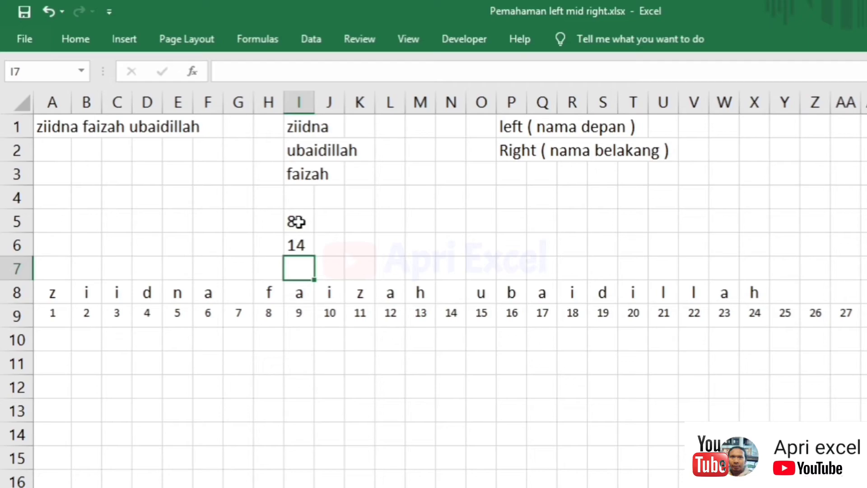
- Replace the I5 reference in I6 with FIND(" ";A1)+1, giving a nested formula returning 14
double_click(296, 221)
drag(401, 222, 298, 223)
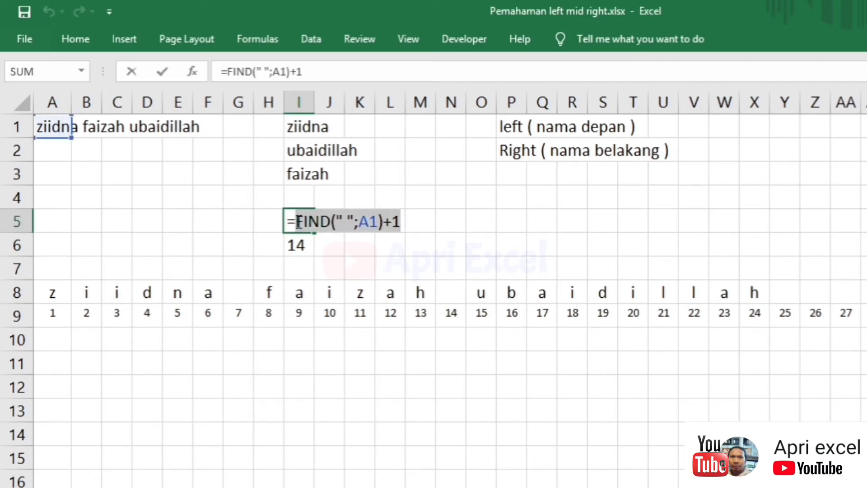
key(Return)
double_click(298, 245)
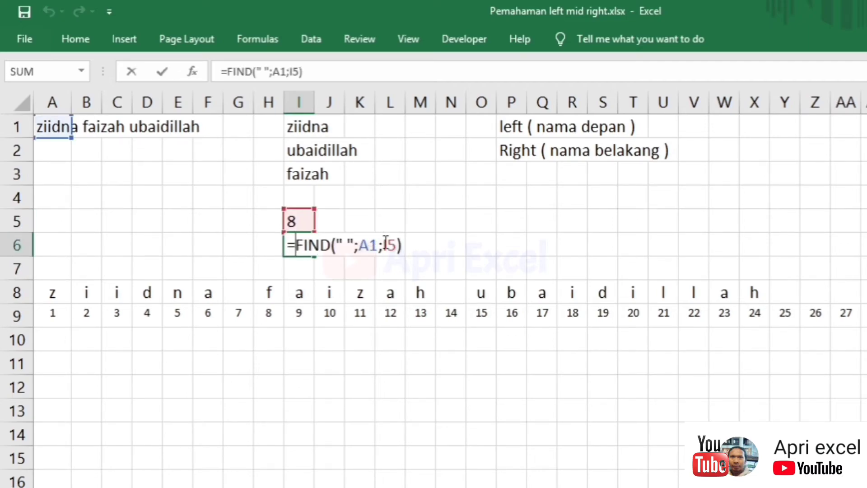
drag(395, 246, 383, 245)
key(ctrl+v)
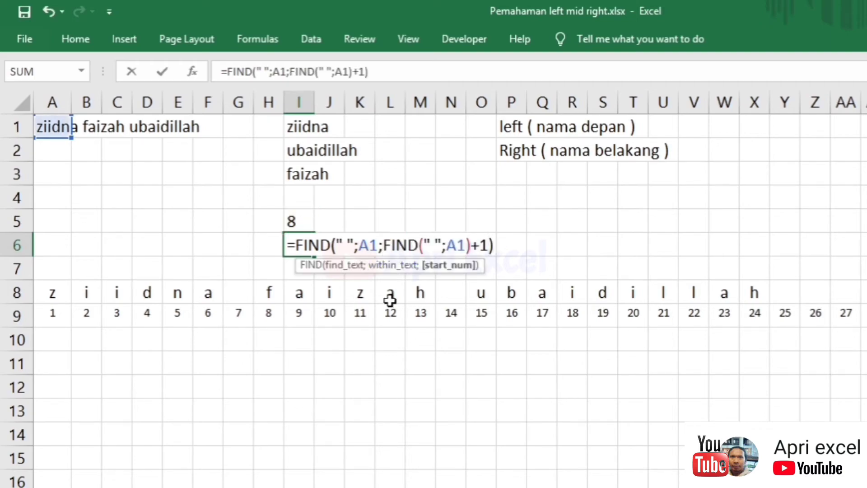
key(Return)
click(311, 241)
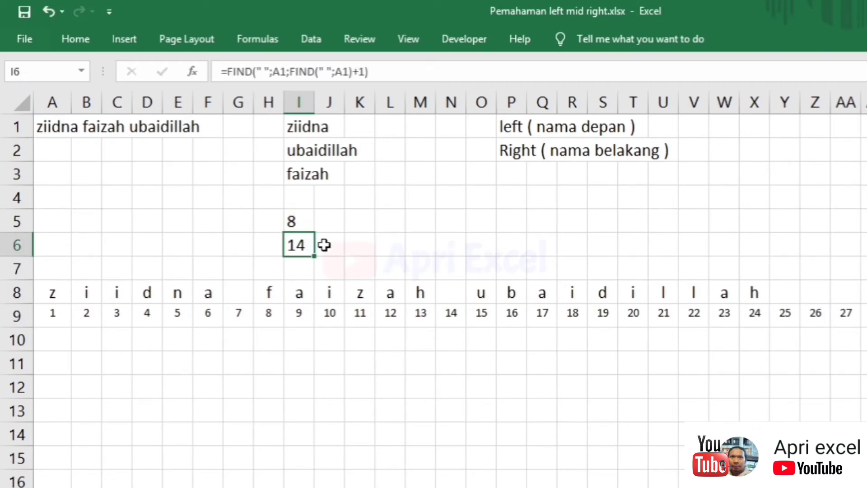
click(418, 228)
- Label the helper rows with SPASI 1 in E5 and SPASI 2 in E6
double_click(311, 174)
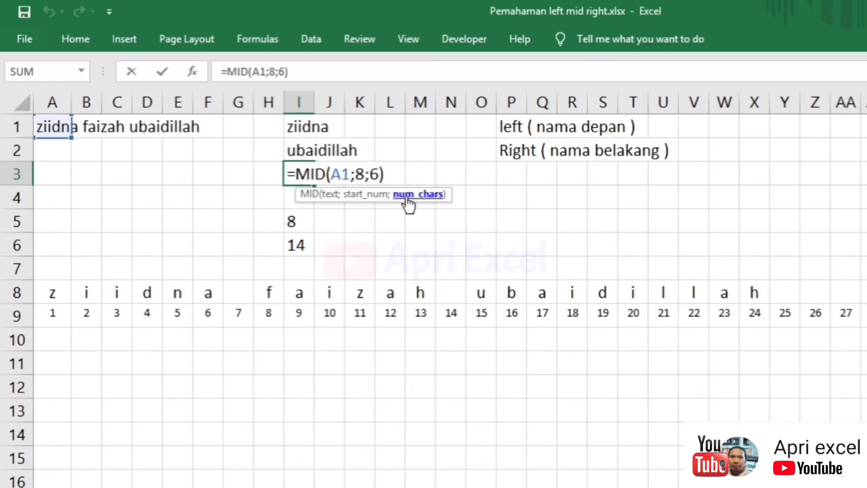
key(ctrl+Return)
click(432, 230)
text(=)
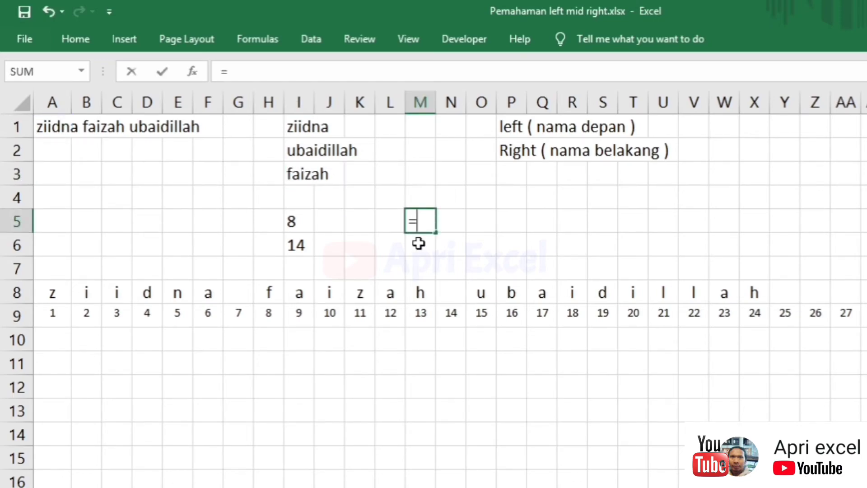
click(297, 241)
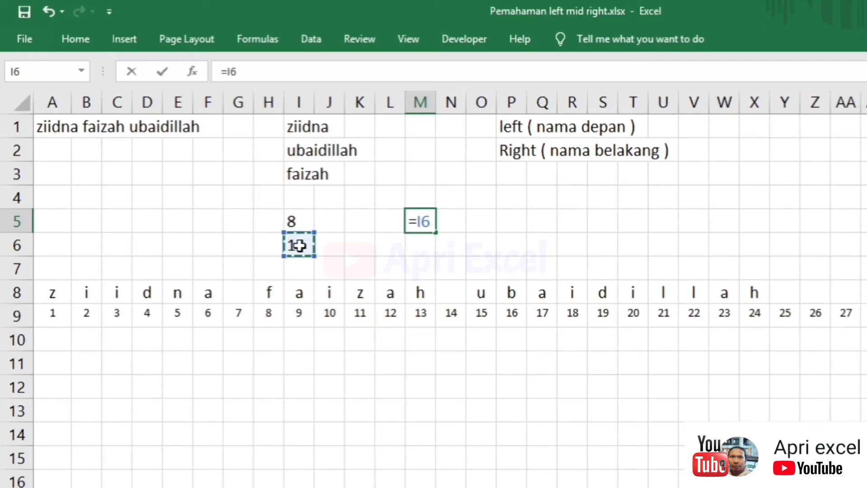
key(Escape)
click(176, 249)
text(SPASI )
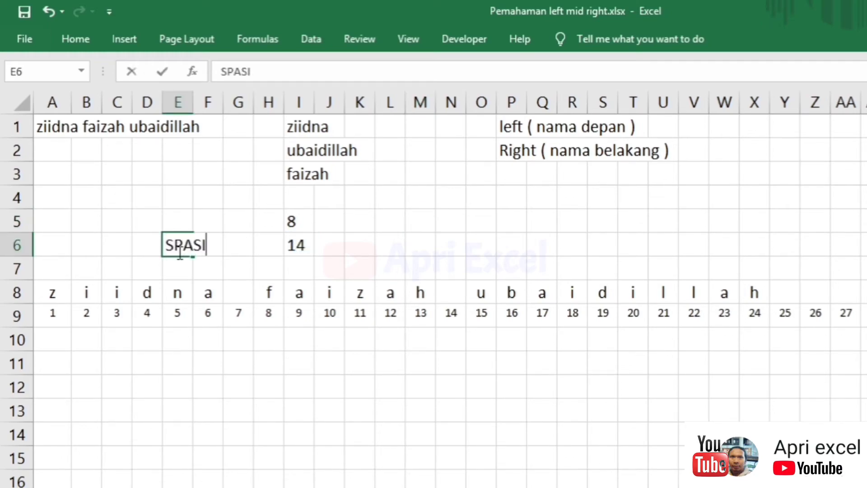
text(2)
click(174, 218)
text(SPASI)
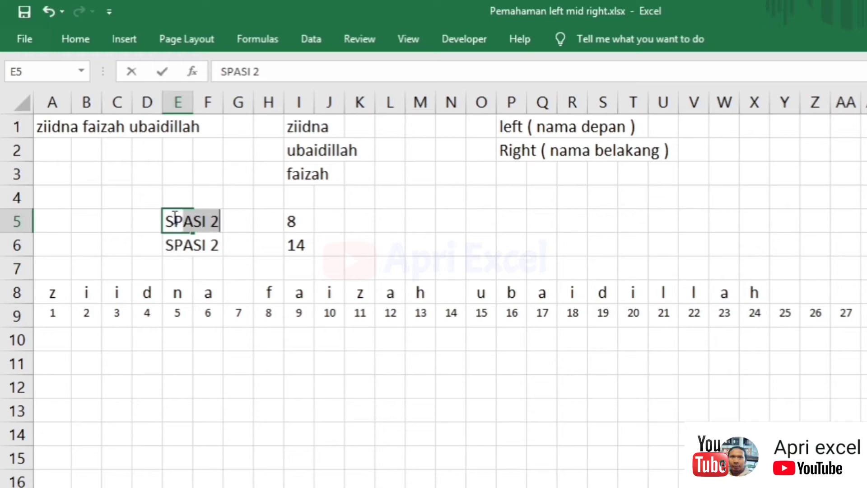
text( 1)
key(Return)
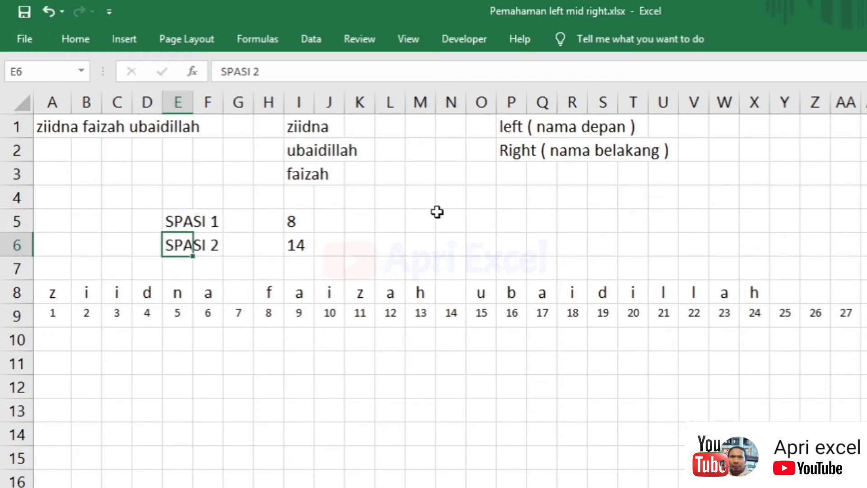
- Enter =I6-I5 in N6 to get the middle-name length 6
click(439, 241)
text(=)
click(298, 249)
text(-)
click(295, 222)
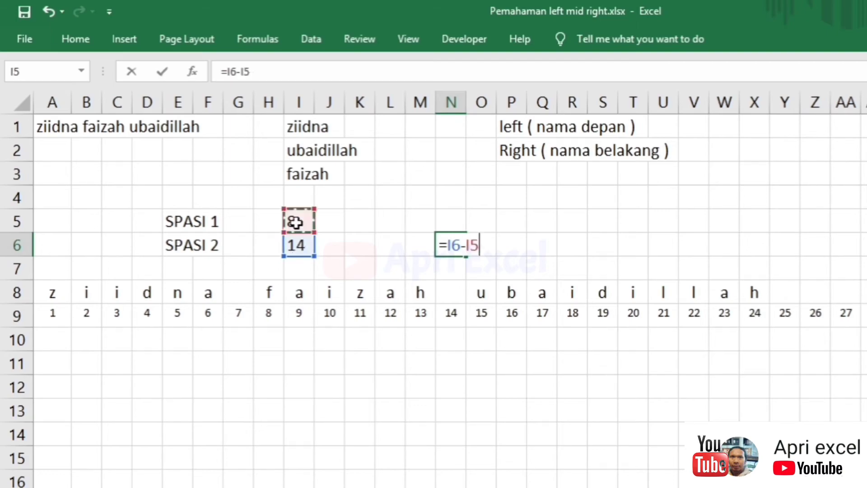
key(Return)
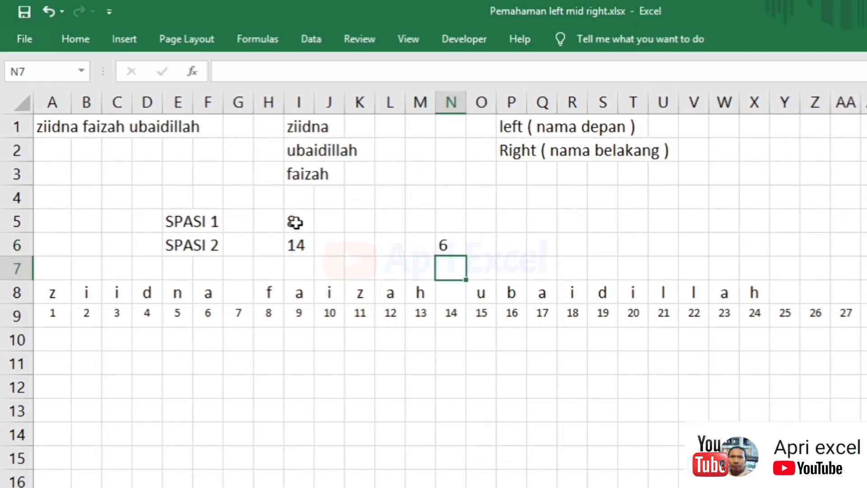
click(446, 246)
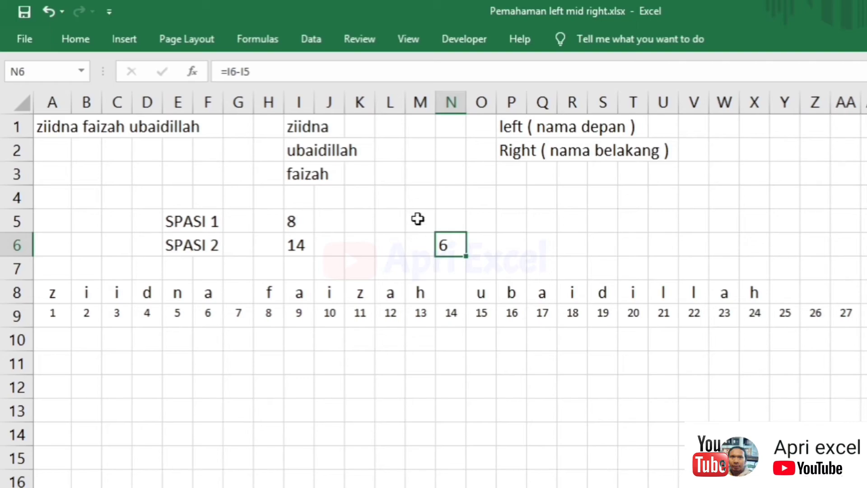
click(308, 245)
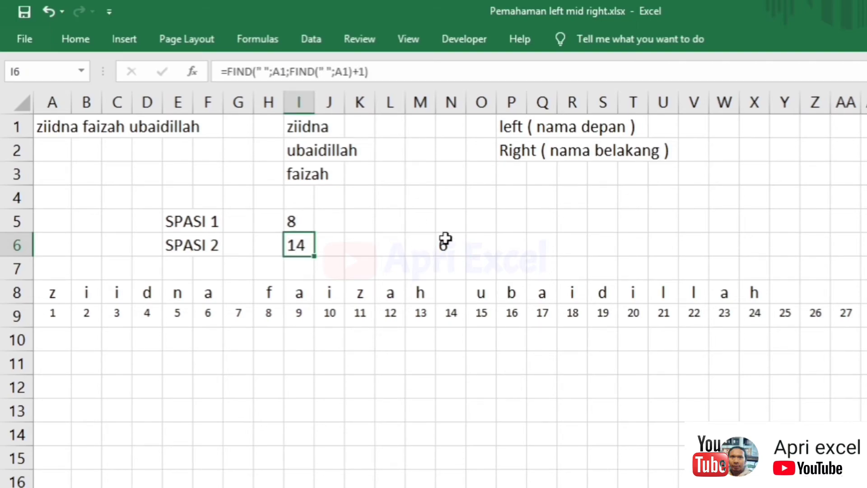
- Replace the I5 reference in N6's formula with the copied FIND(" ";A1)+1 expression
click(300, 221)
click(296, 174)
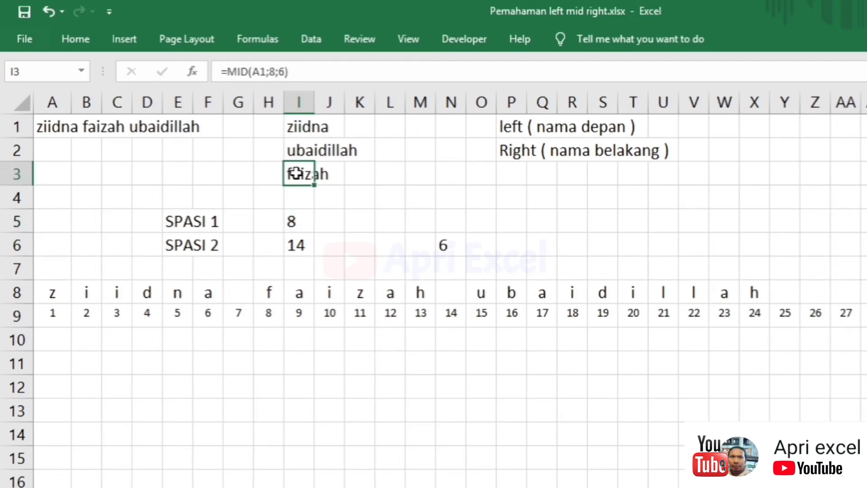
double_click(293, 223)
key(BackSpace)
text(M)
drag(409, 221, 310, 221)
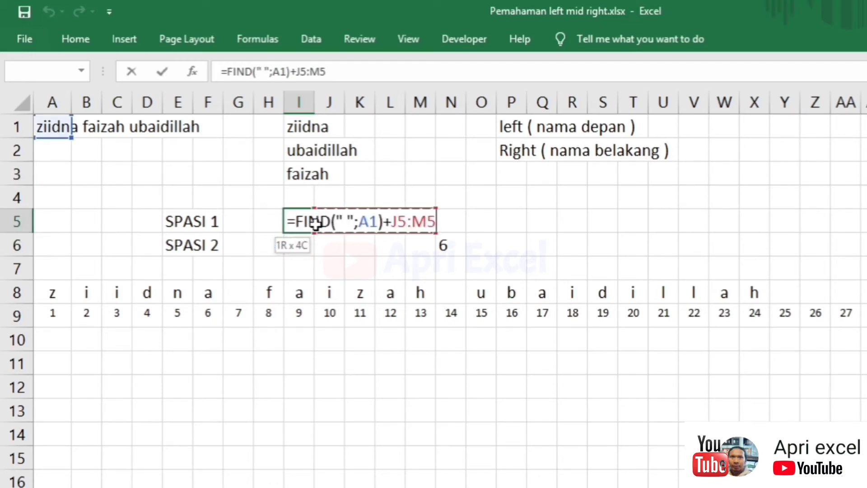
key(Escape)
double_click(303, 221)
drag(400, 221, 295, 221)
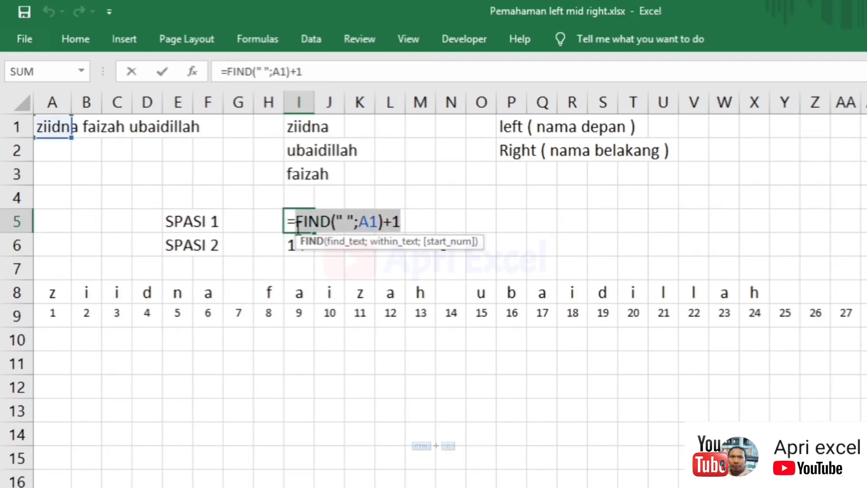
key(ctrl+c)
key(Escape)
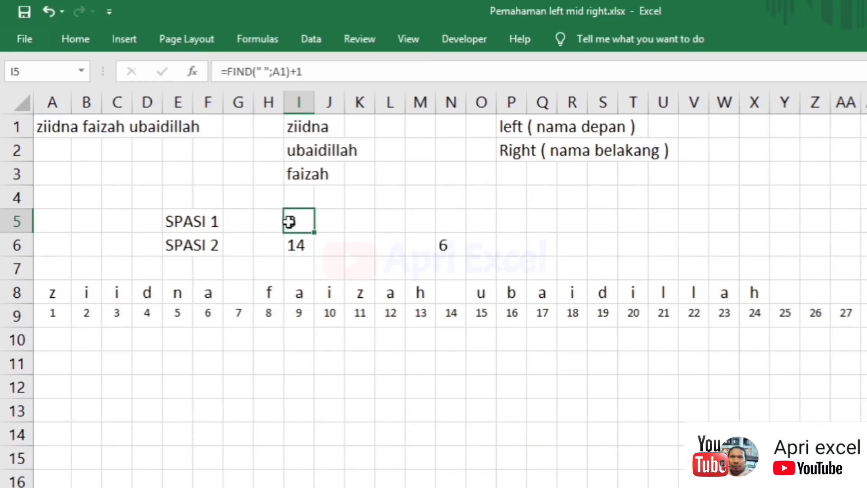
double_click(447, 243)
double_click(471, 245)
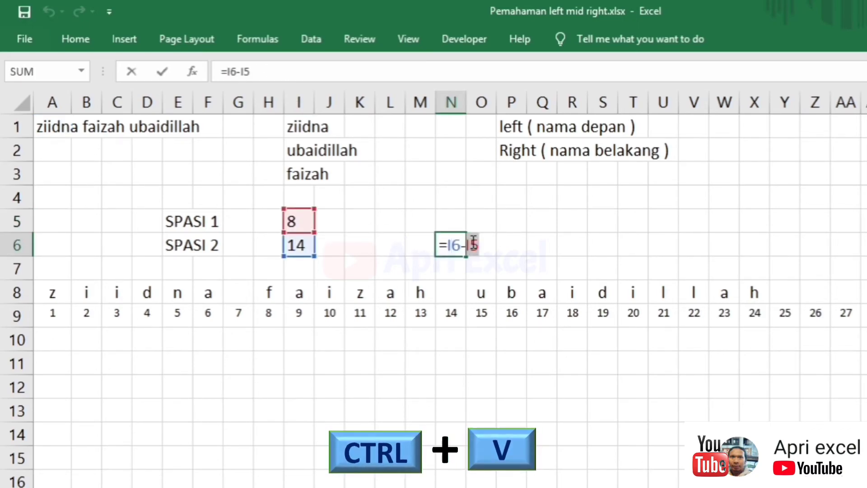
key(ctrl+v)
key(Return)
- Replace the I6 reference in N6's formula with I6's nested FIND expression
double_click(307, 246)
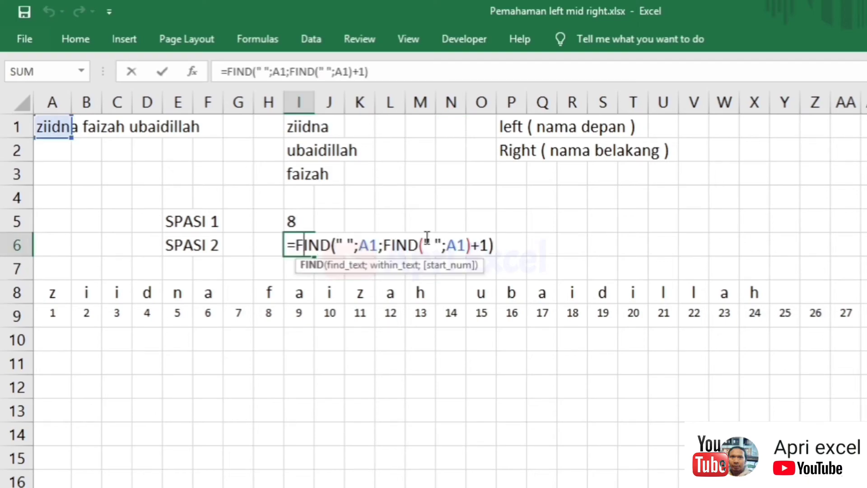
drag(293, 246, 493, 245)
key(ctrl+c)
key(Escape)
double_click(451, 246)
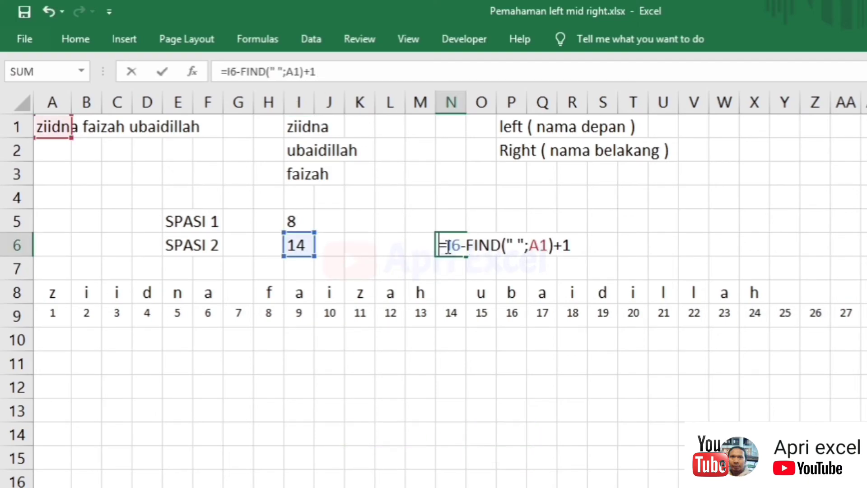
double_click(460, 245)
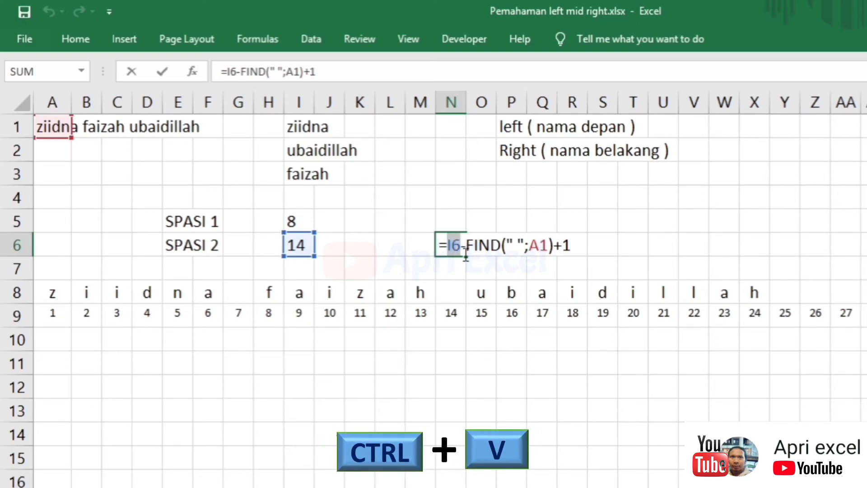
key(ctrl+v)
key(Return)
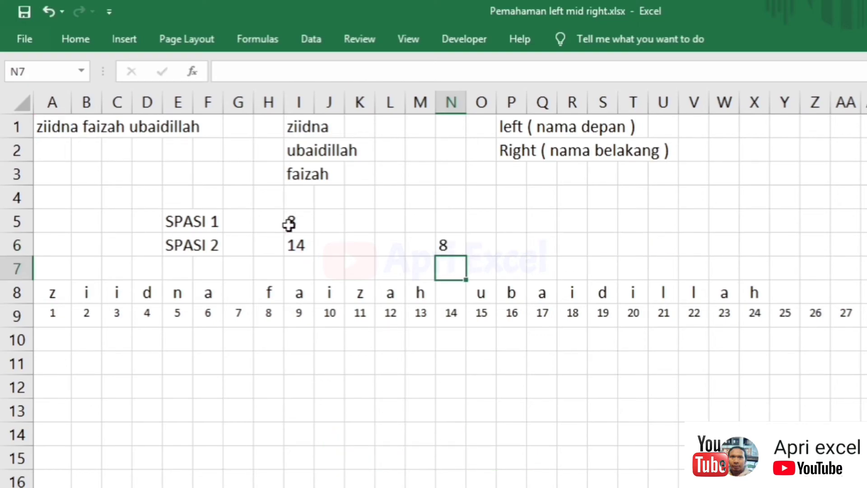
double_click(287, 222)
text(=)
click(416, 222)
key(Escape)
double_click(295, 174)
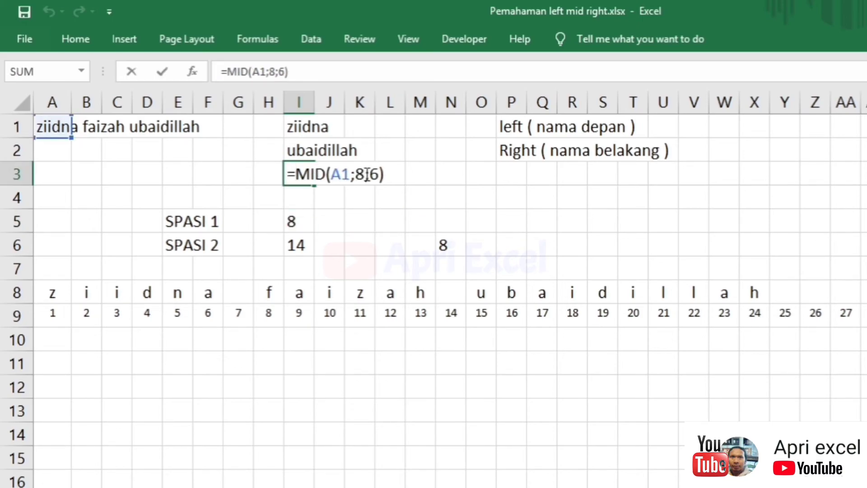
- Replace MID's start position 8 in I3 with FIND(" ";A1)+1
key(ctrl+Return)
double_click(298, 218)
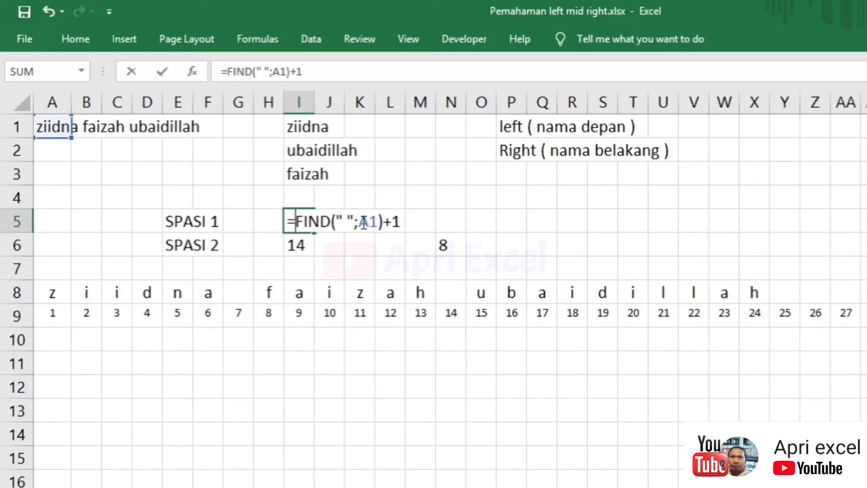
drag(402, 220, 297, 222)
key(ctrl+c)
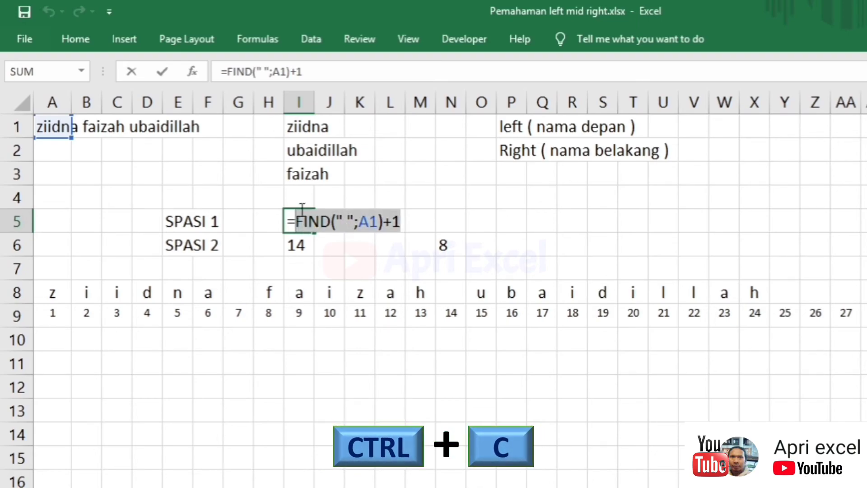
key(Escape)
double_click(294, 174)
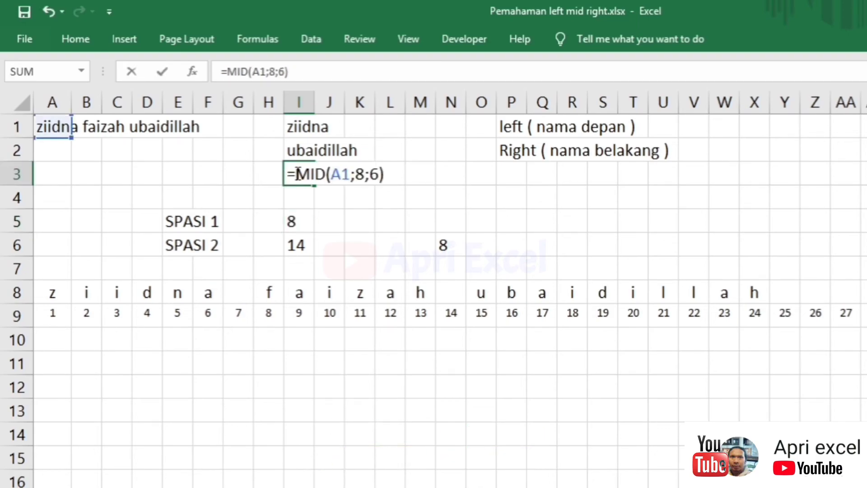
double_click(363, 174)
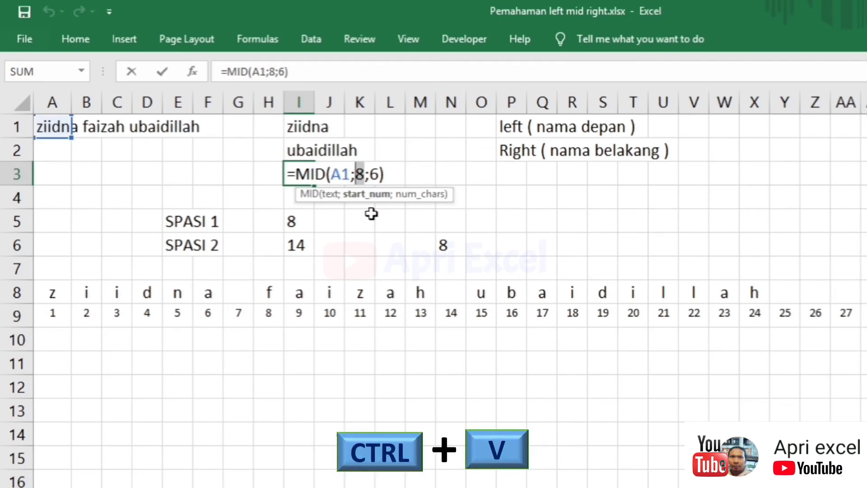
key(ctrl+v)
key(Return)
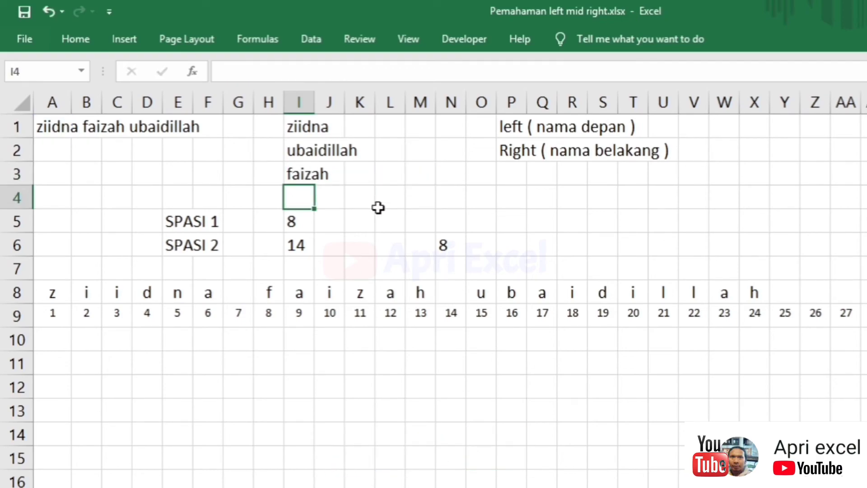
- Replace MID's length 6 in I3 with N6's gap expression, now returning 'faizah u'
double_click(455, 247)
drag(758, 245, 449, 239)
key(ctrl+c)
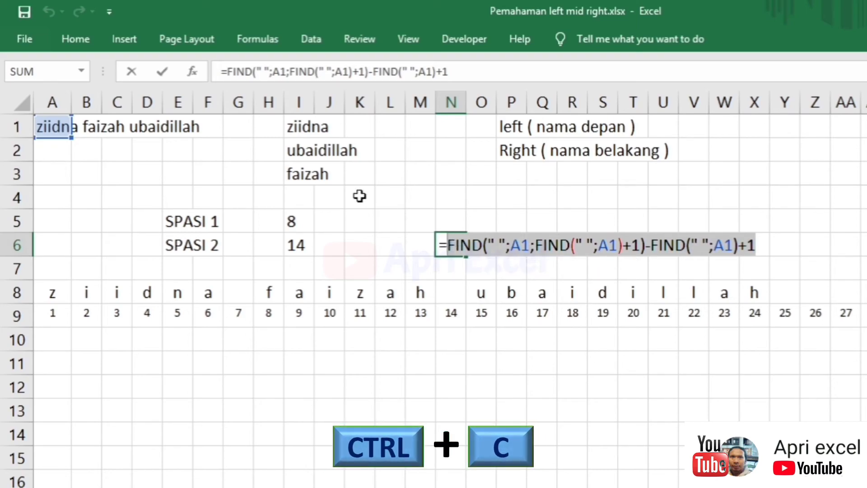
key(Escape)
double_click(294, 174)
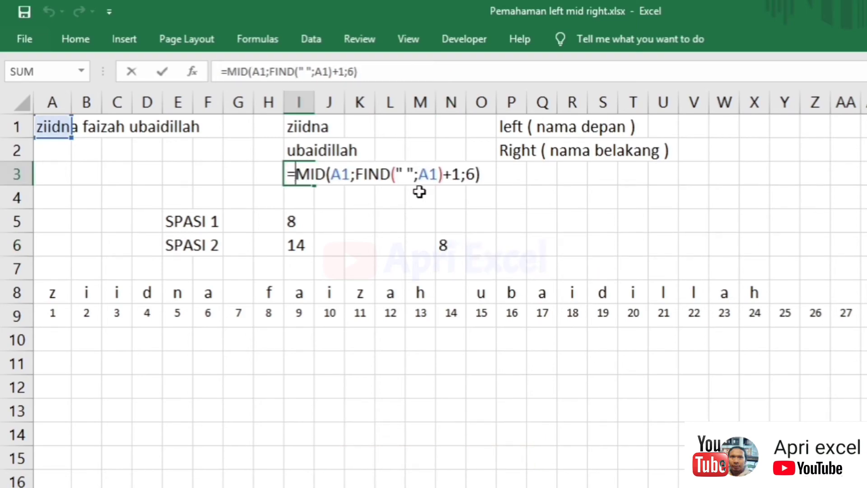
click(467, 174)
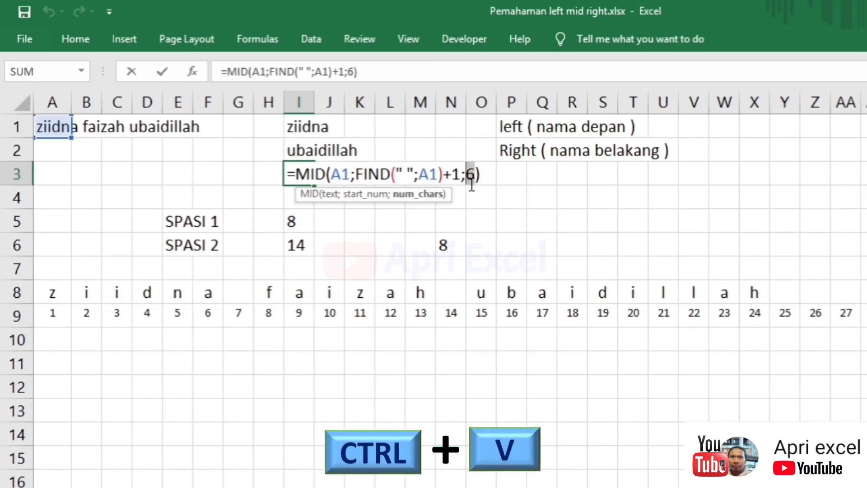
key(ctrl+v)
key(Return)
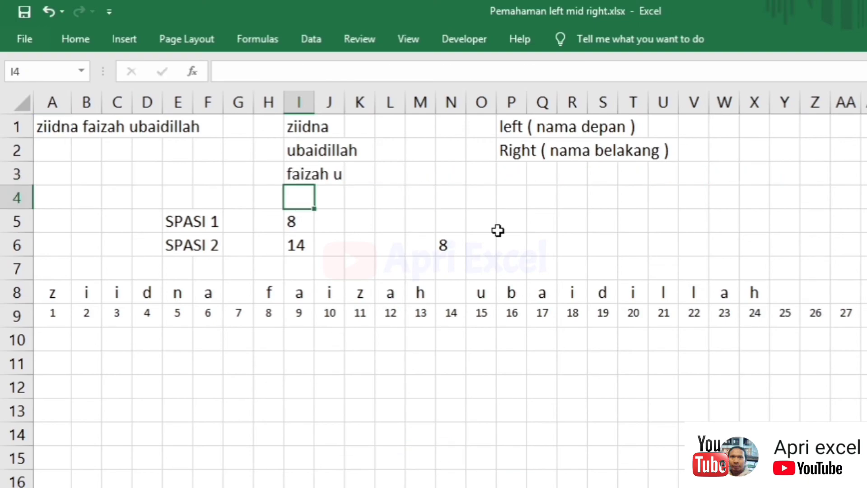
click(340, 182)
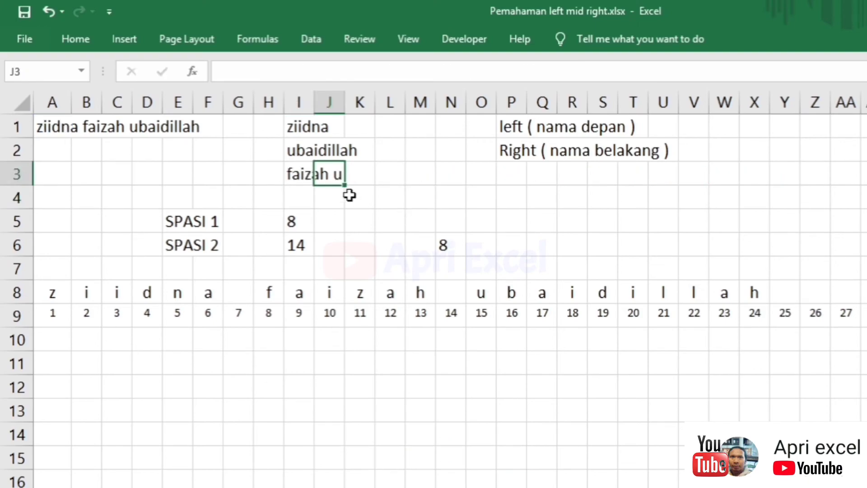
- Bracket both FIND expressions in N6's gap formula so it returns 6
click(300, 173)
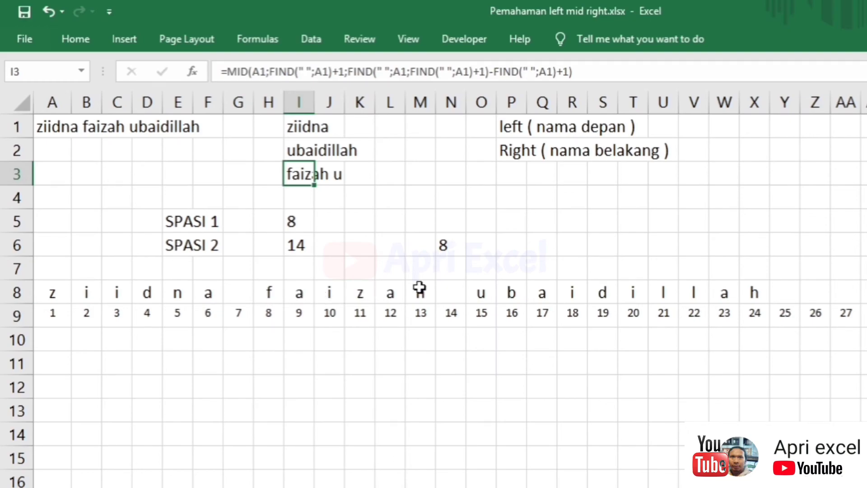
double_click(446, 244)
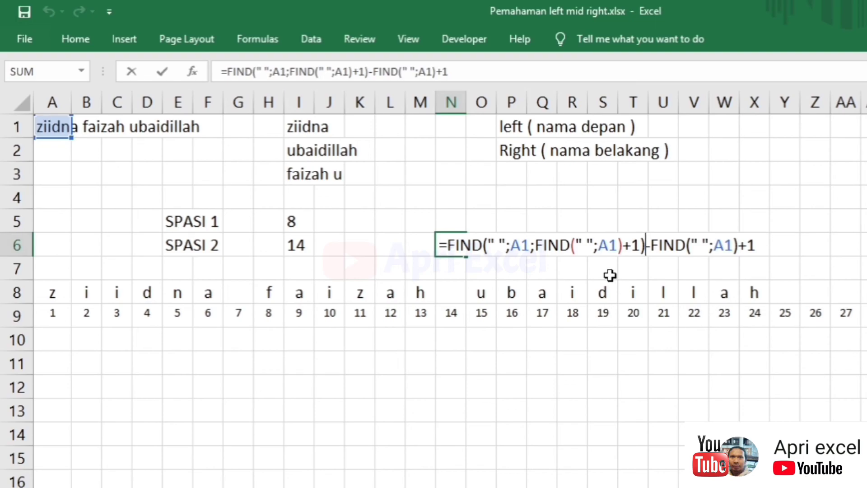
text())
click(447, 244)
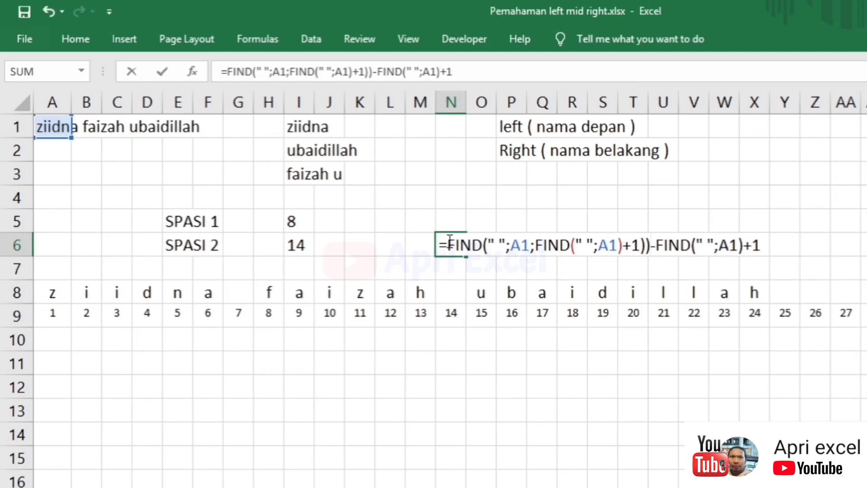
text((FIND)
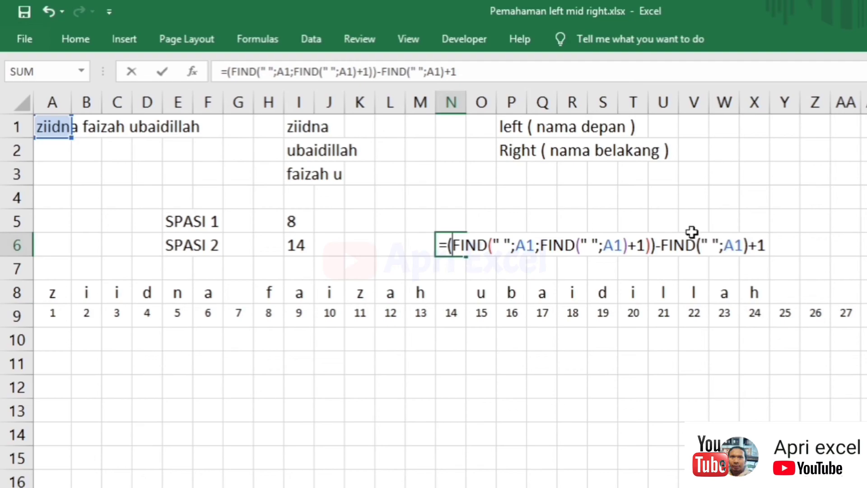
text(()
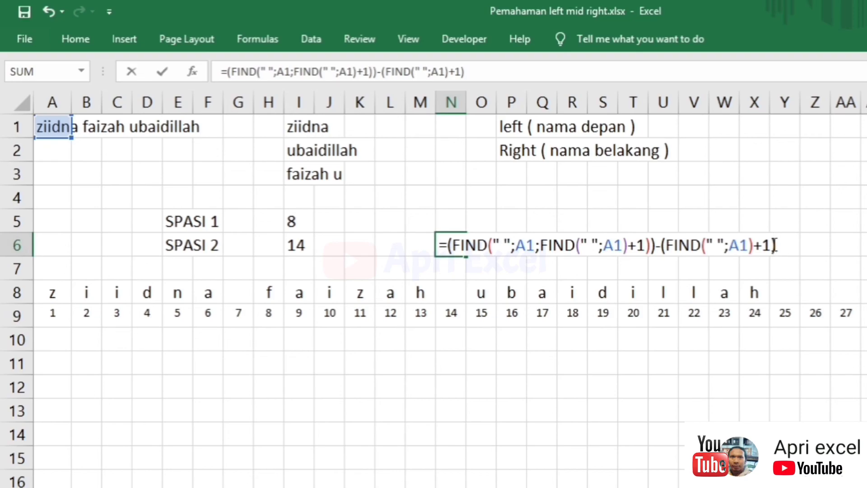
click(645, 246)
- Paste N6's length expression over MID's num_chars in I3, returning 'faizah'
double_click(451, 238)
drag(775, 245, 454, 246)
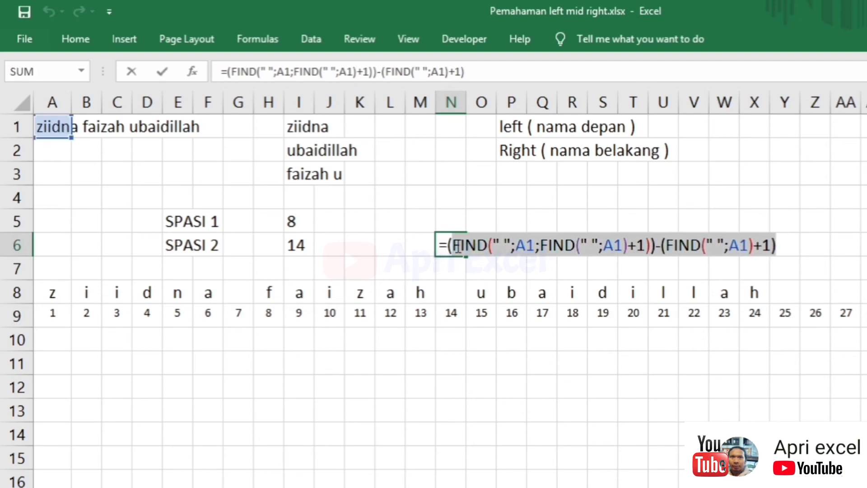
key(ctrl+c)
key(Escape)
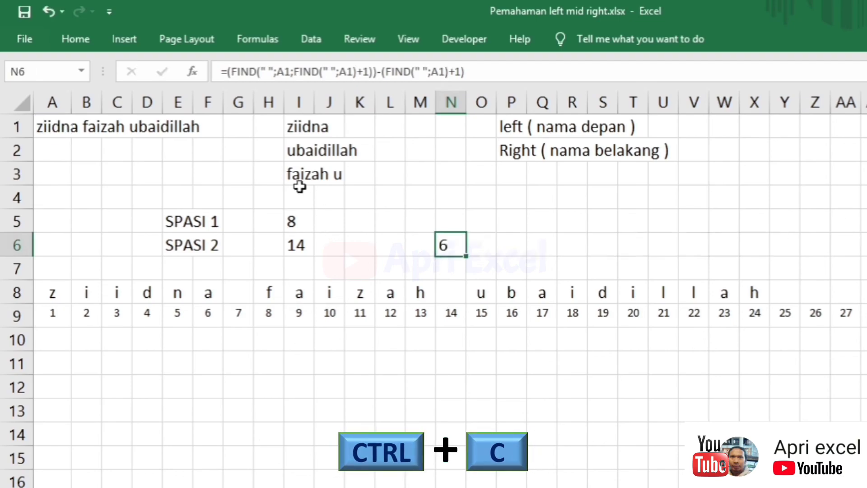
double_click(295, 174)
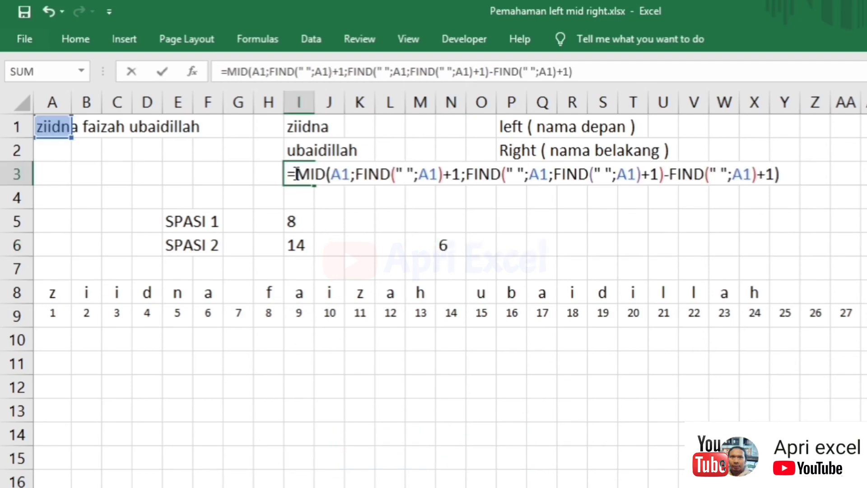
click(335, 173)
click(410, 201)
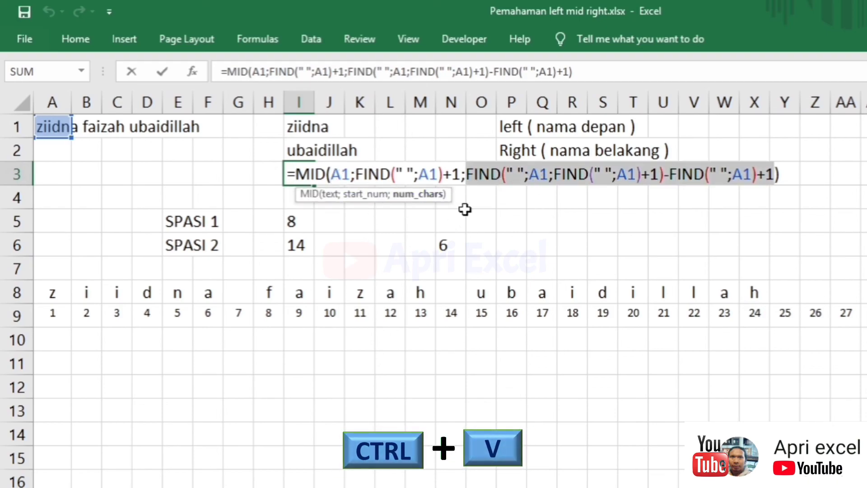
key(ctrl+v)
key(Return)
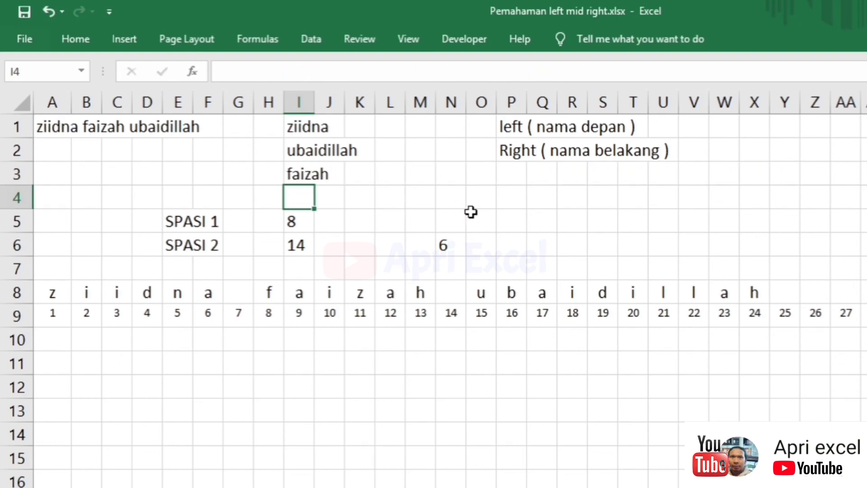
- Add the label 'Mid (nama tengah)' in P3
click(294, 170)
click(513, 173)
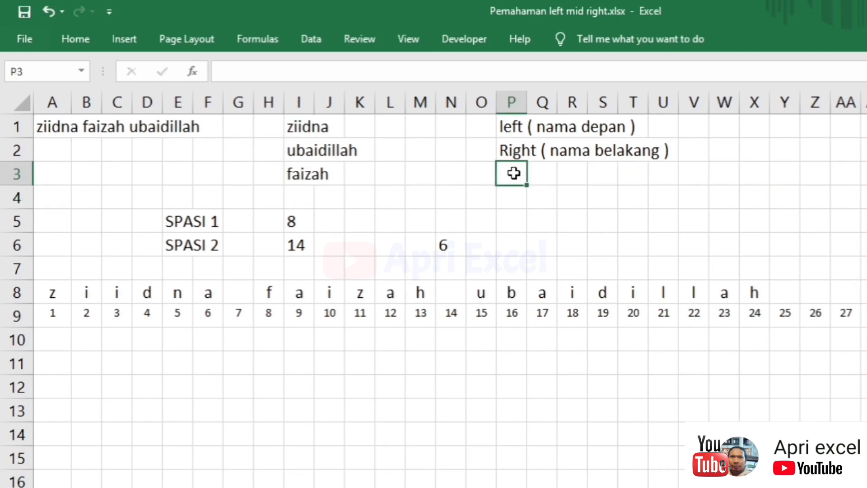
text(Mid (nama tengah)
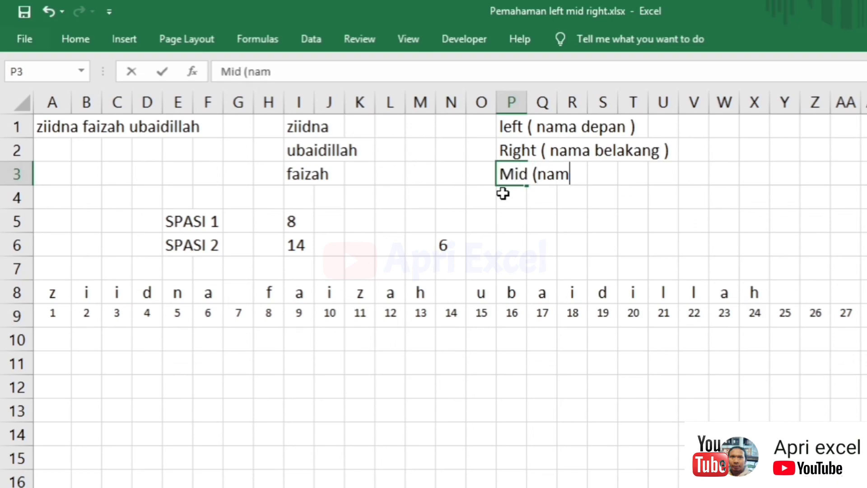
key(Return)
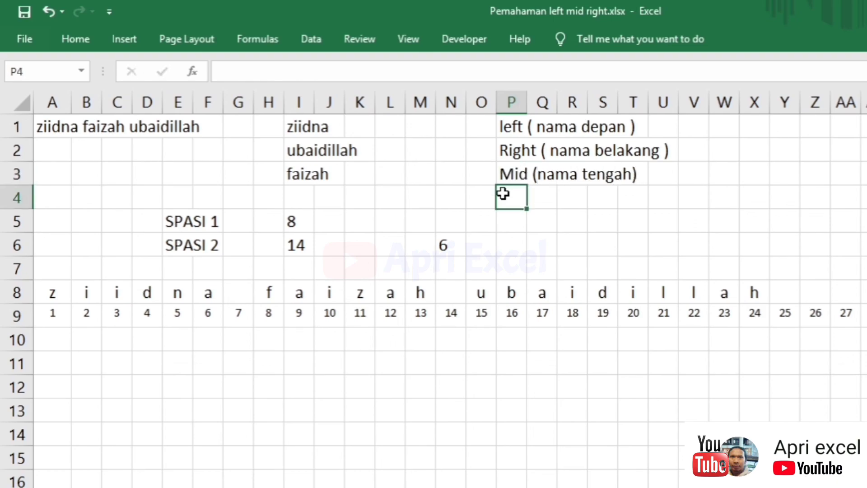
- Clear the helper block E4:O6 with the SPASI labels and position values
drag(198, 215, 483, 243)
drag(183, 201, 470, 256)
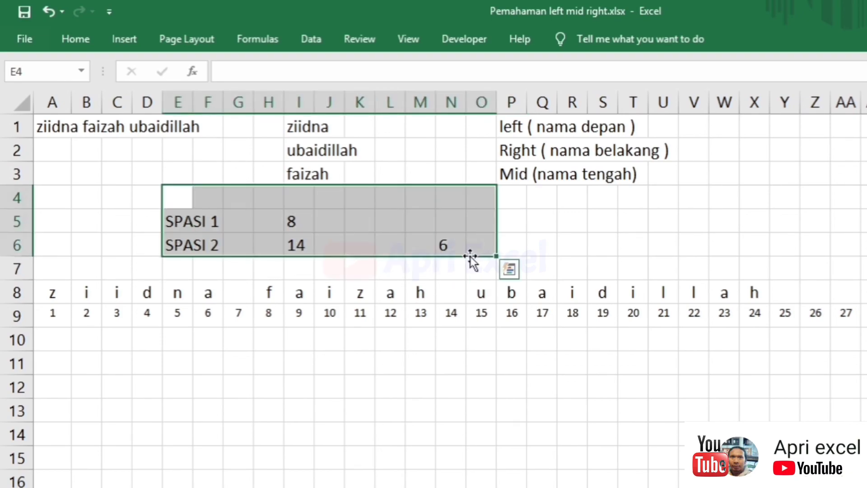
key(Delete)
click(46, 132)
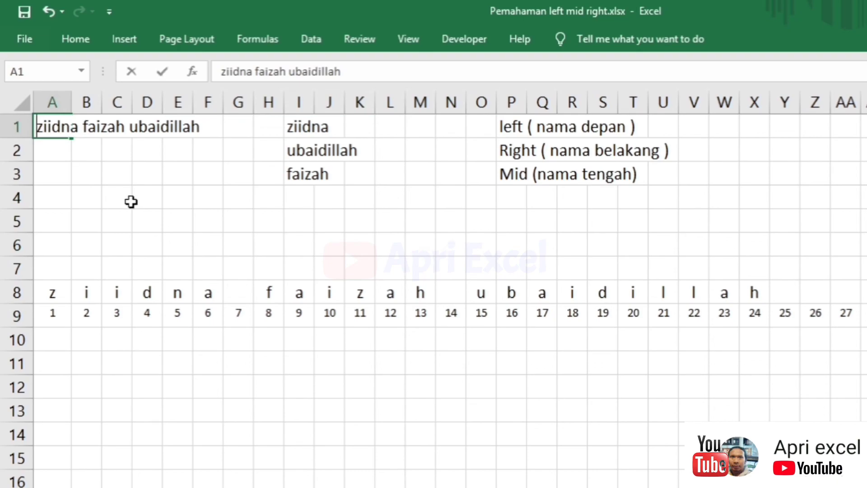
- Test the formulas by entering 'apri excel google' then 'virus corona 19' in A1
text(apri excel)
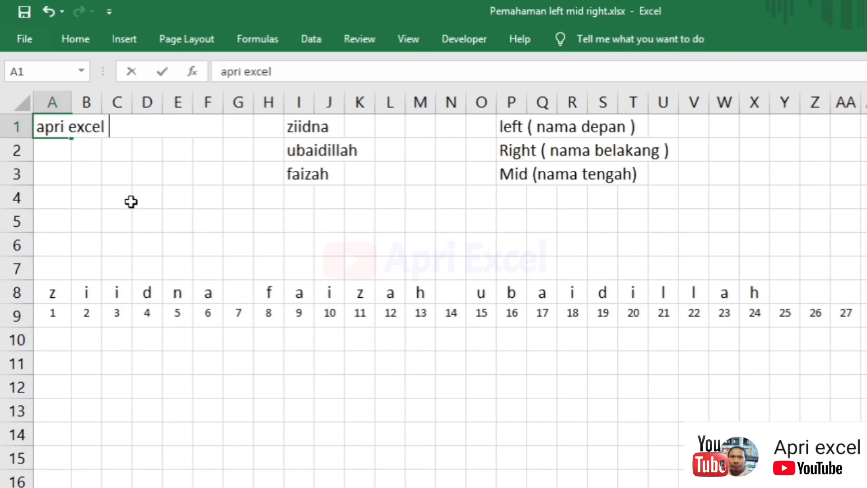
text( google)
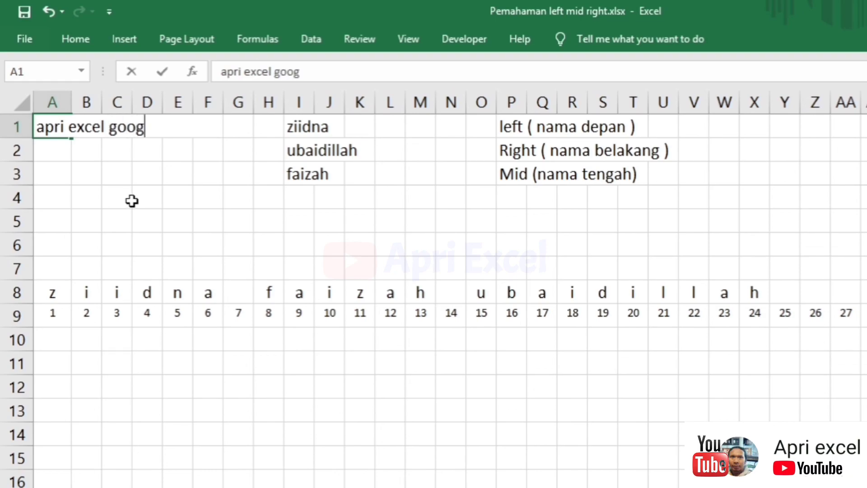
key(Return)
click(58, 124)
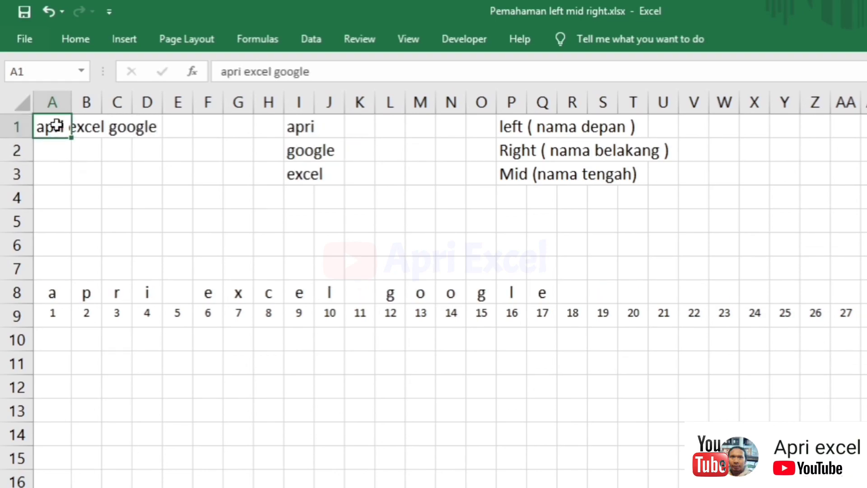
text(virus co)
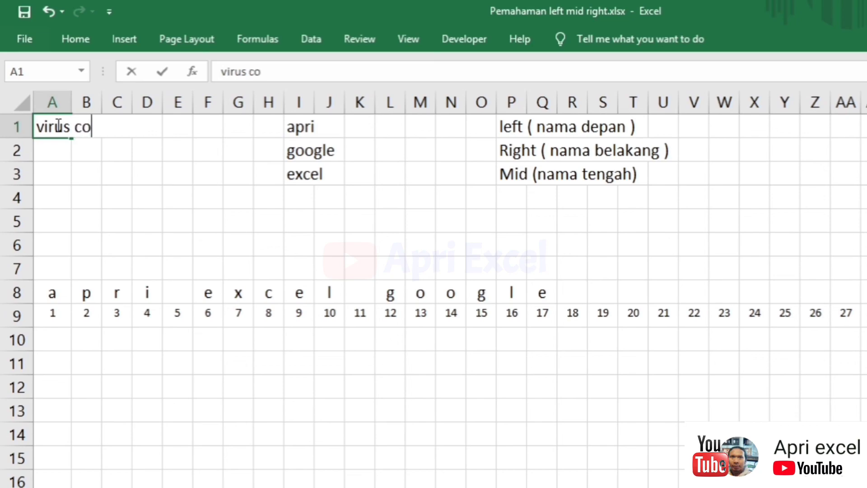
text(rona 19)
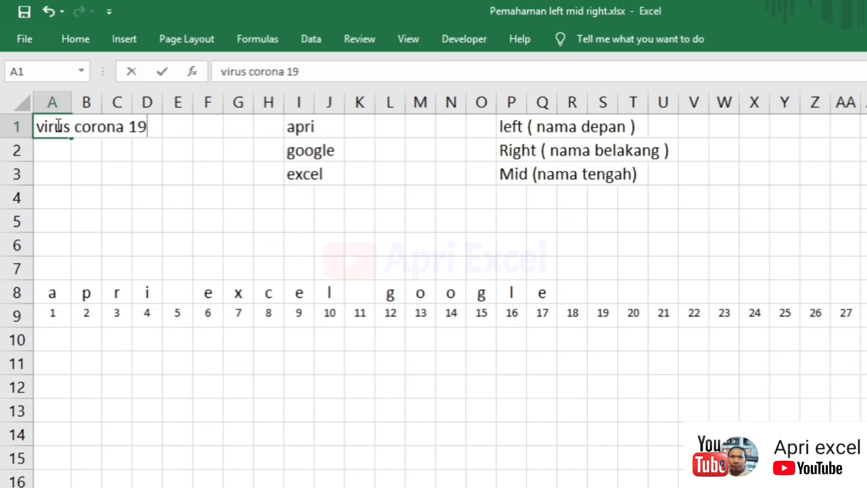
key(Return)
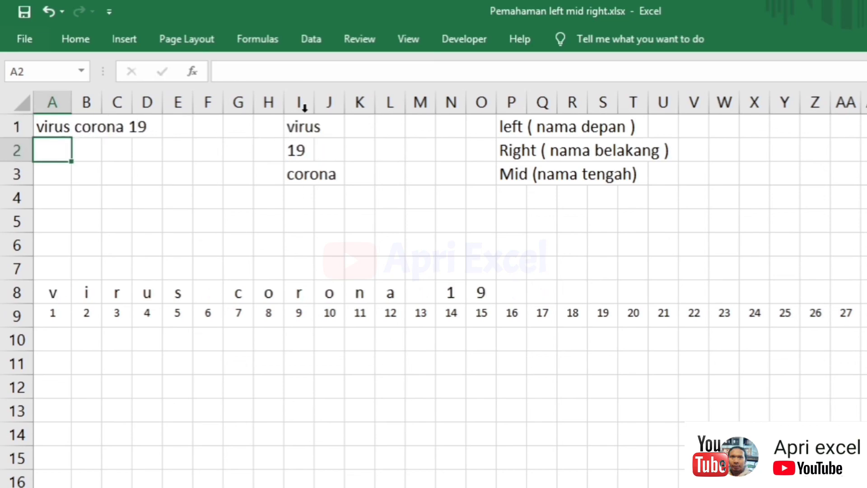
drag(308, 132, 304, 170)
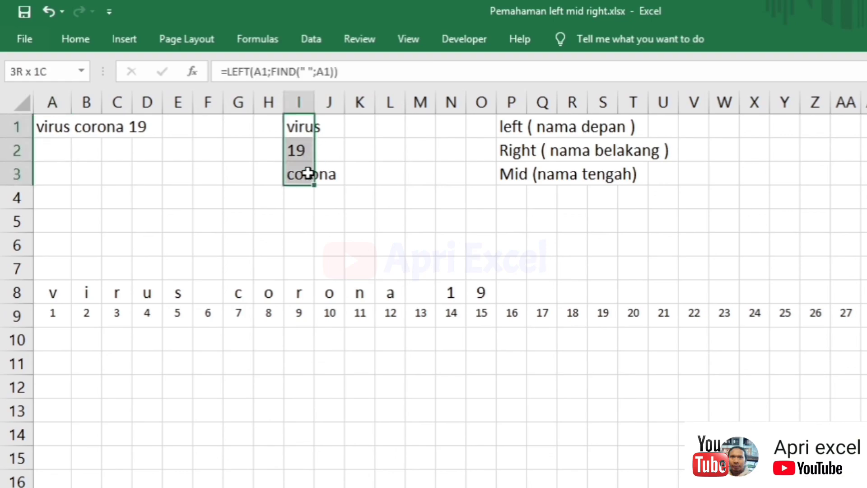
click(429, 177)
- Enter a new three-word full name in A1 and check the LEFT, RIGHT, MID results in I1:I3
click(63, 128)
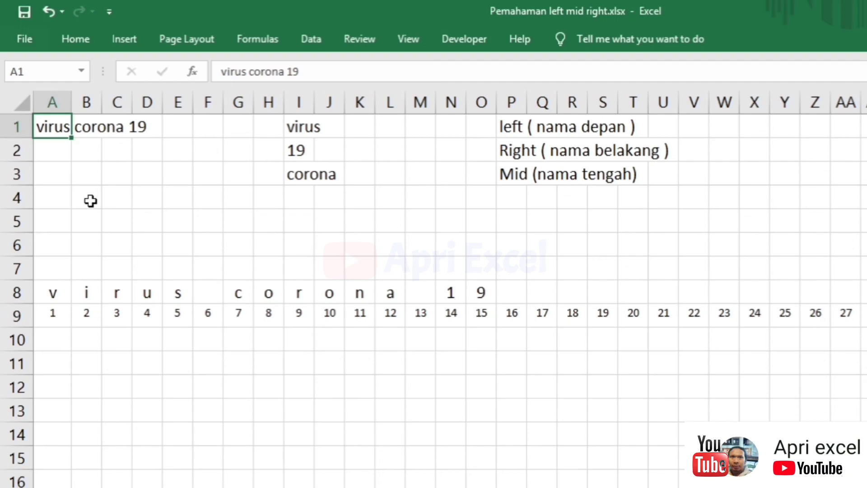
text(rafi a)
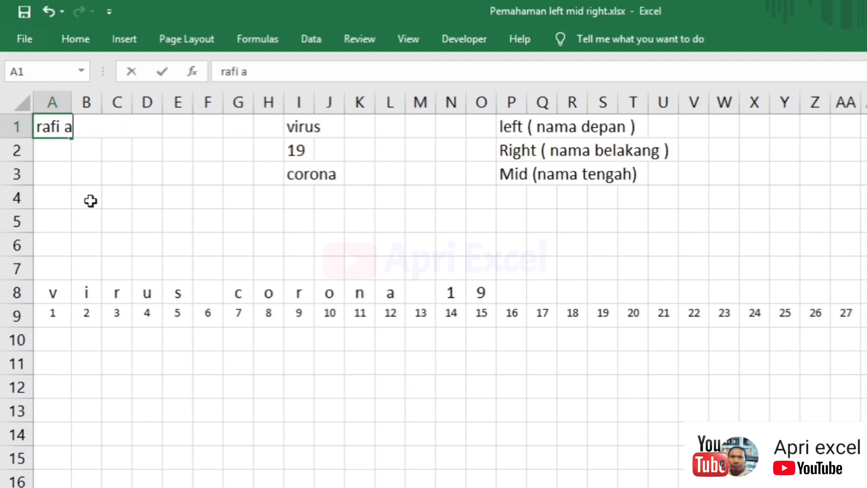
text(hmad nagita)
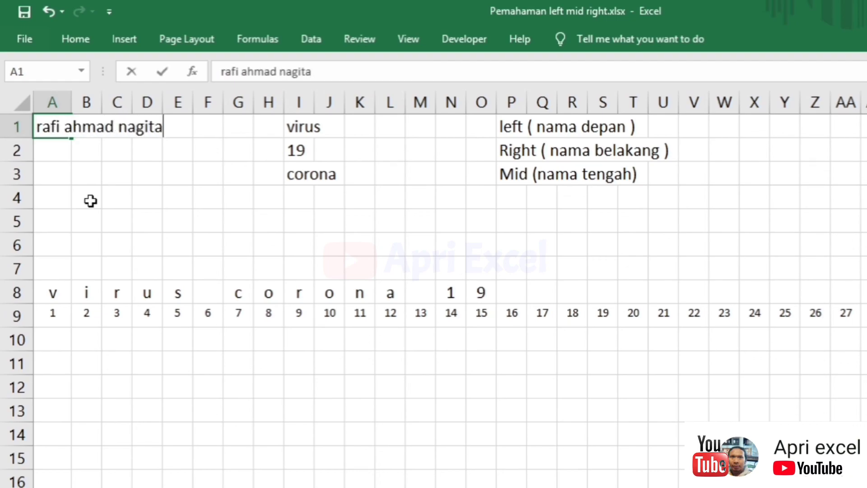
key(Return)
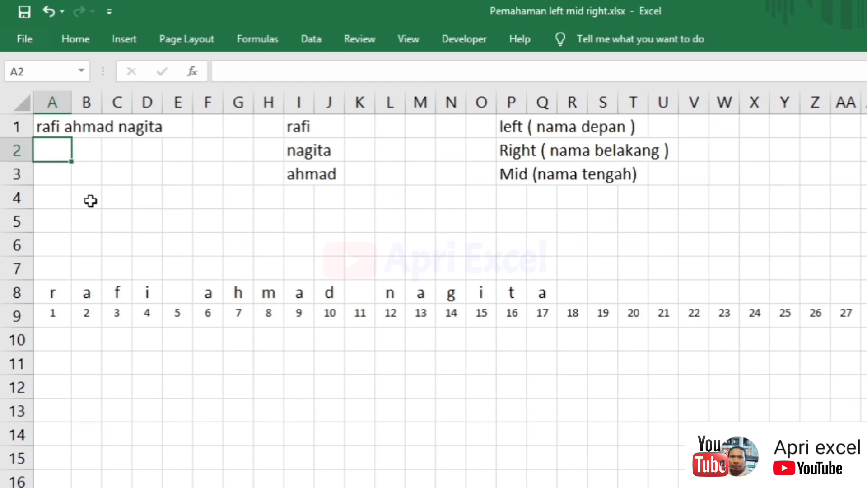
click(325, 126)
click(297, 124)
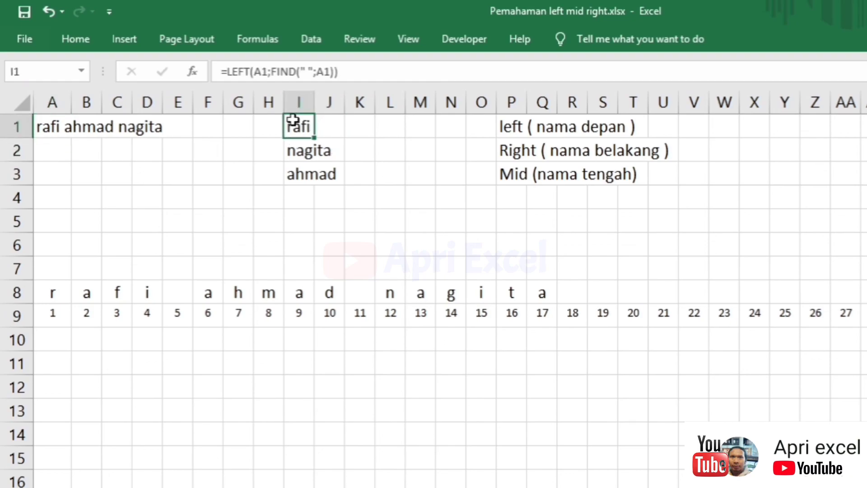
click(307, 146)
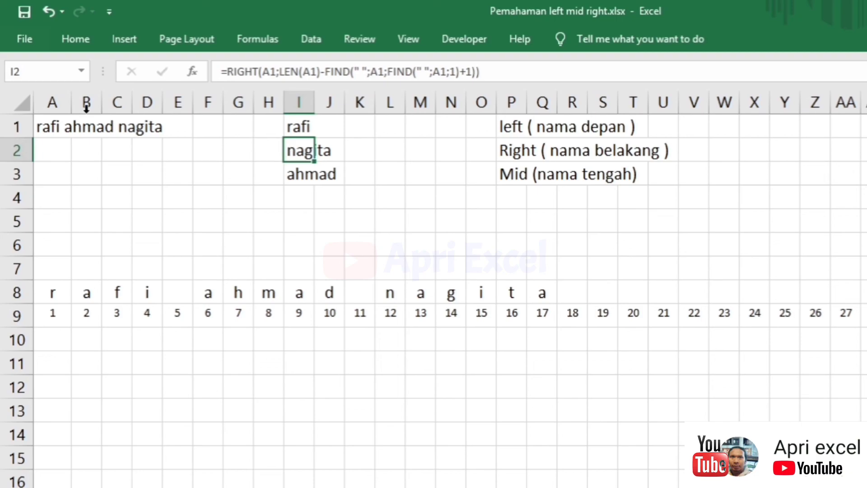
click(307, 169)
click(266, 249)
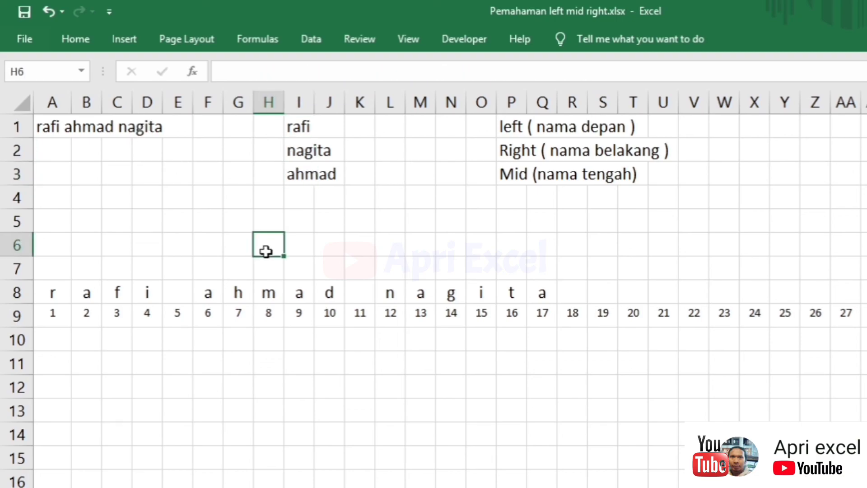